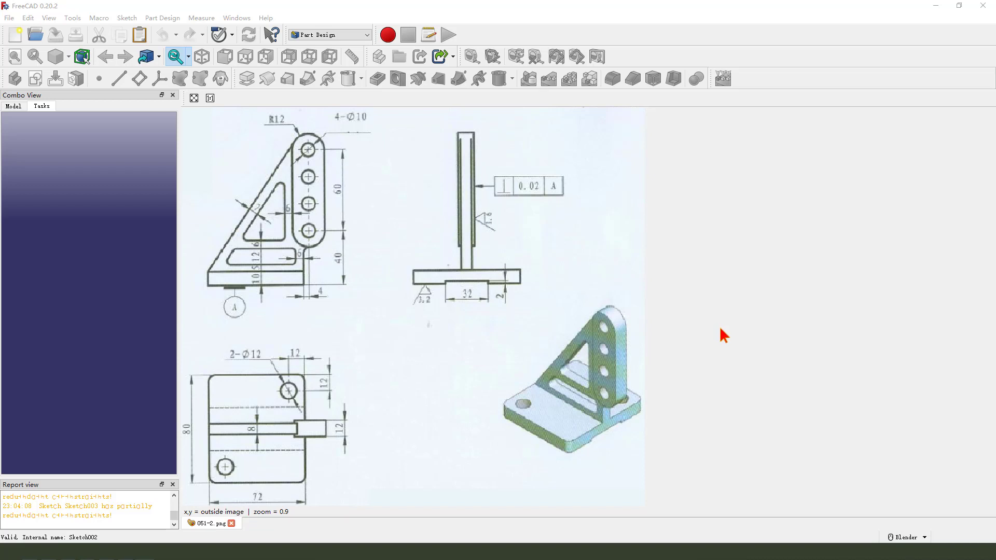
Create a new document and tile it beside the 051-2.png reference drawing
mouse_move(491, 343)
left_mouse_down()
mouse_move(671, 336)
mouse_move(571, 458)
mouse_move(548, 324)
left_mouse_up()
mouse_move(461, 366)
left_mouse_down()
mouse_move(172, 261)
mouse_move(56, 31)
left_mouse_up()
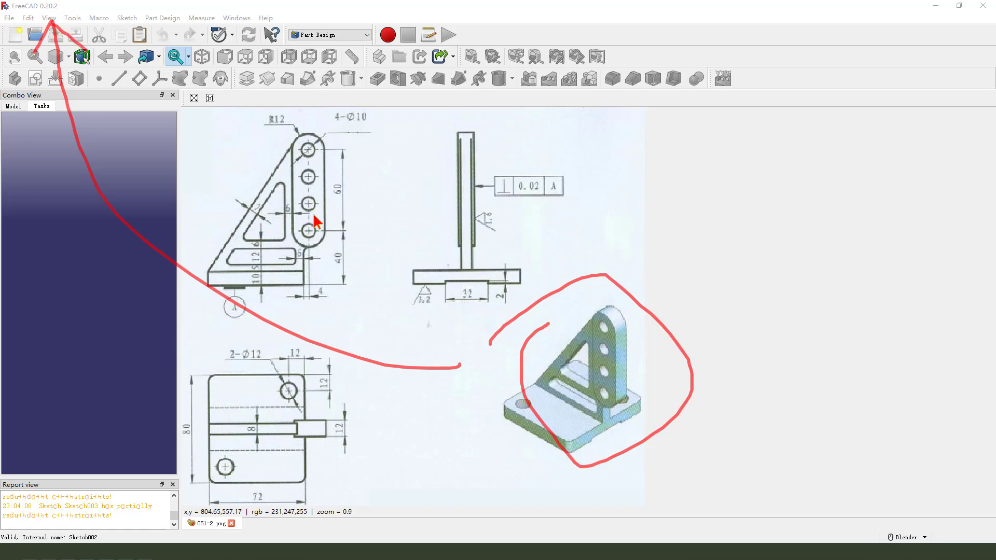
key("Escape")
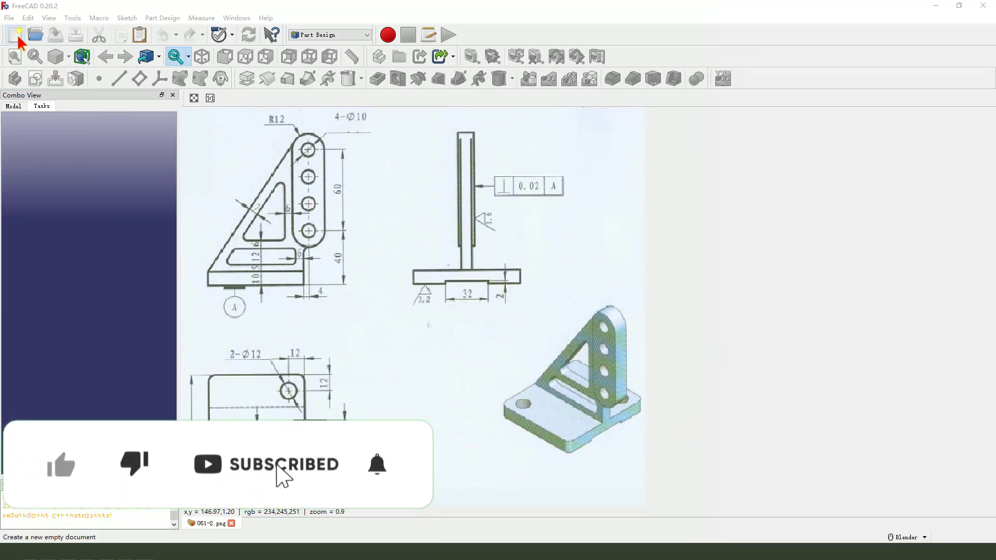
left_click(18, 37)
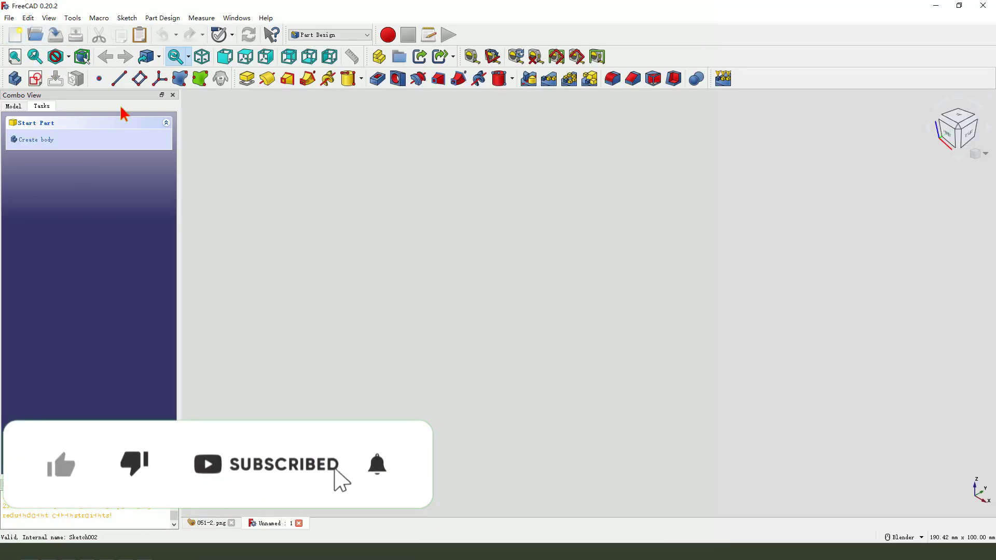
left_click(237, 18)
left_click(253, 57)
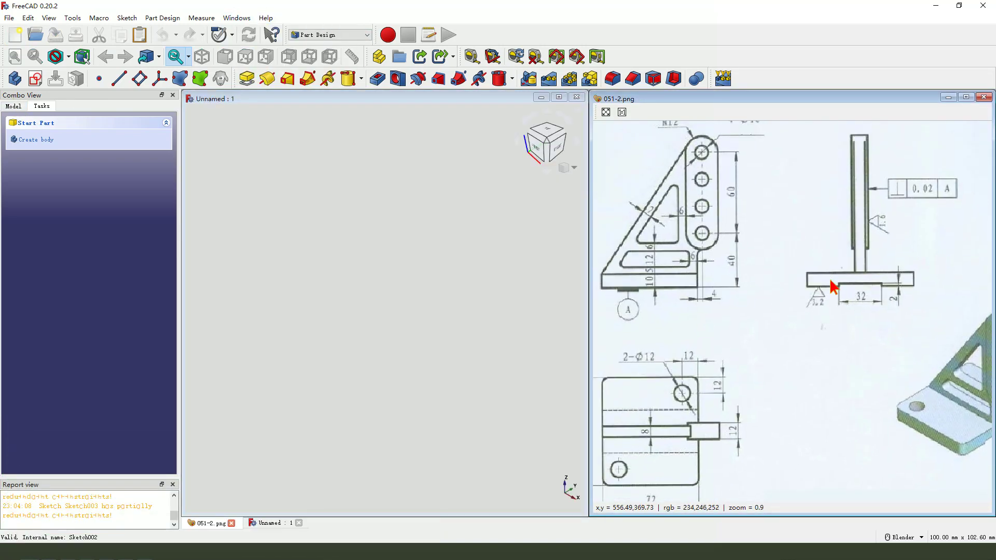
Fit the reference drawing in its window and add an empty body
left_click(606, 112)
left_click_drag(747, 282, 768, 316)
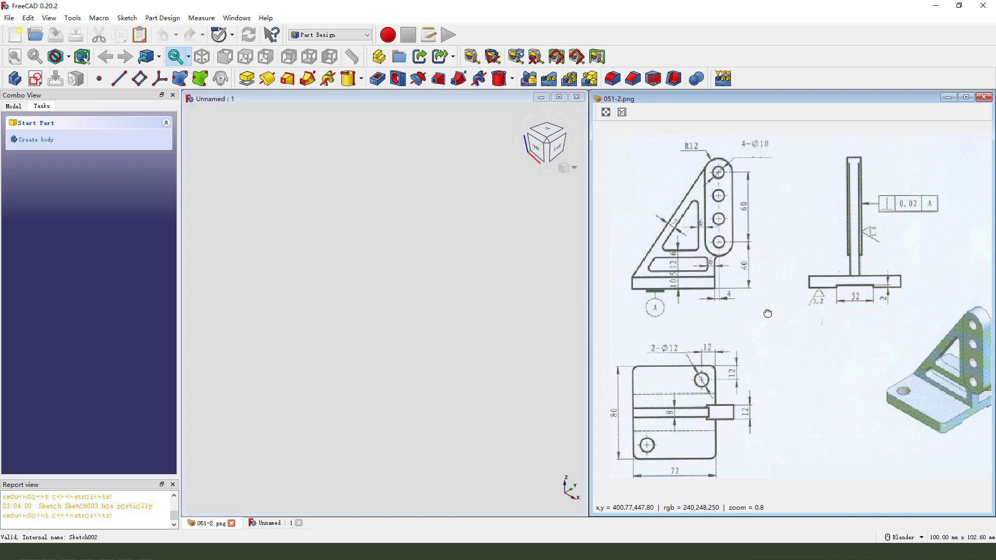
left_click(16, 79)
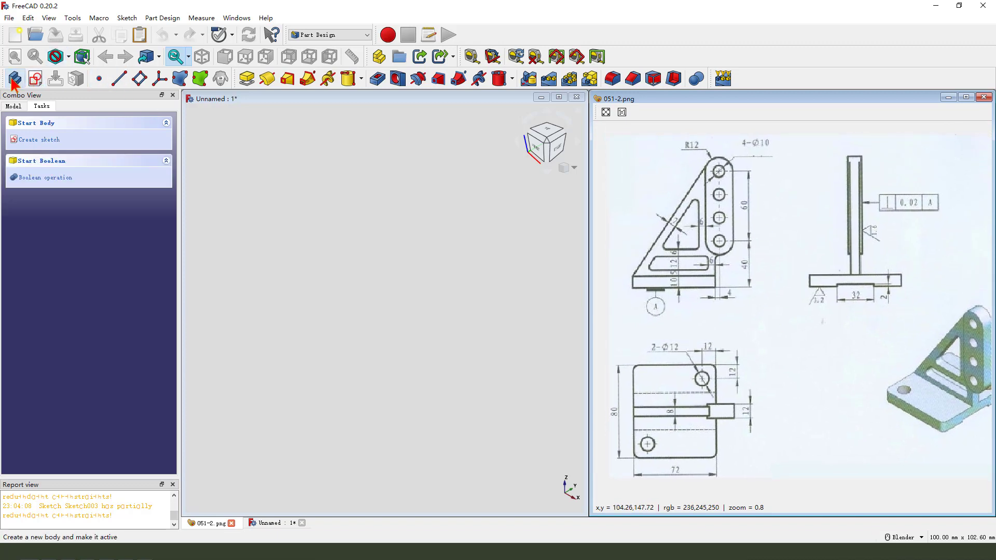
Start a new sketch in the body and place it on XY_Plane
left_click(45, 144)
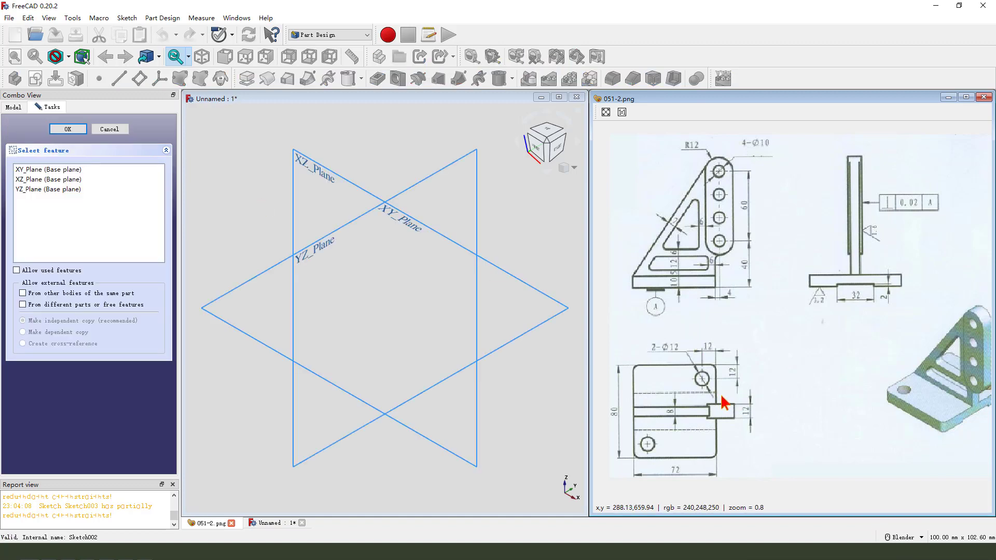
mouse_move(639, 375)
left_mouse_down()
mouse_move(706, 360)
mouse_move(717, 380)
mouse_move(716, 454)
mouse_move(656, 460)
mouse_move(639, 377)
left_mouse_up()
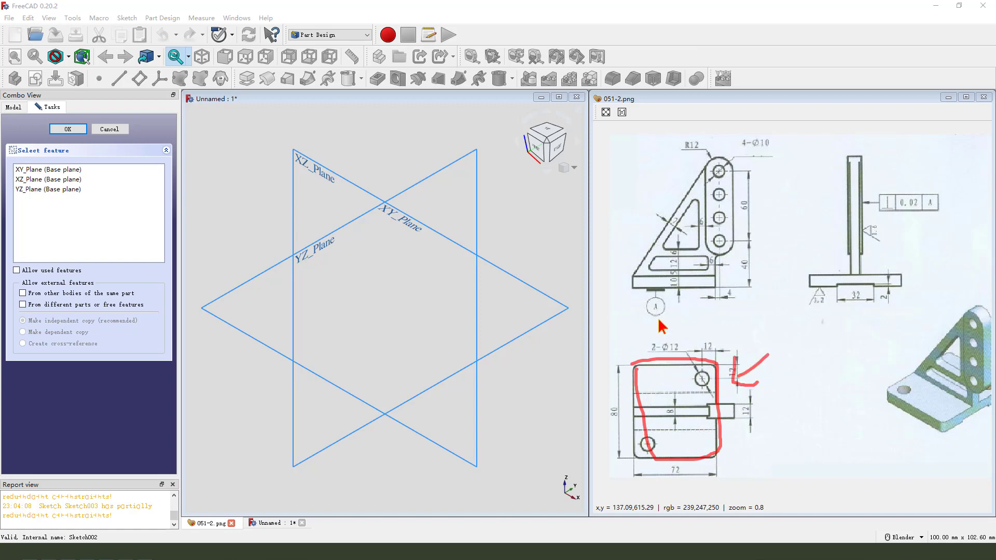
middle_click_drag(349, 282, 372, 271)
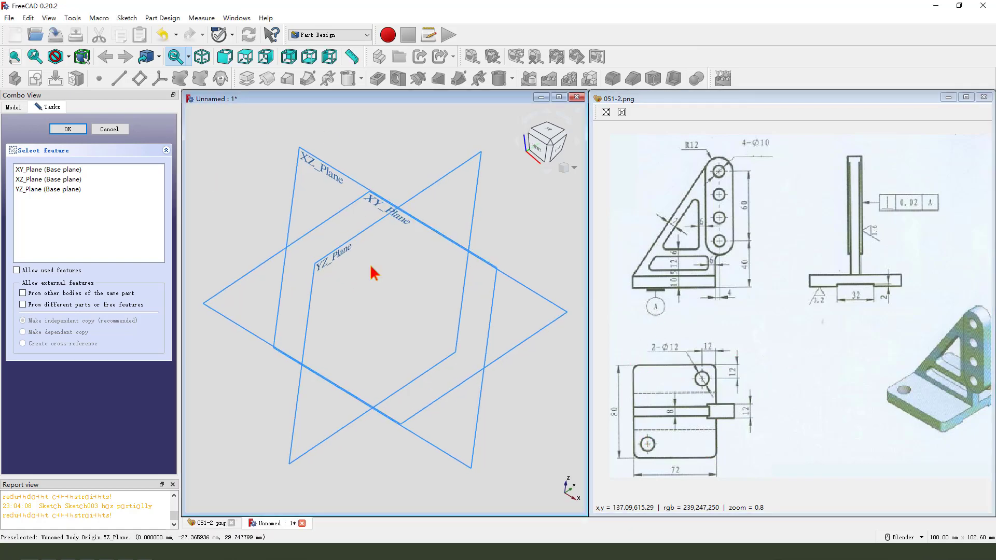
left_click(370, 207)
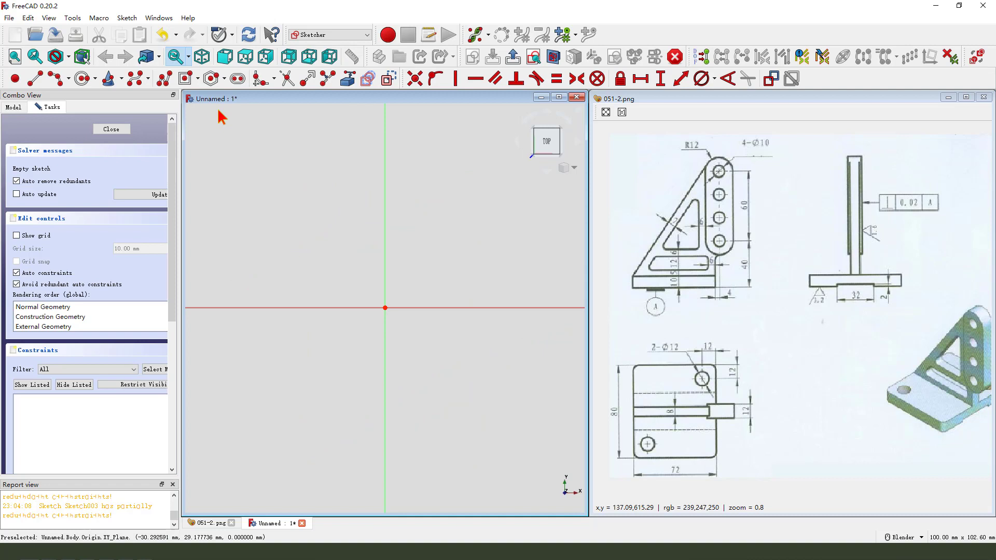
Draw a centred rectangle at the origin and make its opposite corners symmetric
left_click(200, 83)
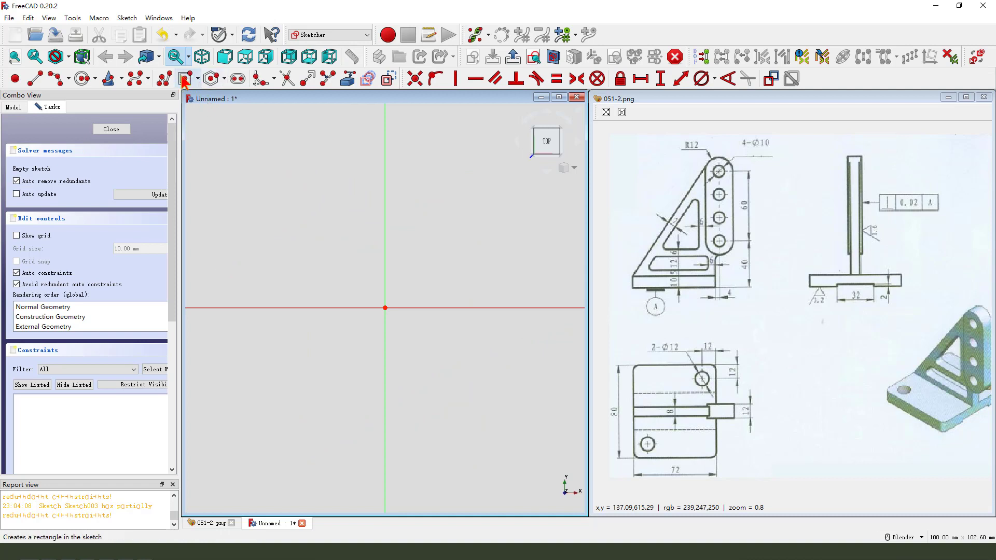
left_click(340, 267)
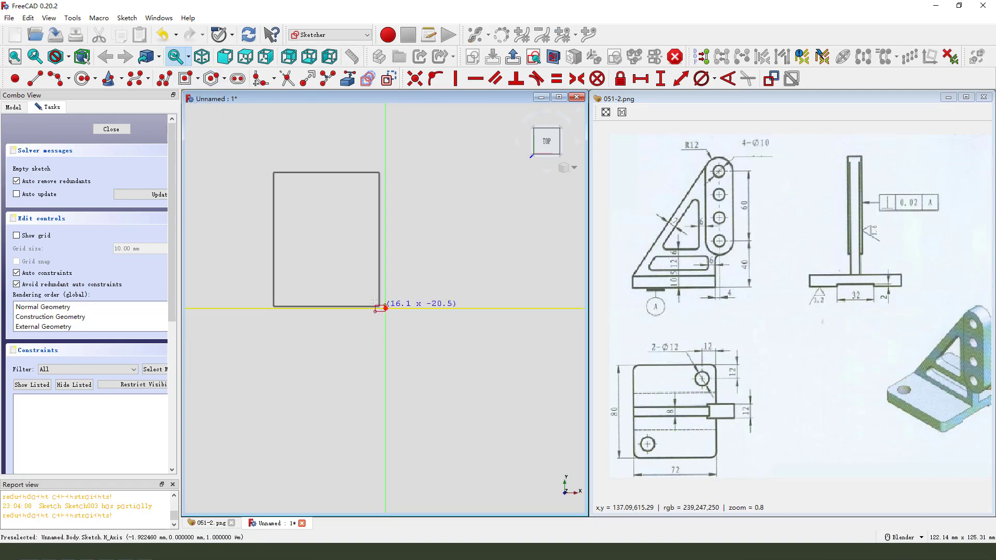
right_click(366, 278)
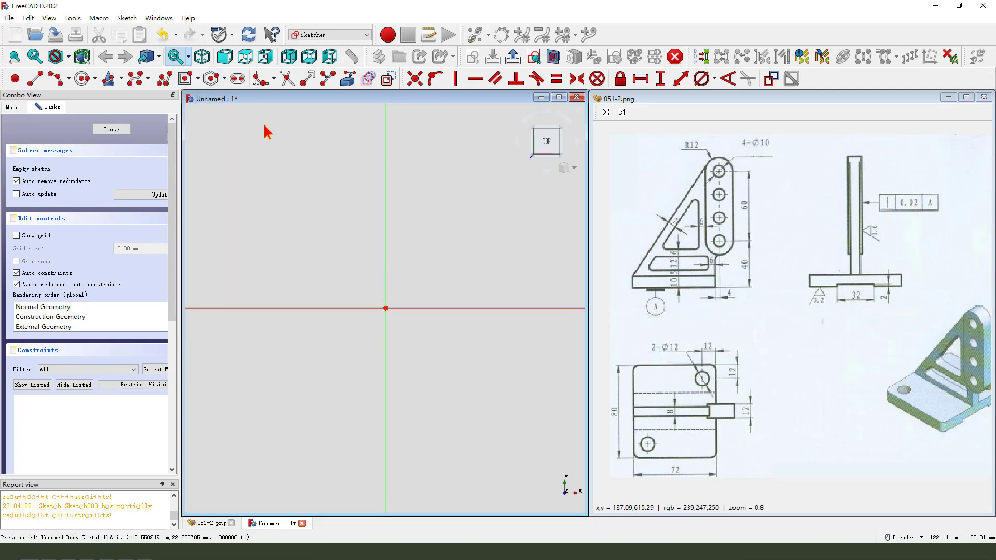
left_click(198, 81)
left_click(228, 110)
left_click(385, 308)
left_click(480, 411)
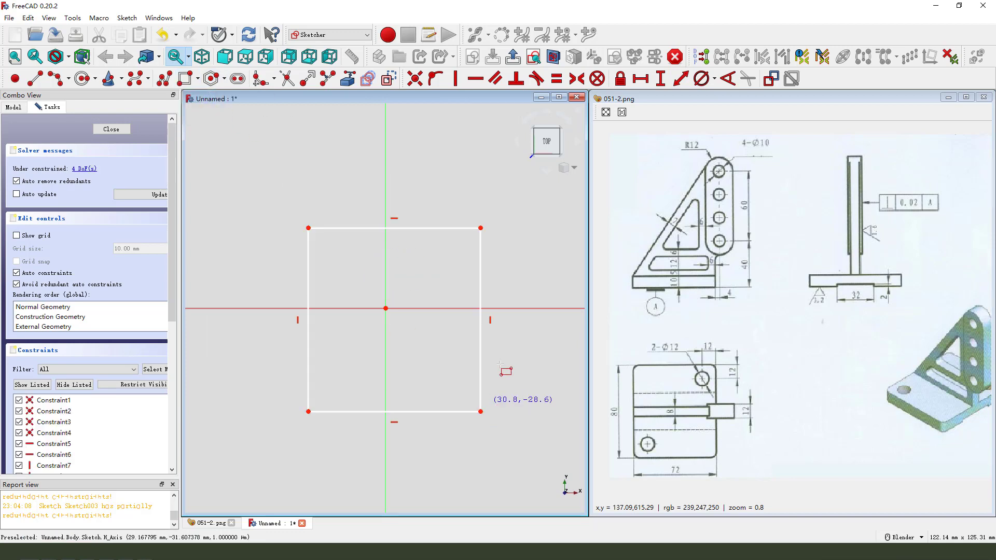
left_click(308, 412)
left_click(480, 228)
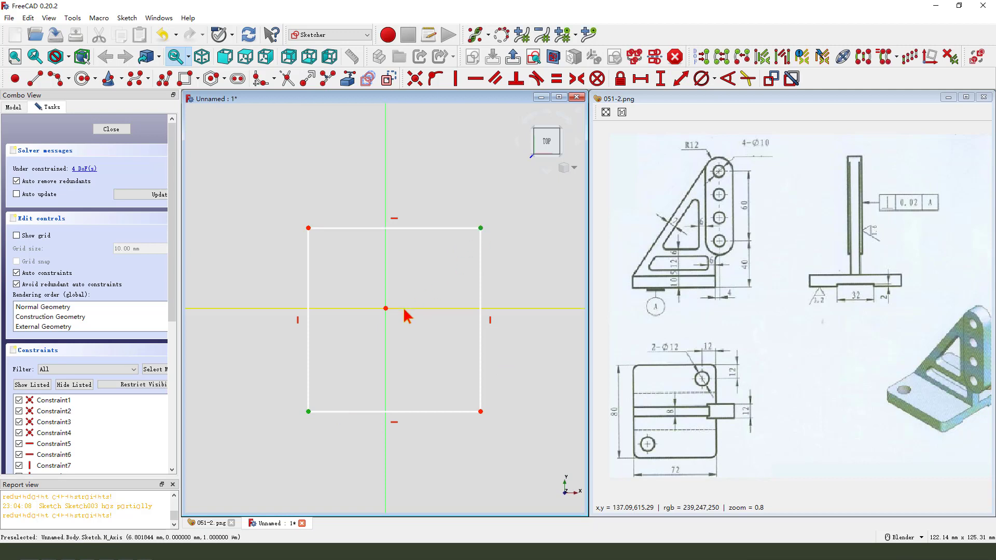
left_click(577, 79)
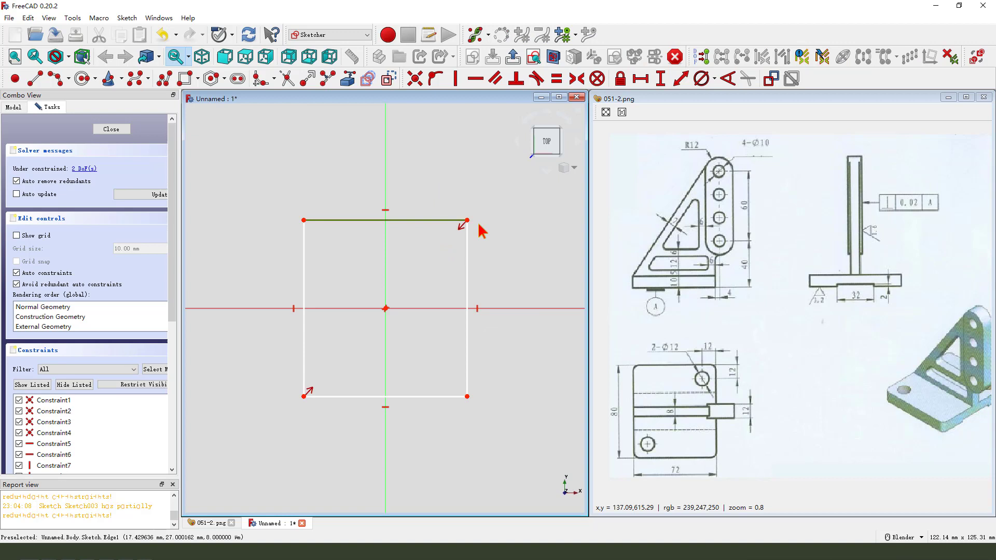
Dimension the rectangle 72 mm wide and 80 mm tall
left_click(644, 81)
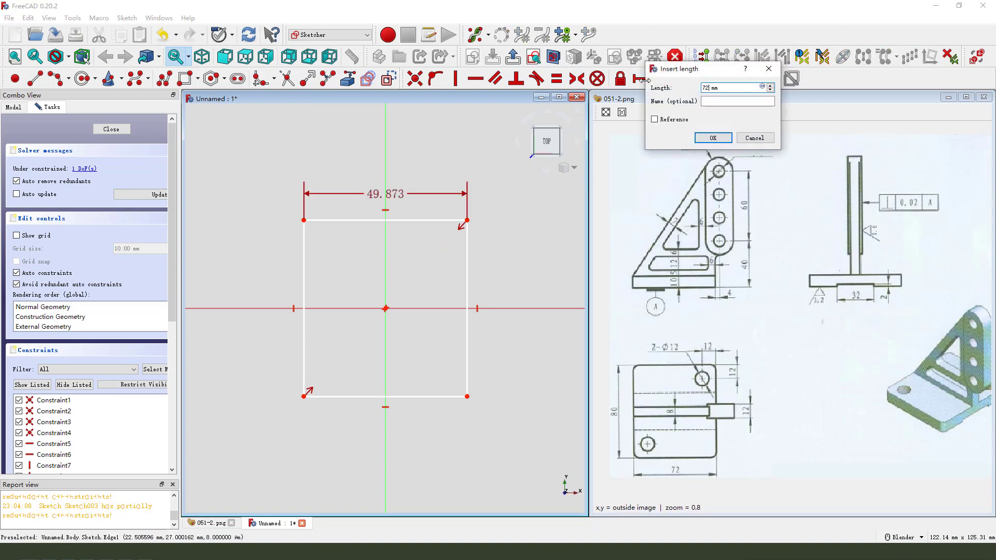
key("Return")
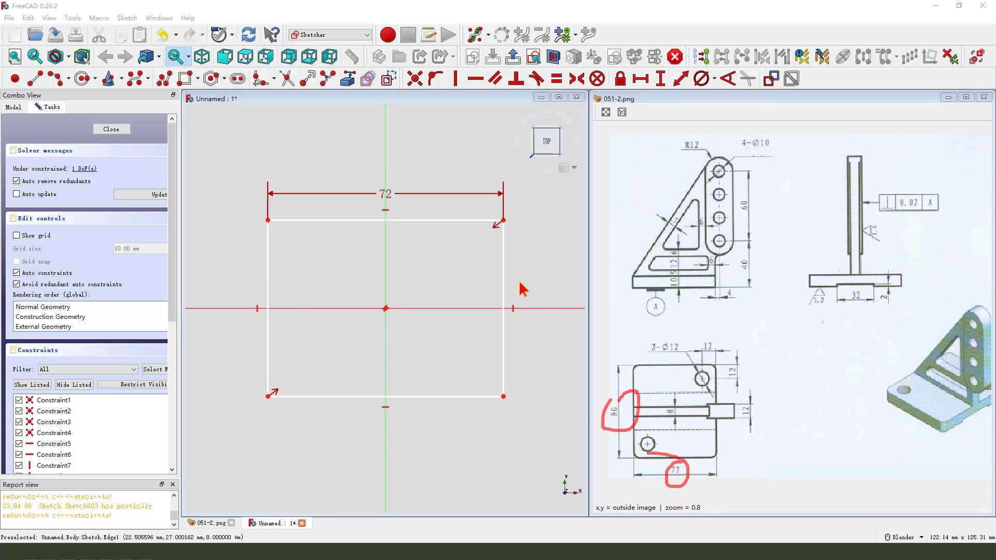
left_click(268, 290)
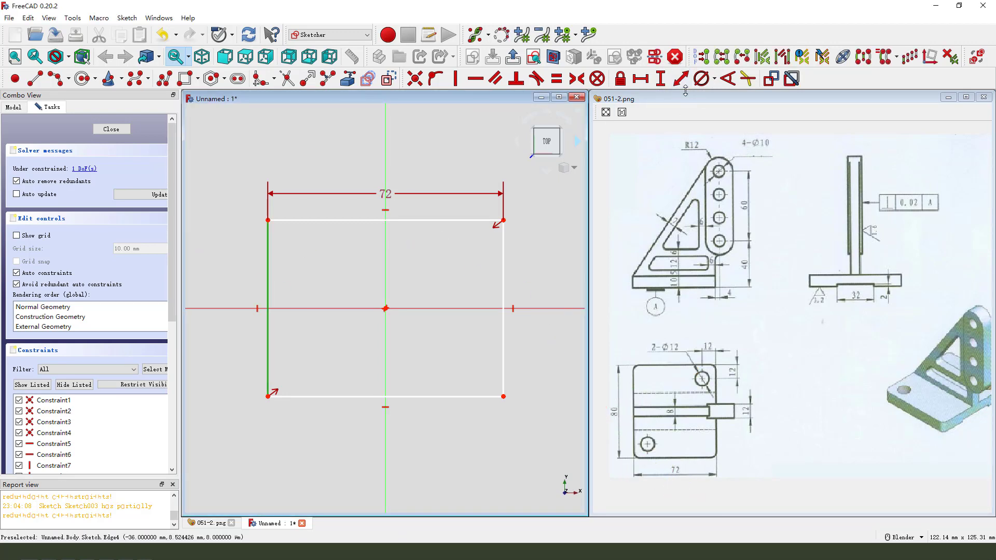
left_click(660, 78)
key("Return")
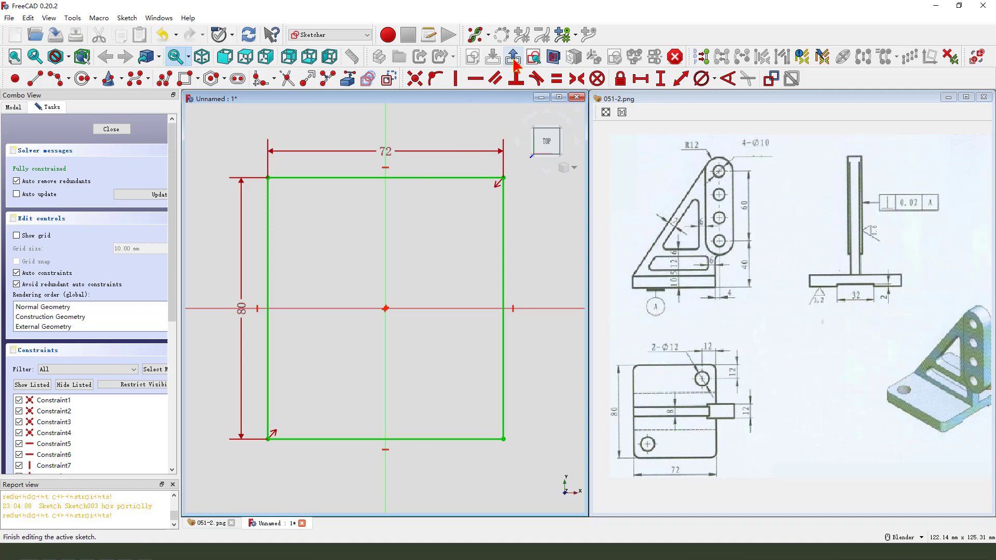
Pad the rectangle sketch into a 10 mm thick base plate
left_click(503, 35)
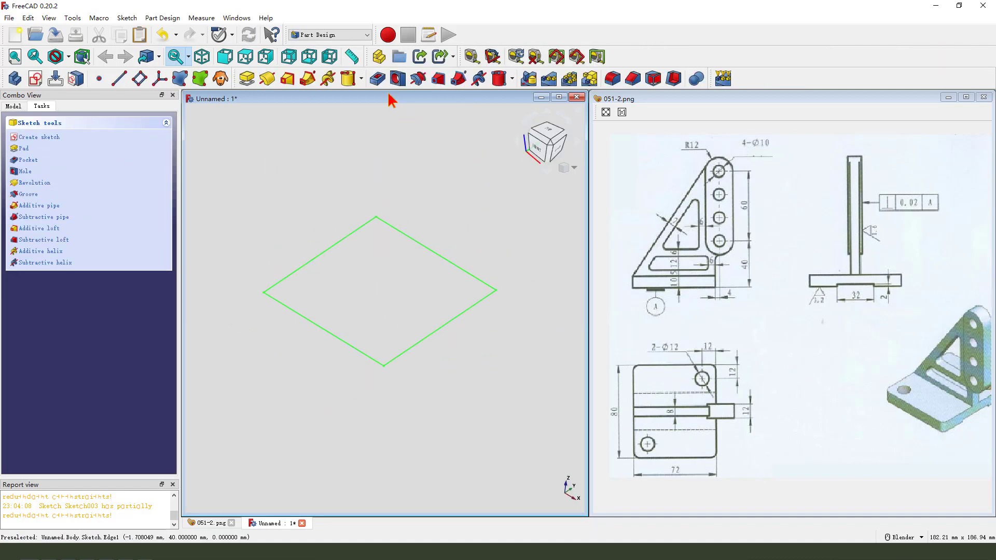
left_click(247, 79)
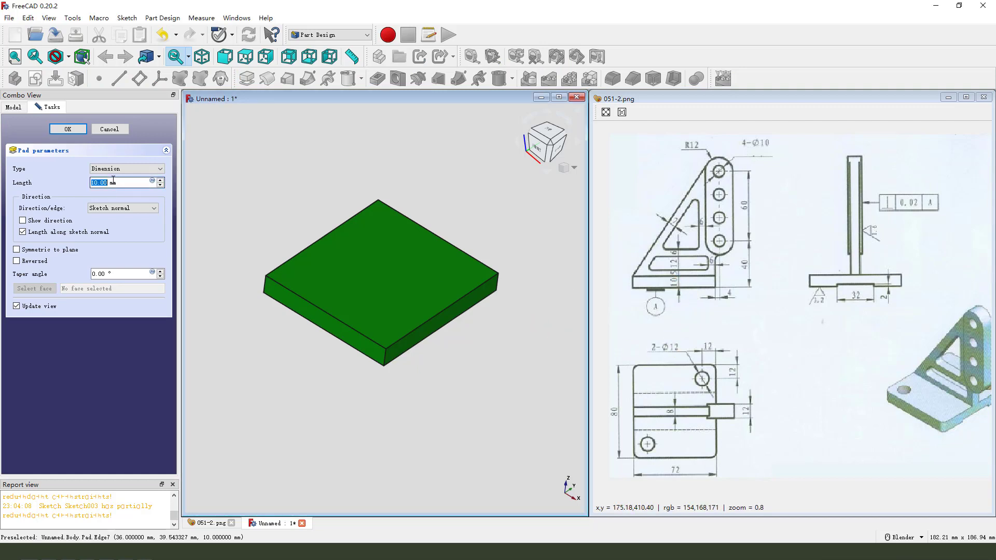
left_click(78, 130)
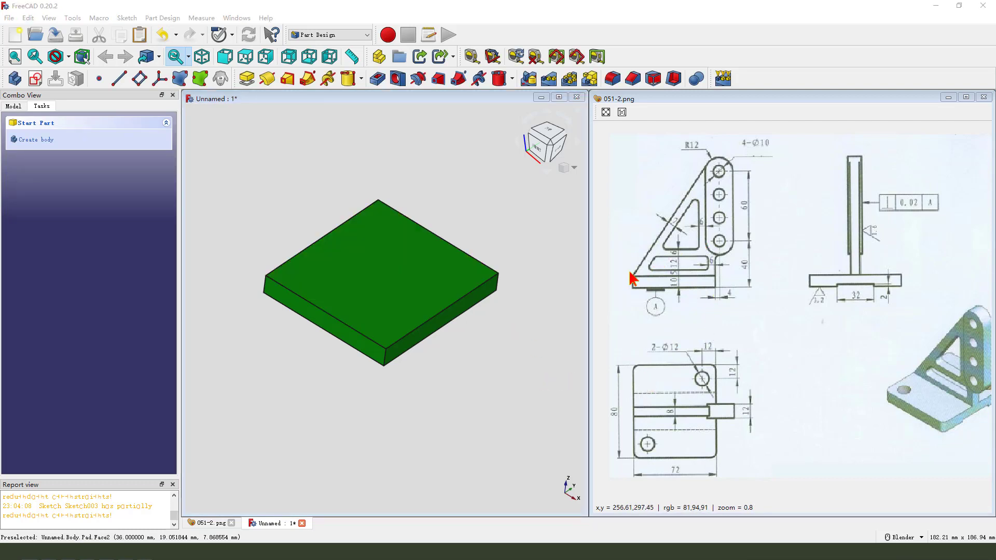
Mark the triangular rib and its holes on the drawing, then begin a new sketch
mouse_move(631, 272)
left_mouse_down()
mouse_move(726, 152)
mouse_move(719, 230)
mouse_move(648, 284)
left_mouse_up()
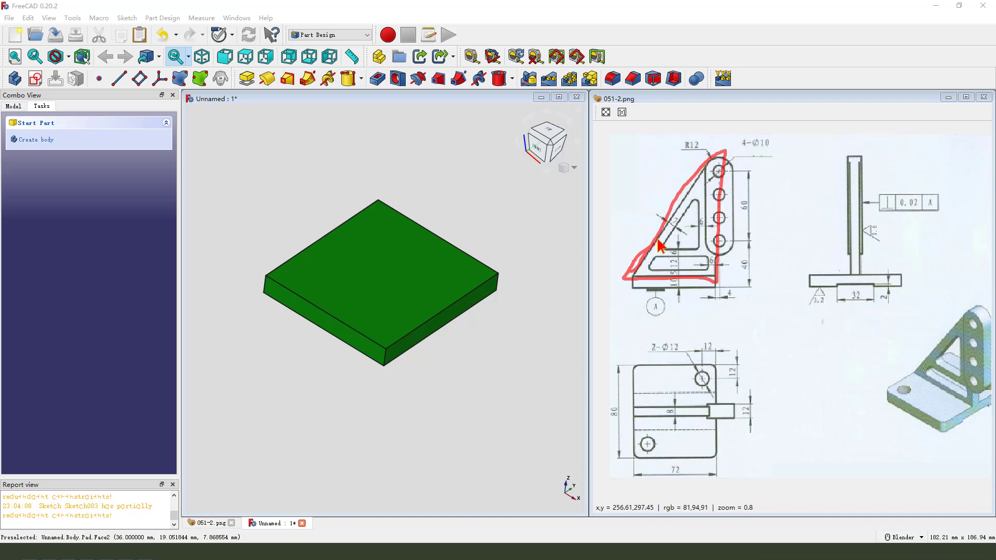
mouse_move(804, 213)
left_mouse_down()
mouse_move(729, 216)
mouse_move(772, 242)
mouse_move(730, 242)
left_mouse_up()
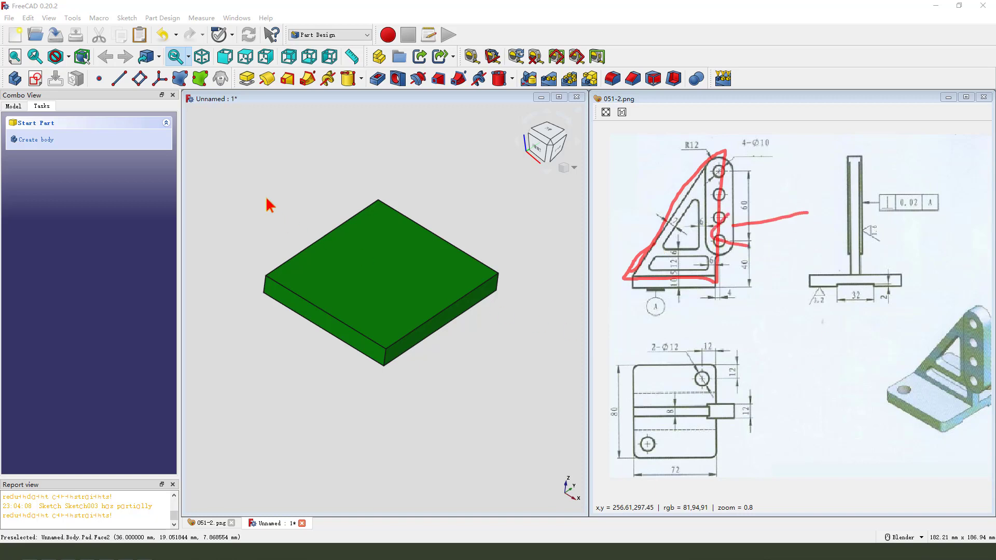
key("Escape")
left_click(35, 79)
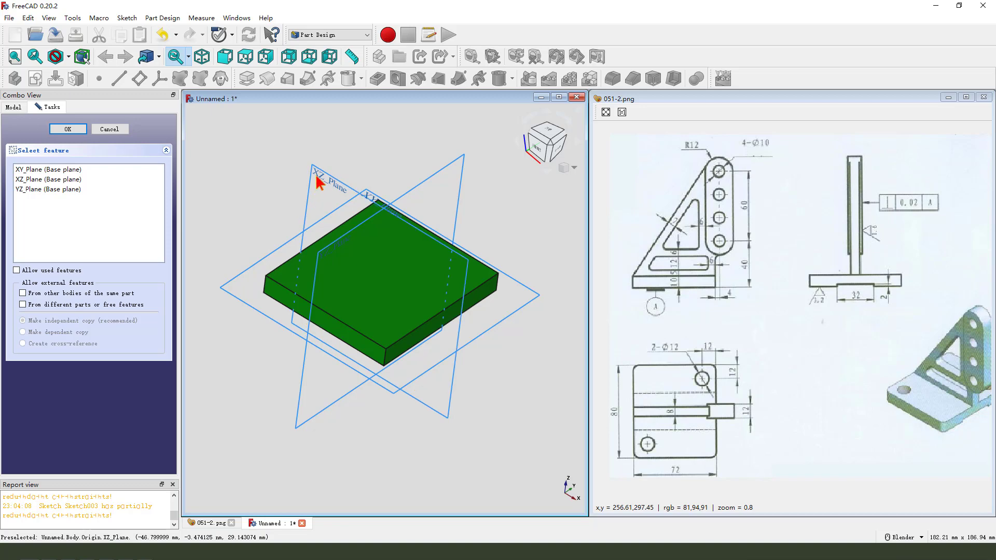
Place the new rib sketch on XZ_Plane and zoom in on it
mouse_move(296, 162)
left_mouse_down()
mouse_move(334, 165)
mouse_move(301, 188)
left_mouse_up()
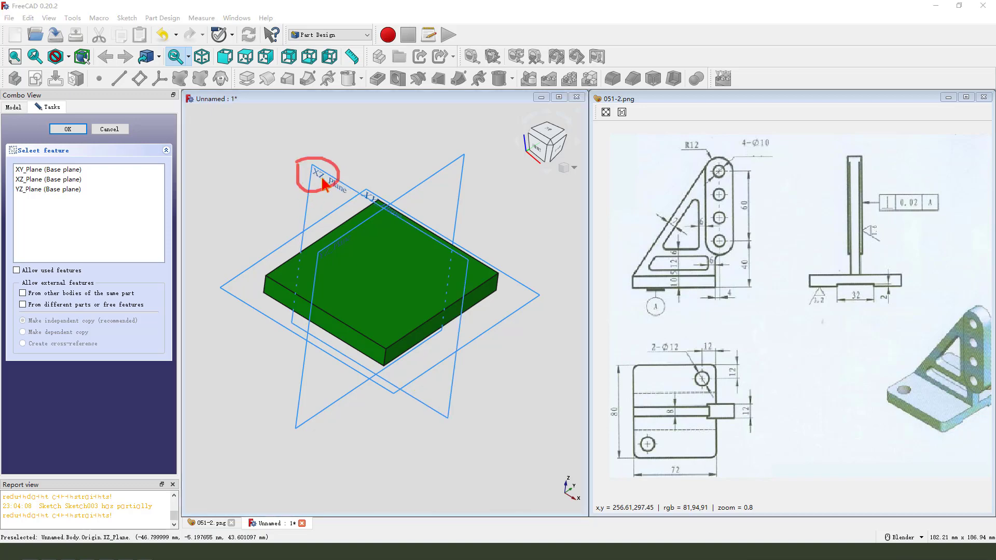
left_click(322, 178)
scroll(436, 244, "up", 1)
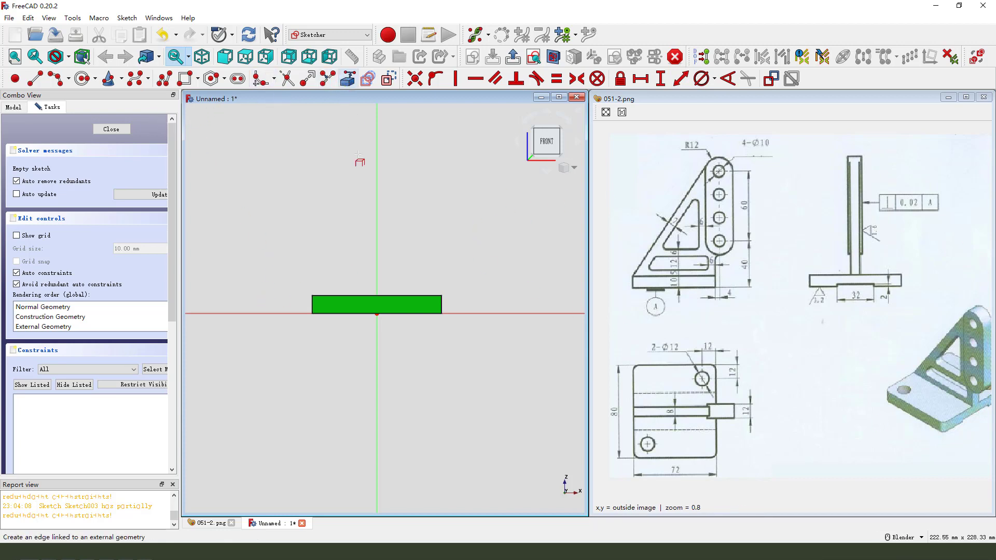
Draw a closed right-triangle rib outline on the plate's top edge with a vertical right side
left_click(348, 78)
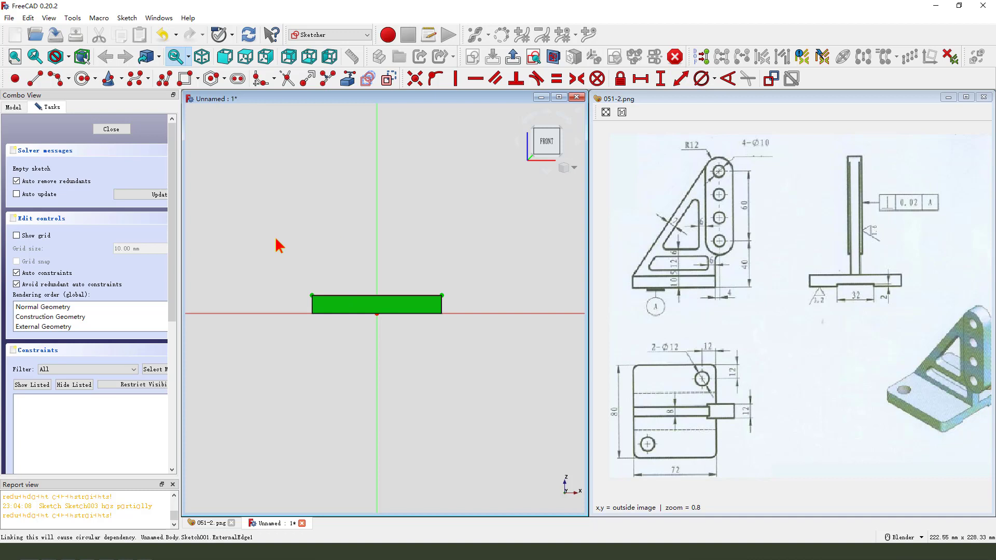
left_click(35, 78)
left_click(312, 295)
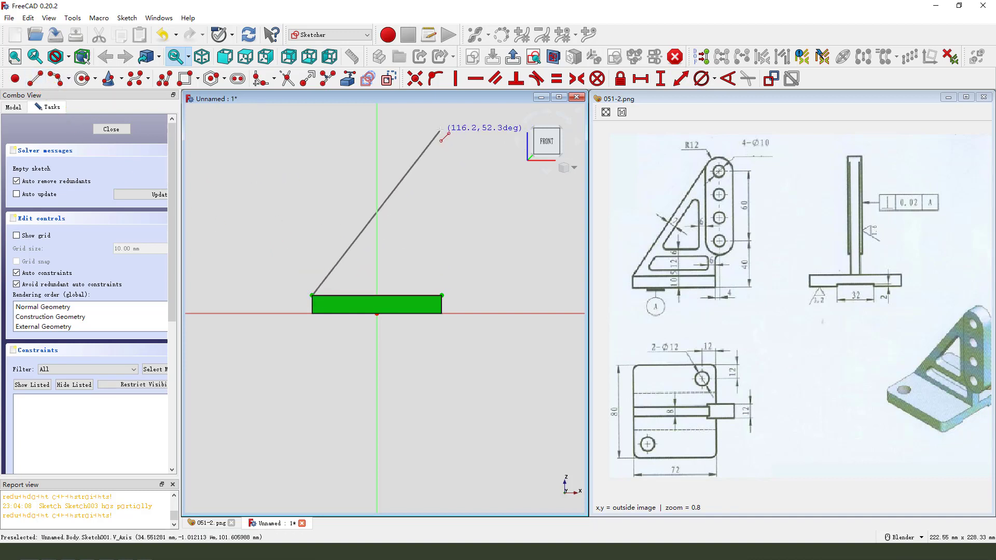
left_click(439, 123)
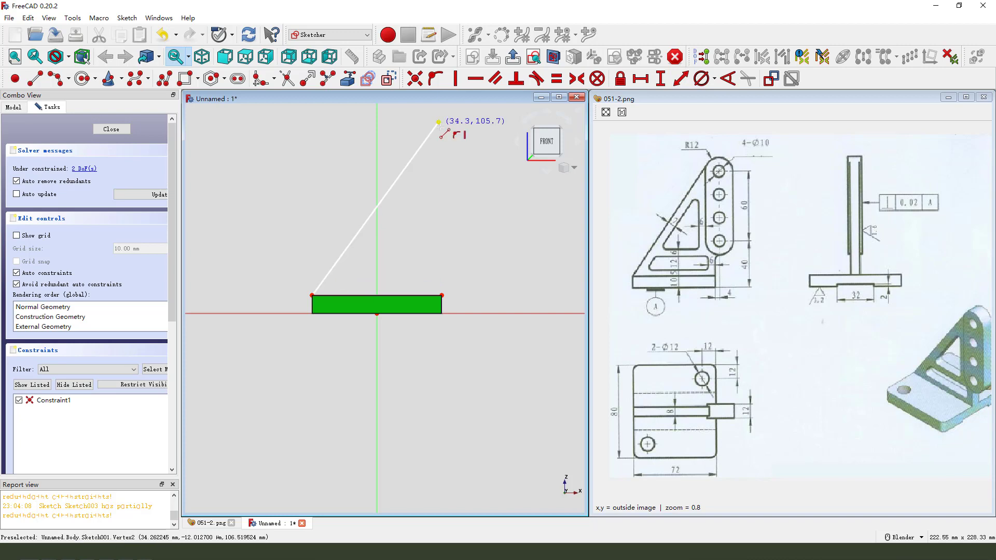
left_click(442, 296)
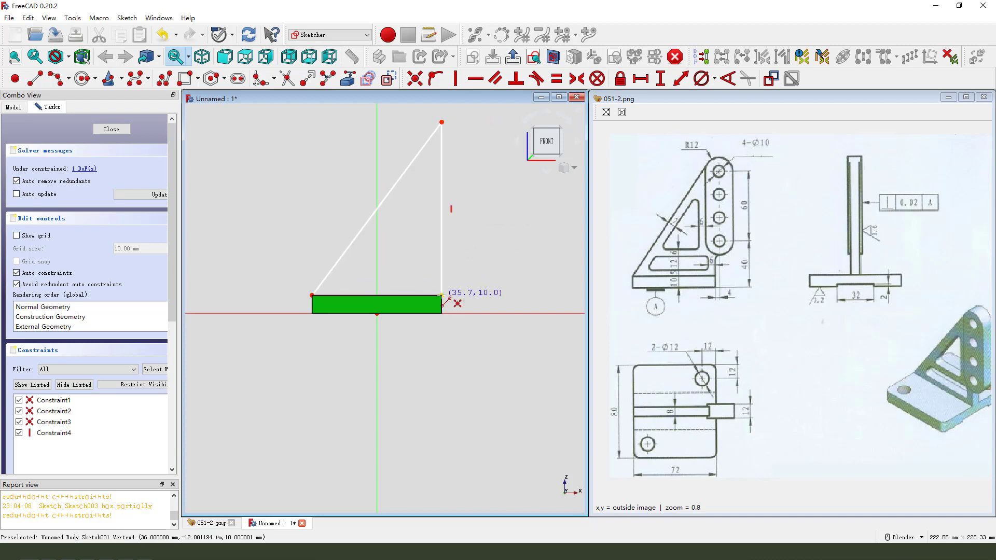
left_click(313, 295)
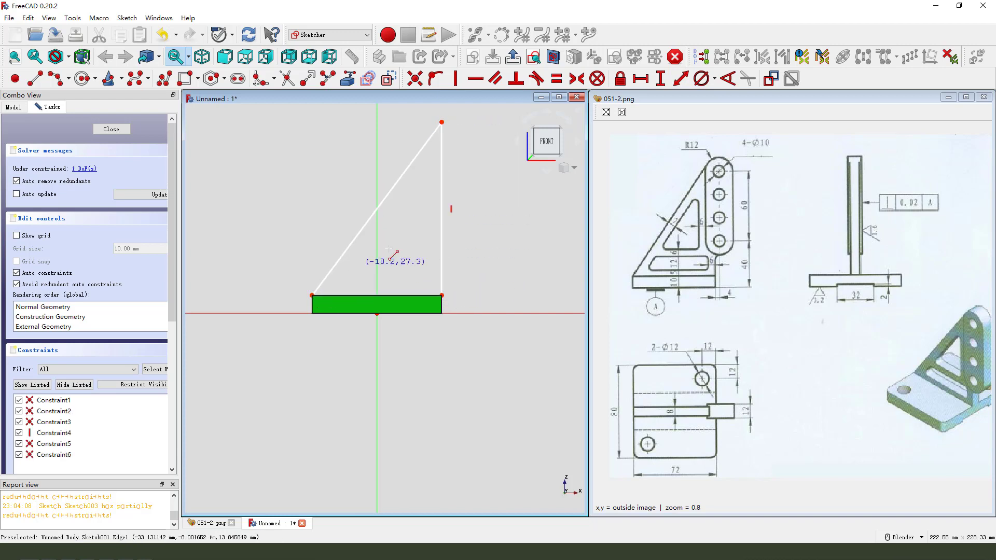
Test the apex vertex's remaining freedom and inspect the reference drawing
scroll(385, 305, "down", 1)
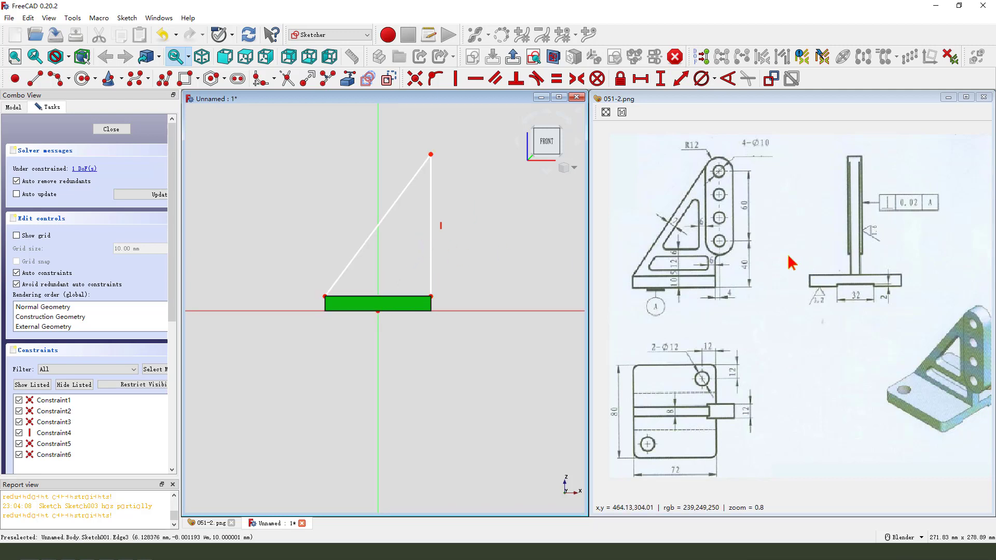
mouse_move(433, 157)
left_mouse_down()
mouse_move(441, 132)
mouse_move(444, 155)
left_mouse_up()
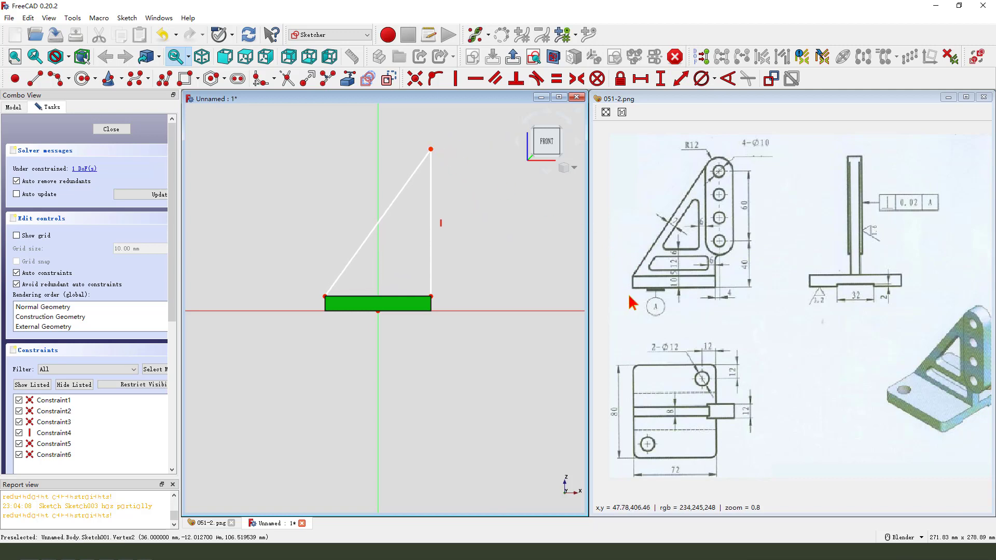
mouse_move(775, 279)
middle_mouse_down()
mouse_move(747, 278)
mouse_move(790, 267)
mouse_move(784, 288)
middle_mouse_up()
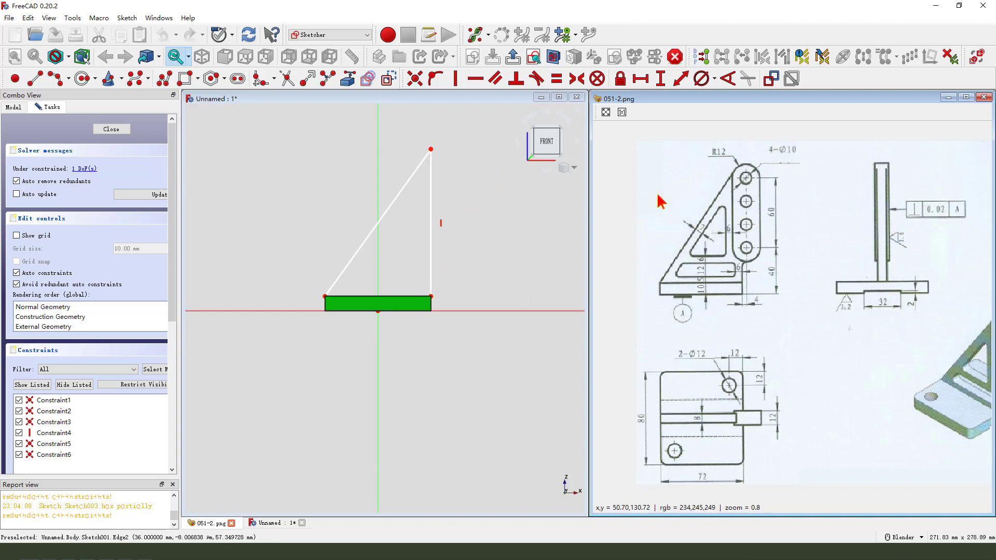
left_click_drag(723, 184, 746, 193)
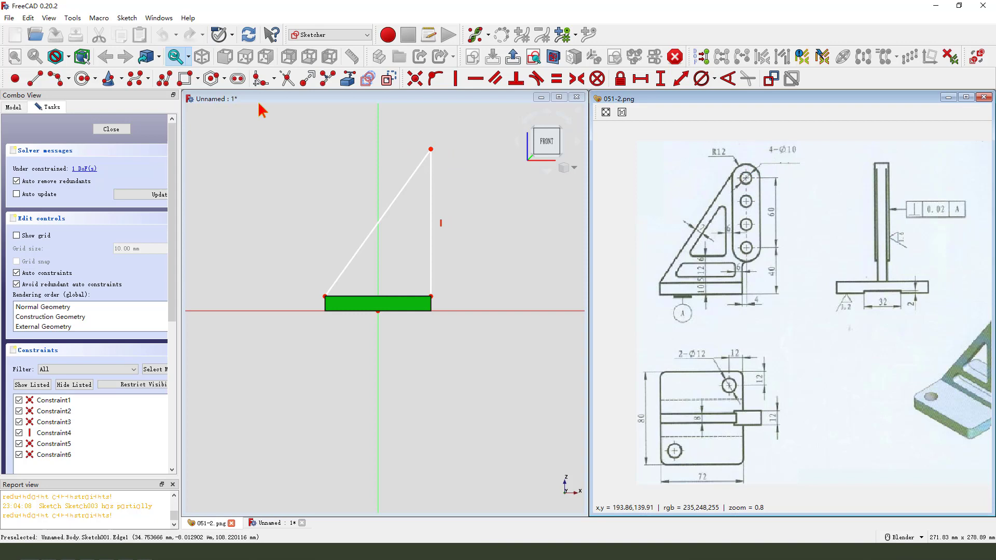
Draw a circle at the rib apex with its centre 100 mm above the horizontal axis
left_click(80, 85)
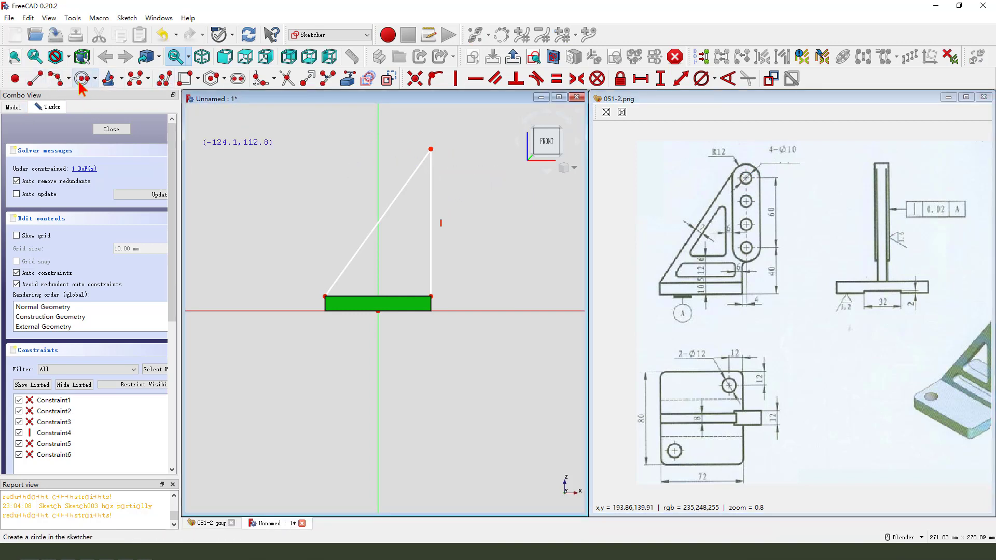
left_click(442, 177)
left_click(457, 186)
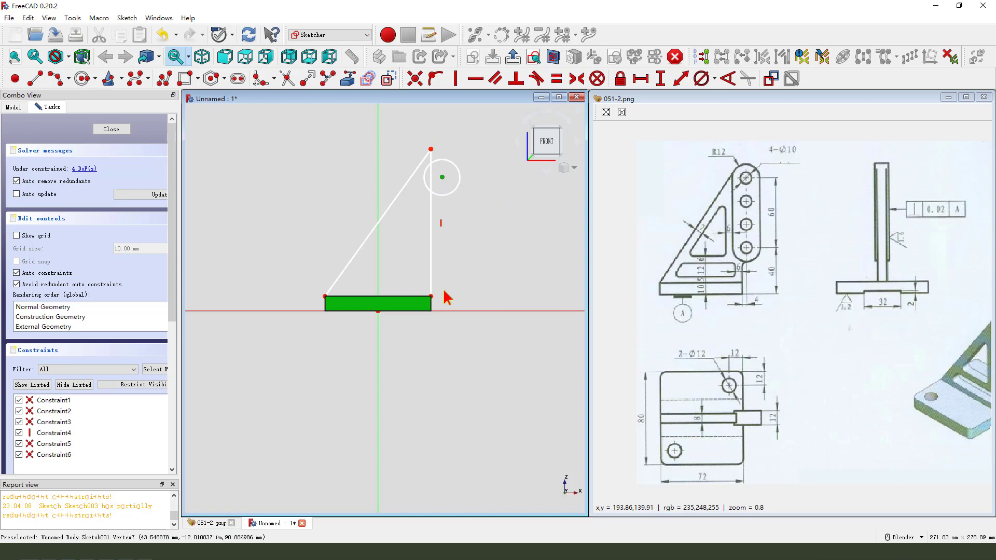
left_click(443, 311)
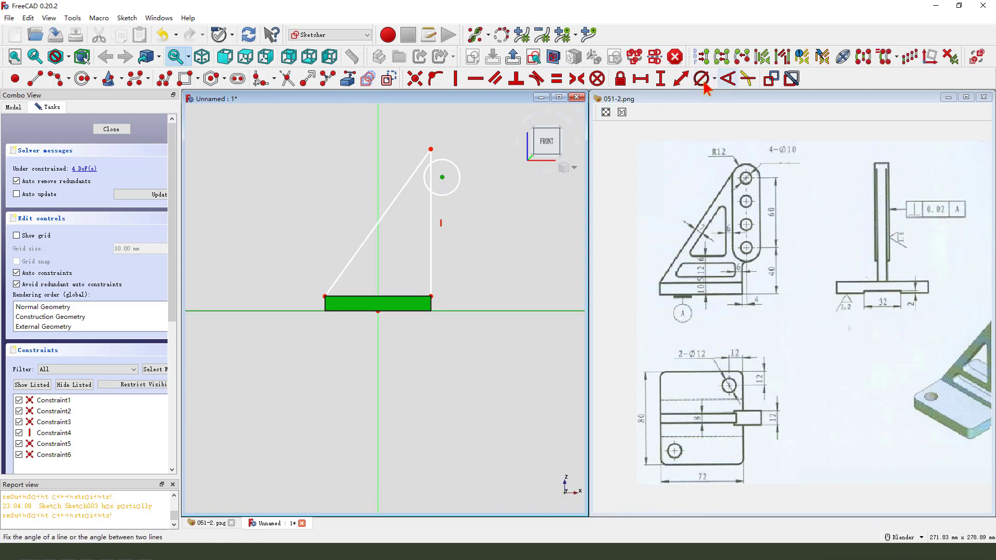
left_click(680, 83)
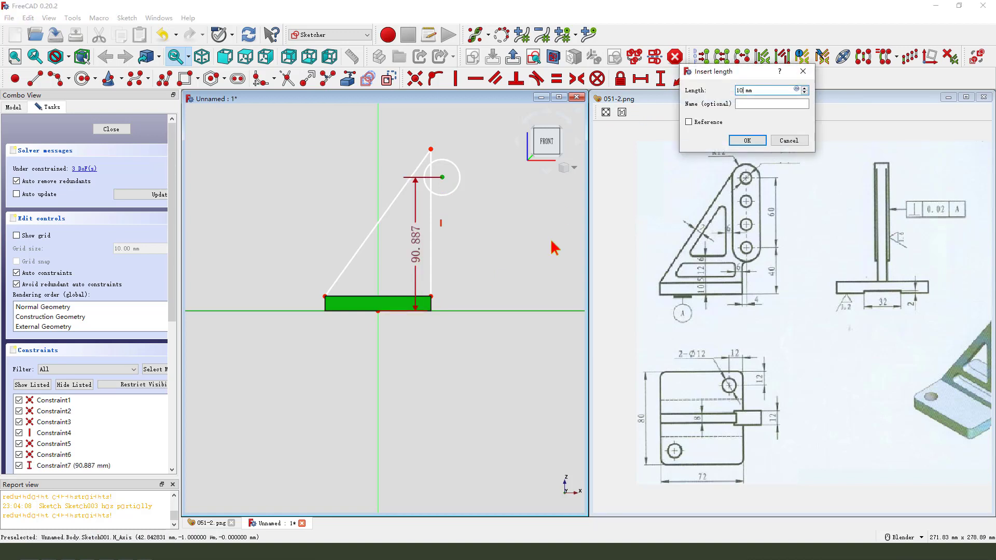
key("Return")
Make the apex circle tangent to the slanted edge and move the 100 dimension aside
scroll(436, 177, "up", 2)
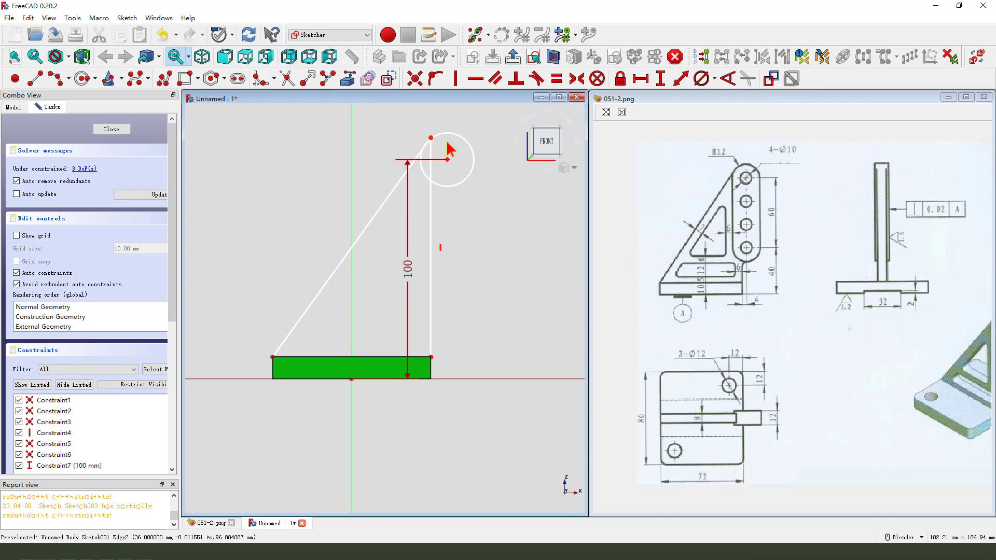
left_click(421, 166)
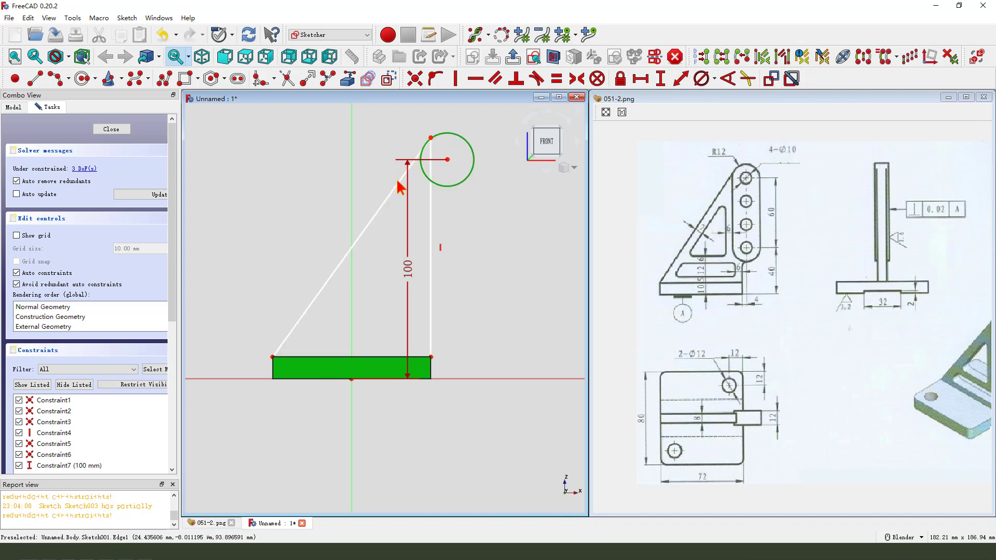
left_click(399, 186)
left_click(536, 79)
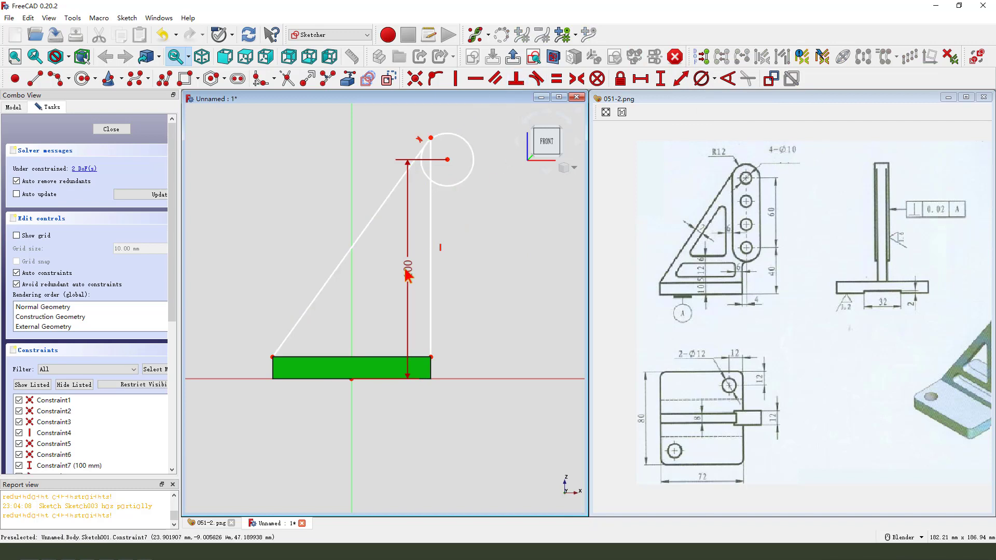
left_click_drag(408, 275, 530, 269)
scroll(453, 149, "up", 1)
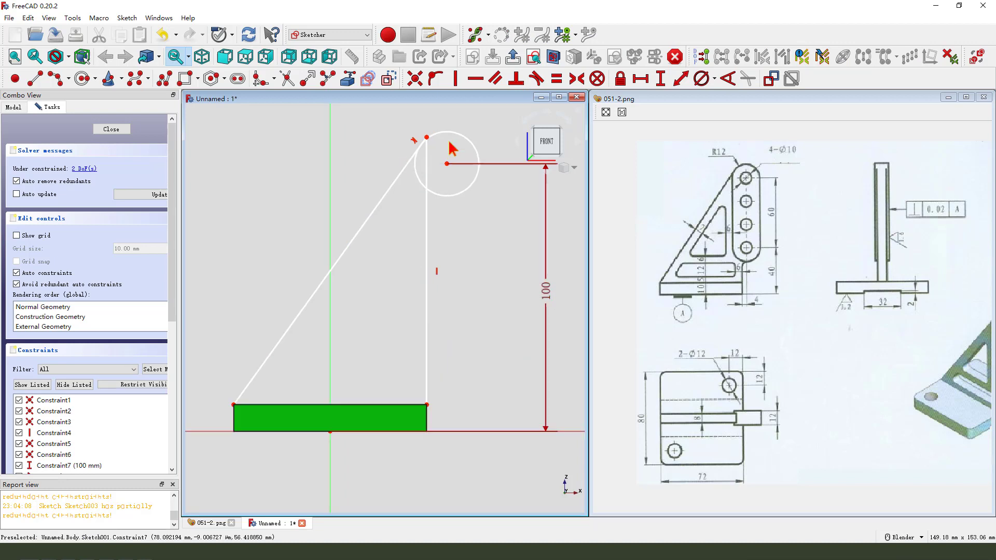
scroll(415, 146, "up", 7)
scroll(434, 143, "down", 6)
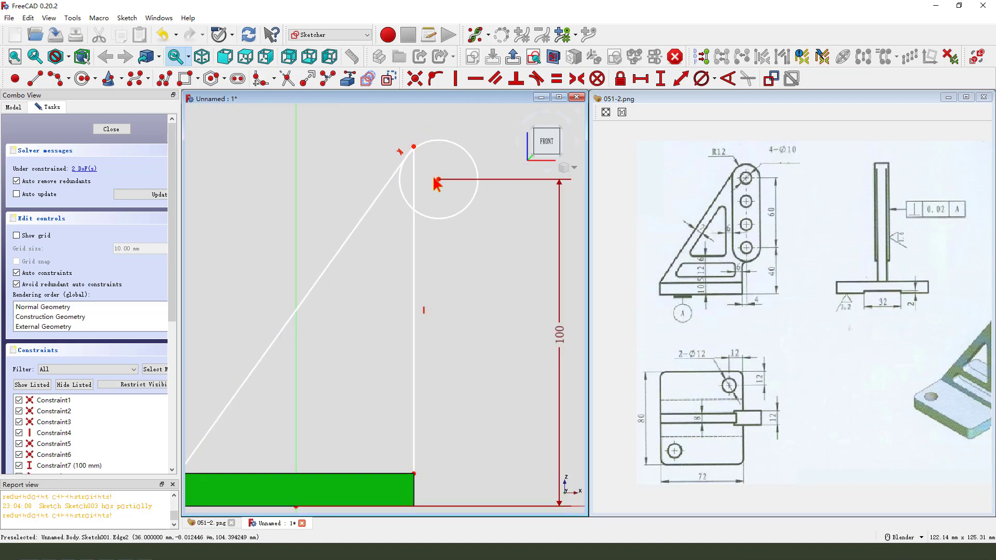
scroll(448, 208, "down", 2)
scroll(430, 150, "up", 4)
scroll(429, 148, "down", 1)
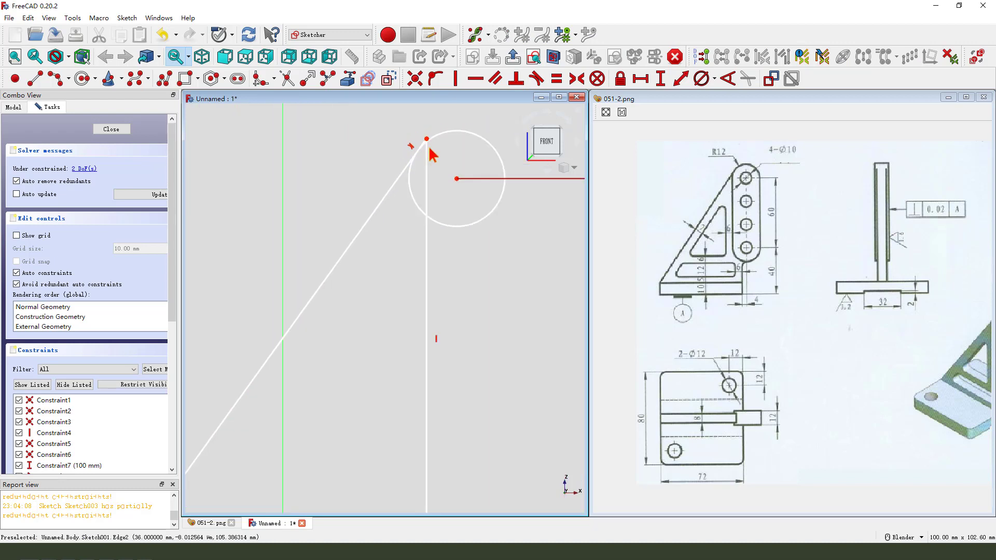
Trim the slanted edge's overhang beyond the circle, then pick the arc's top vertex
left_click(286, 79)
scroll(419, 148, "up", 3)
scroll(419, 146, "up", 3)
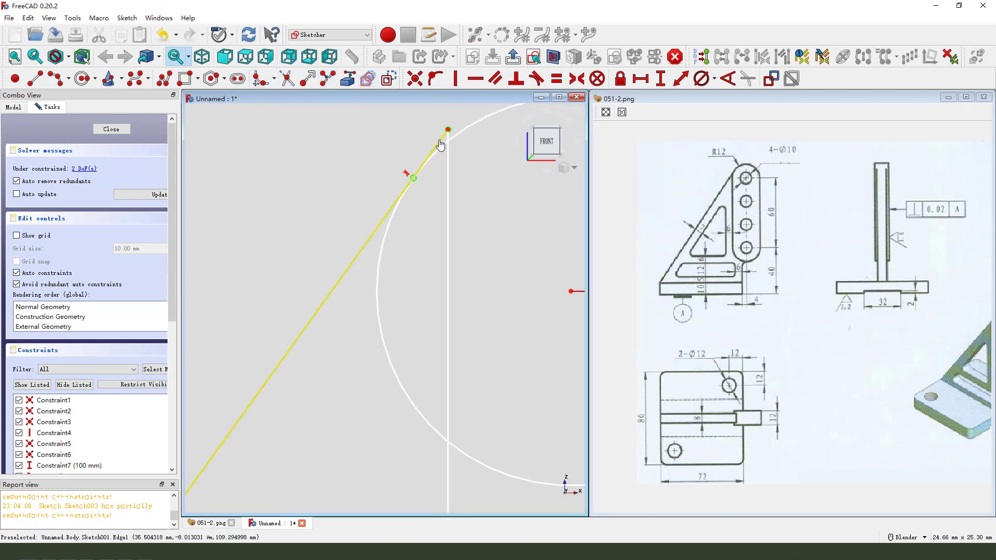
left_click(440, 145)
scroll(454, 136, "up", 2)
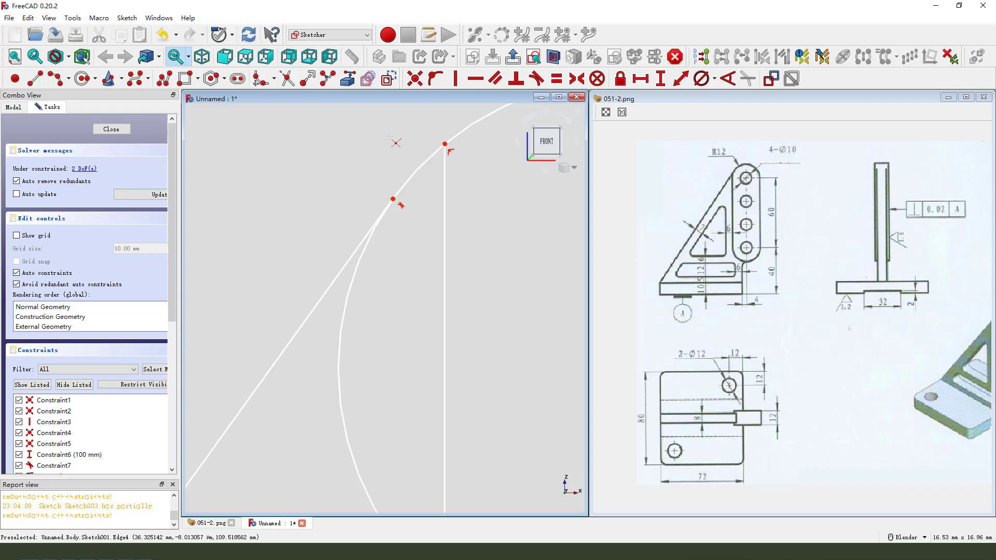
scroll(396, 143, "down", 3)
scroll(419, 162, "down", 5)
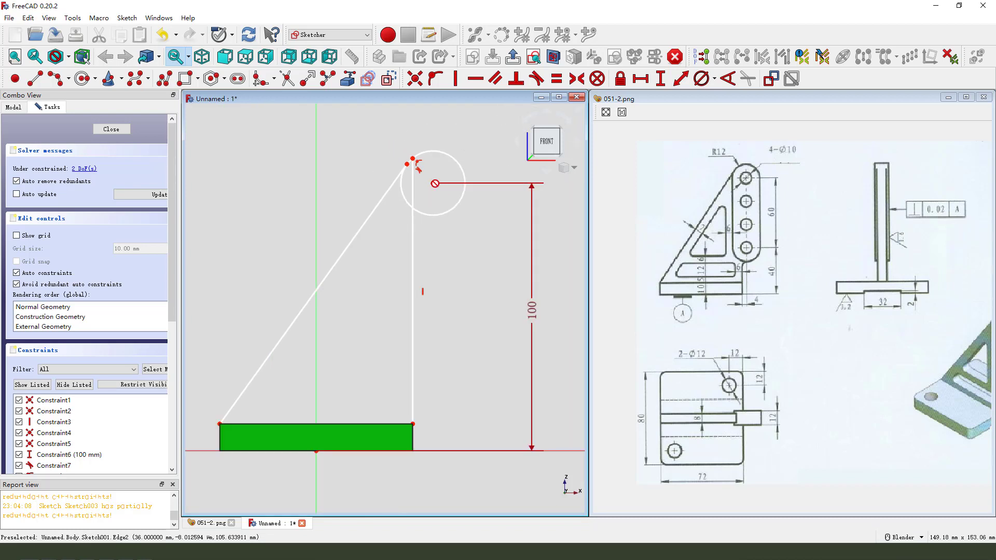
scroll(446, 163, "down", 2)
scroll(451, 176, "up", 2)
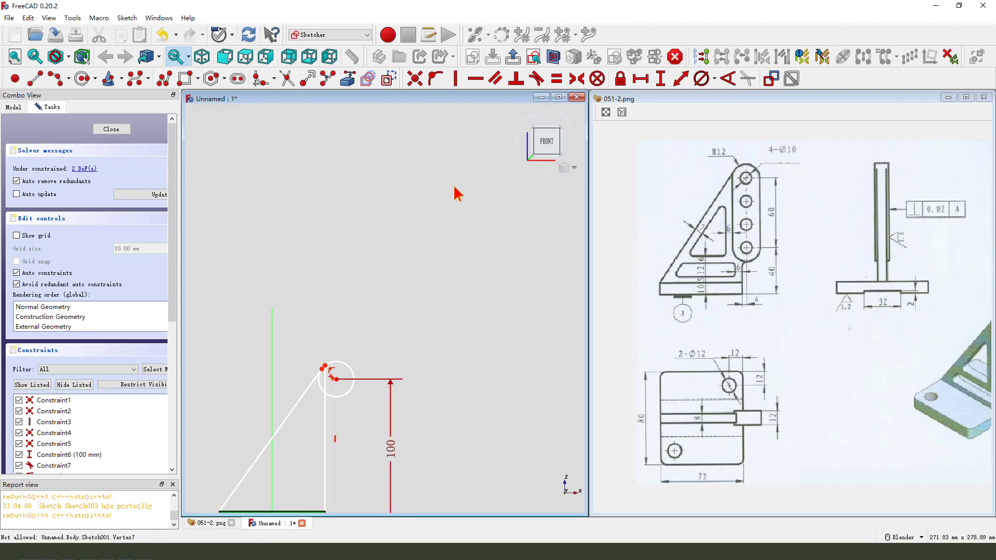
scroll(443, 151, "down", 4)
scroll(428, 296, "up", 3)
scroll(449, 274, "up", 2)
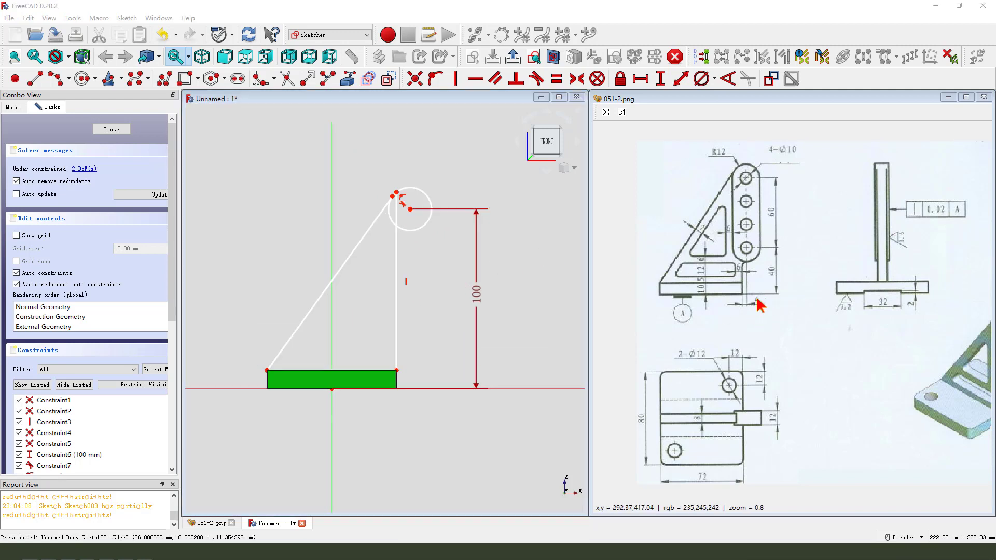
left_click_drag(756, 289, 738, 323)
key("Escape")
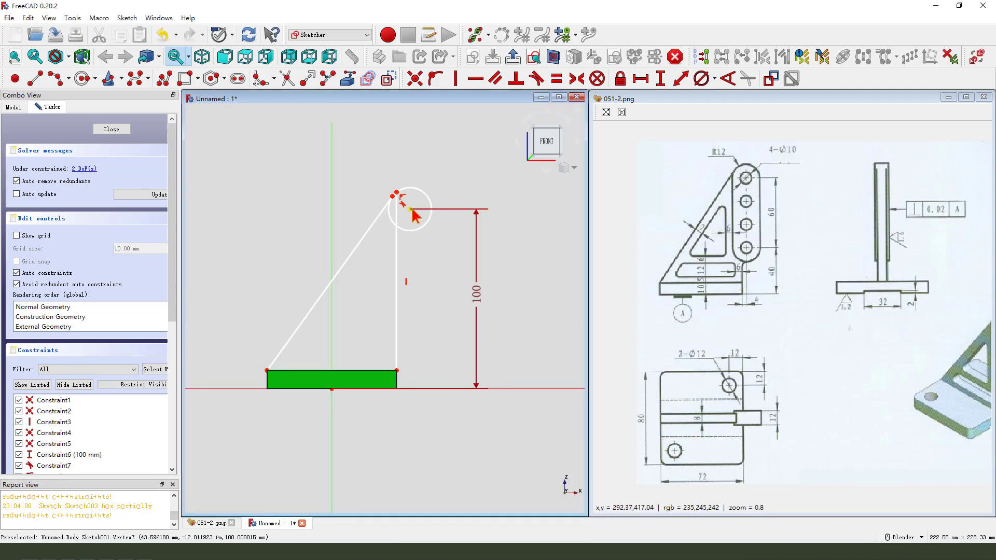
left_click(398, 193)
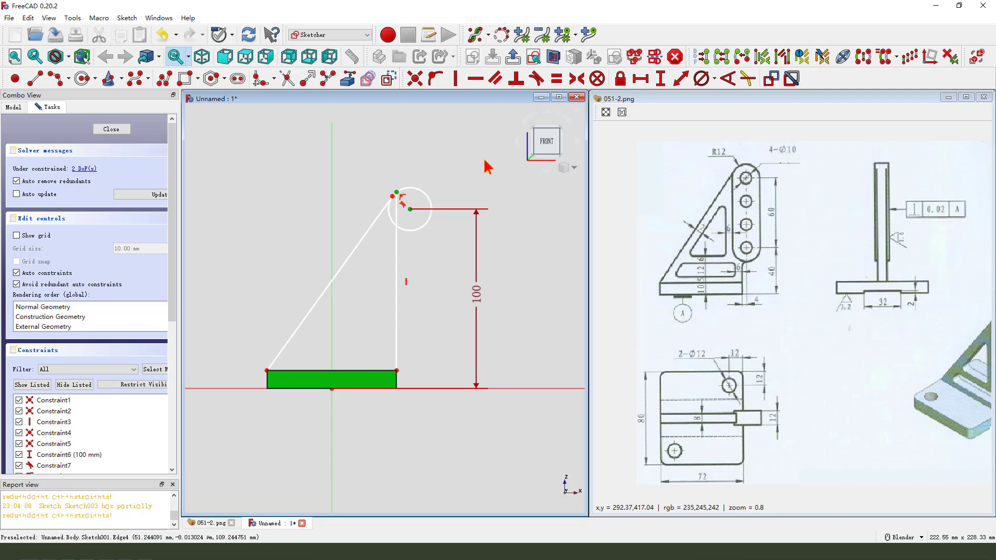
Dimension the circle centre's horizontal offset from the rib's vertical edge and reposition the label
key("Escape")
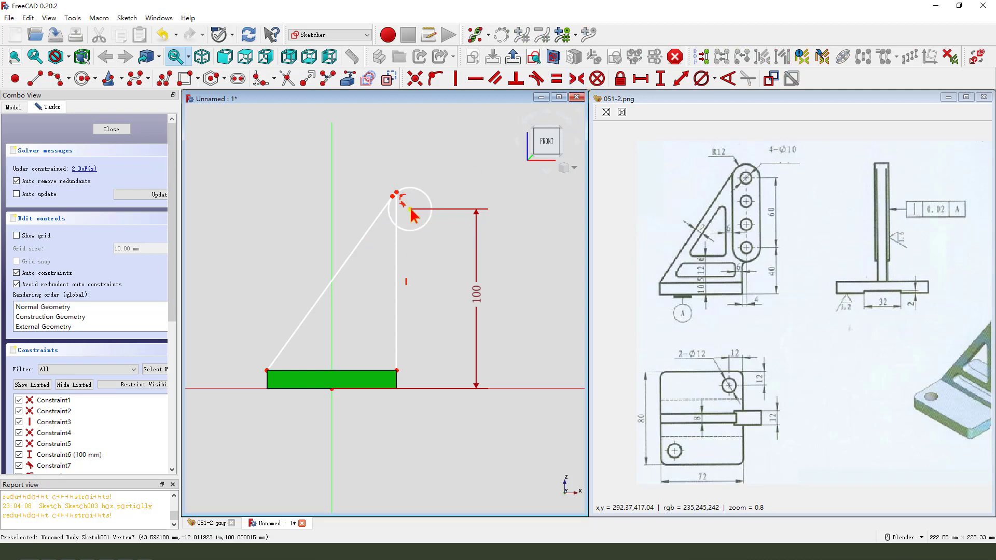
left_click(641, 78)
type("3.5")
key("Return")
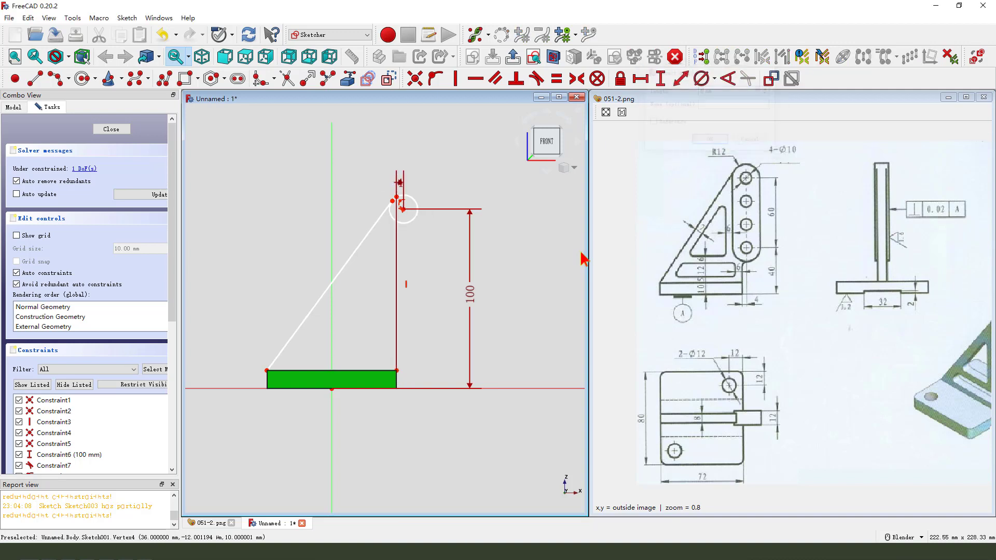
left_click_drag(402, 193, 409, 263)
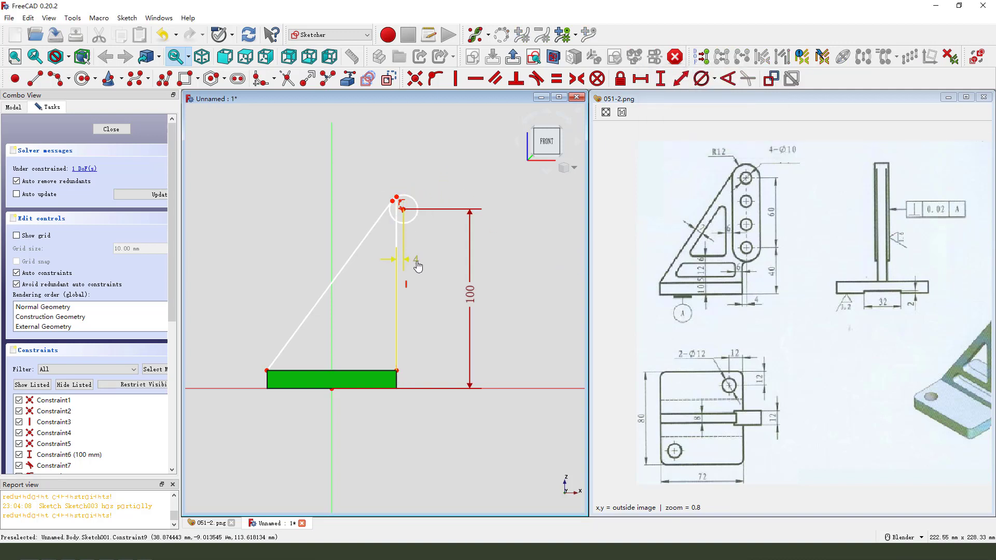
scroll(407, 223, "up", 2)
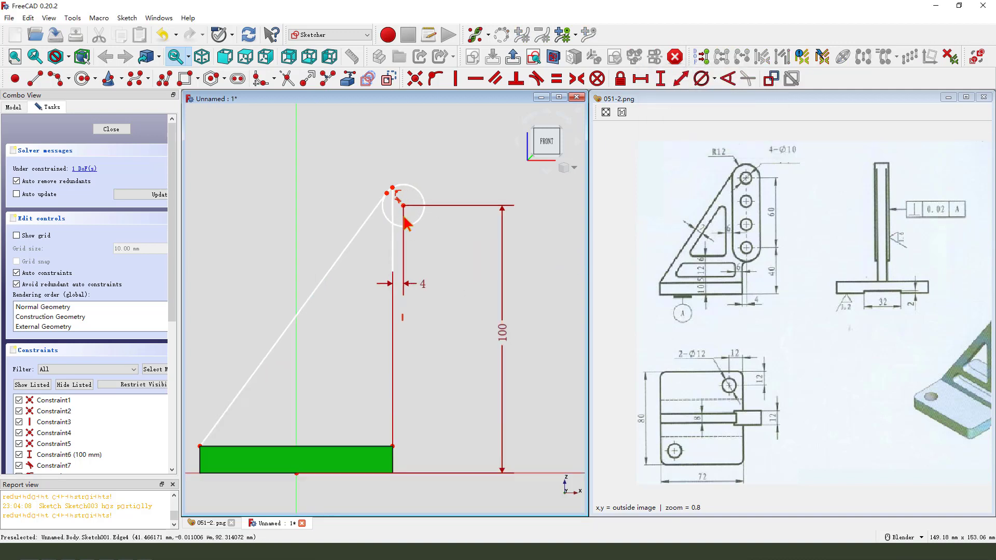
Give the apex circle a 12 mm radius and move the R12 label clear
left_click(418, 191)
left_click(714, 79)
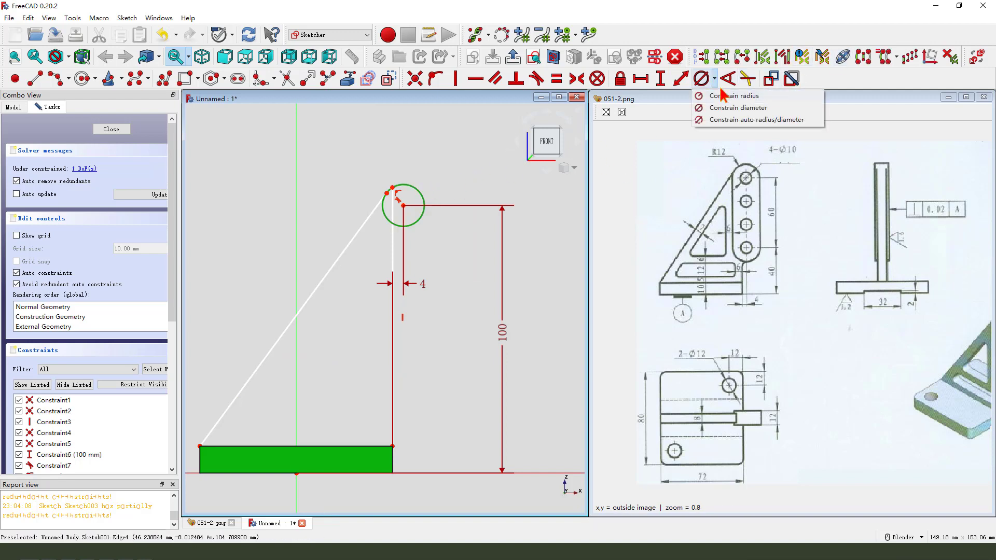
left_click(732, 96)
type("1")
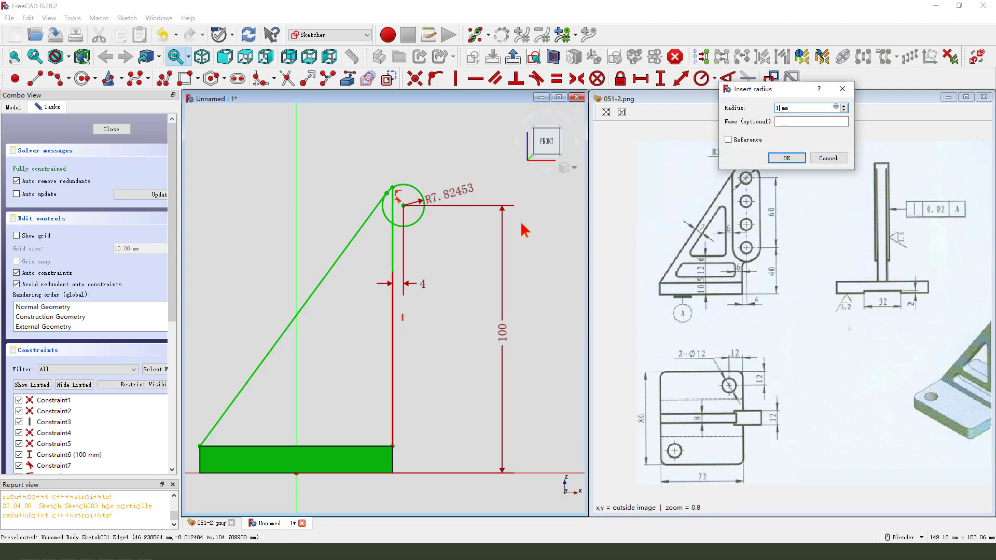
type("2")
key("Return")
left_click_drag(467, 193, 469, 152)
scroll(392, 195, "up", 3)
scroll(382, 150, "down", 1)
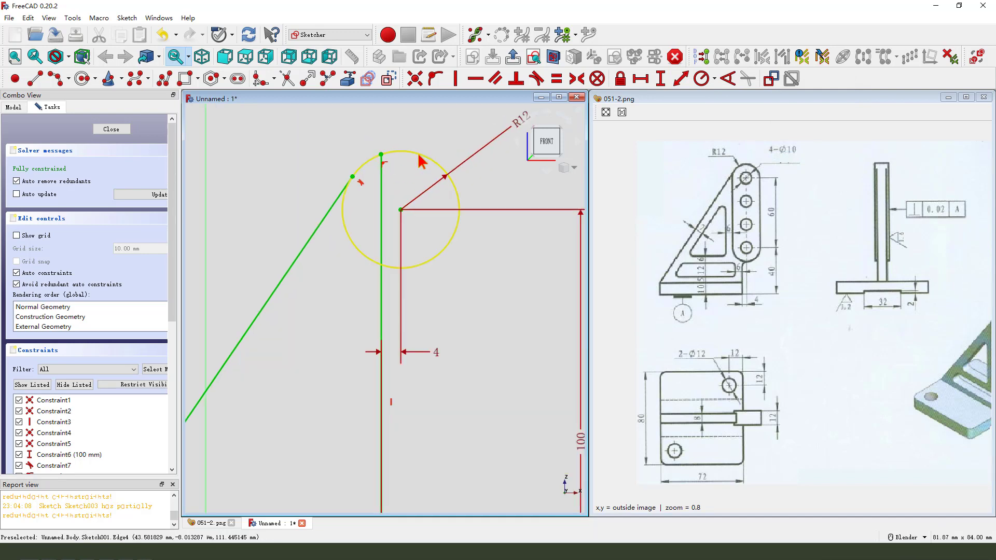
scroll(389, 151, "down", 1)
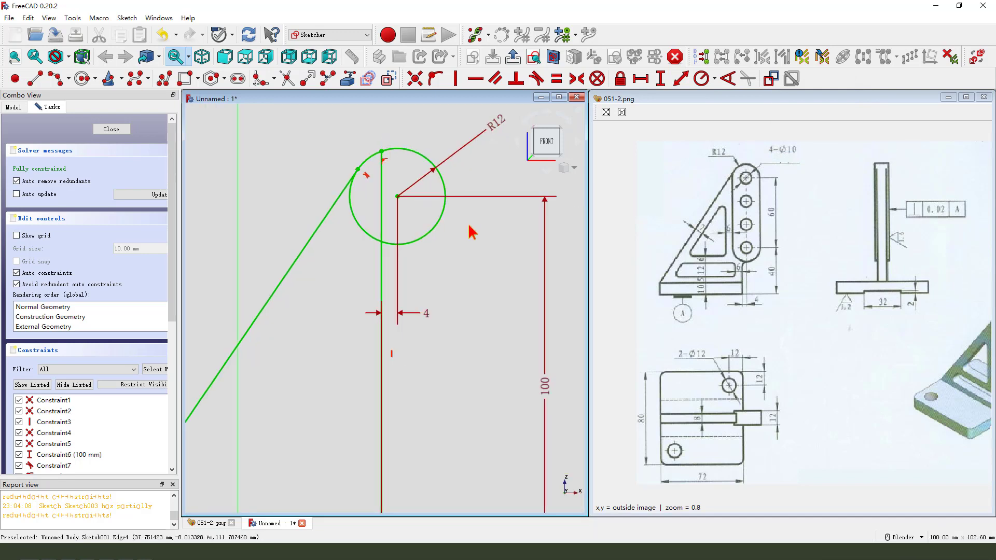
left_click(287, 78)
left_click(388, 242)
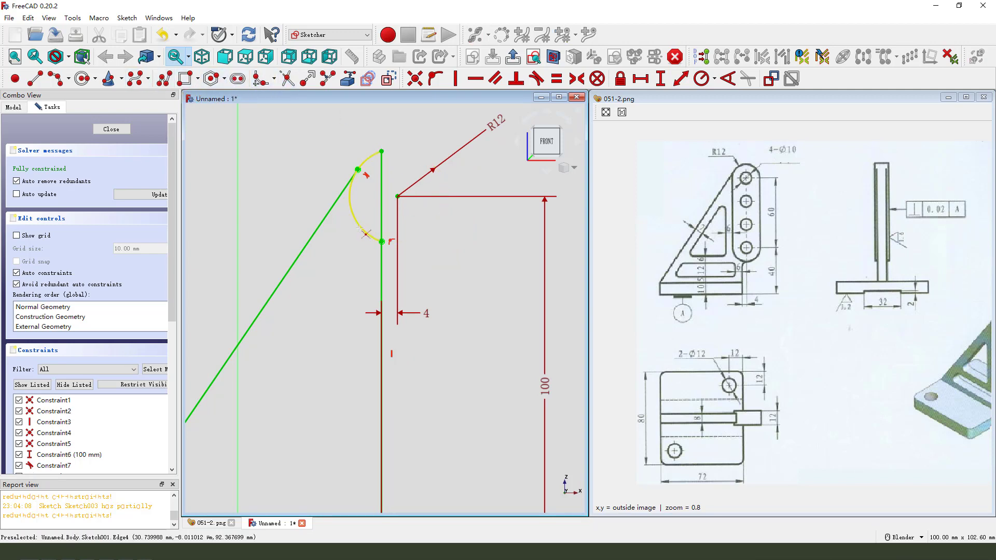
left_click(366, 233)
scroll(395, 229, "down", 2)
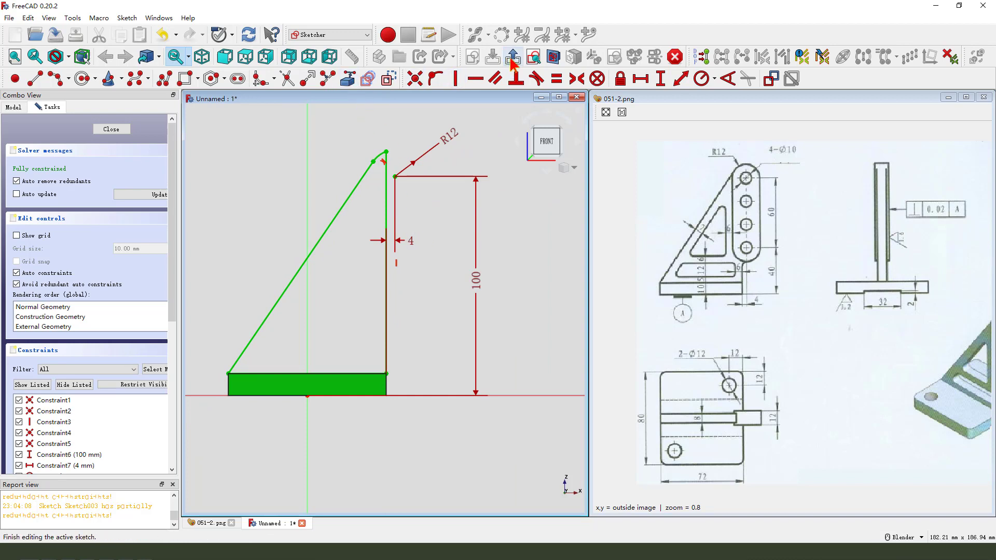
scroll(527, 240, "down", 1)
scroll(397, 314, "up", 1)
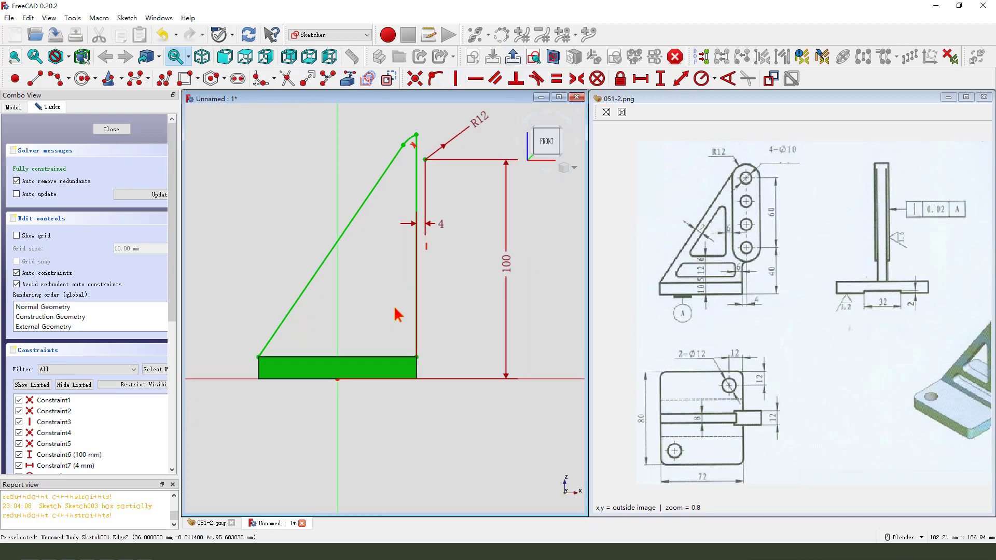
mouse_move(723, 203)
left_mouse_down()
mouse_move(696, 256)
mouse_move(725, 218)
left_mouse_up()
key("Escape")
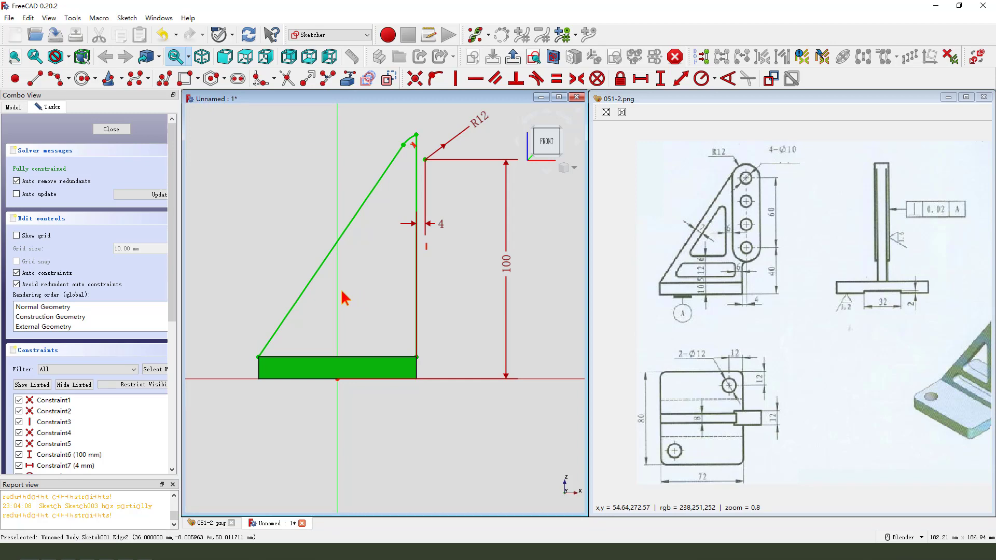
Pad the triangle sketch 8 mm, symmetric to its plane, into a rib
left_click(514, 58)
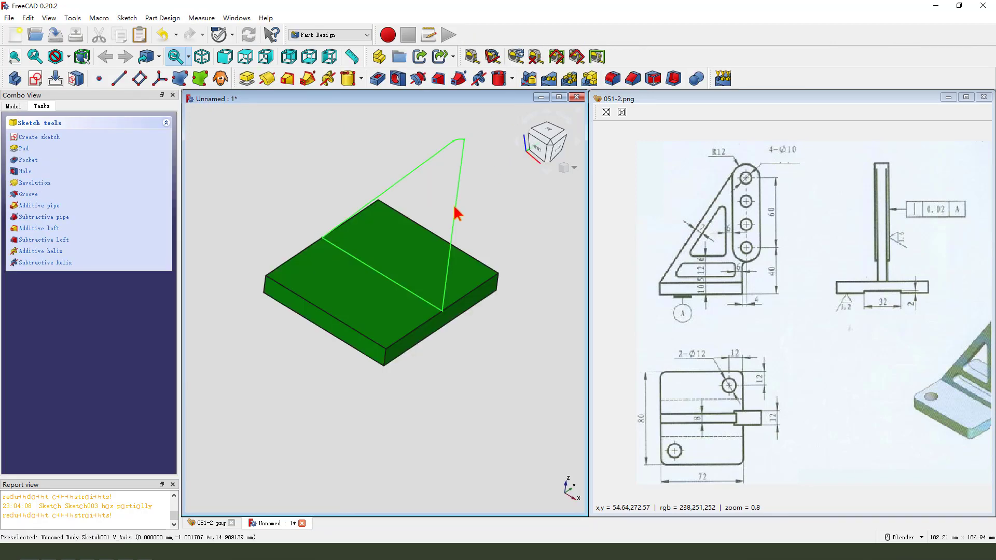
left_click(247, 79)
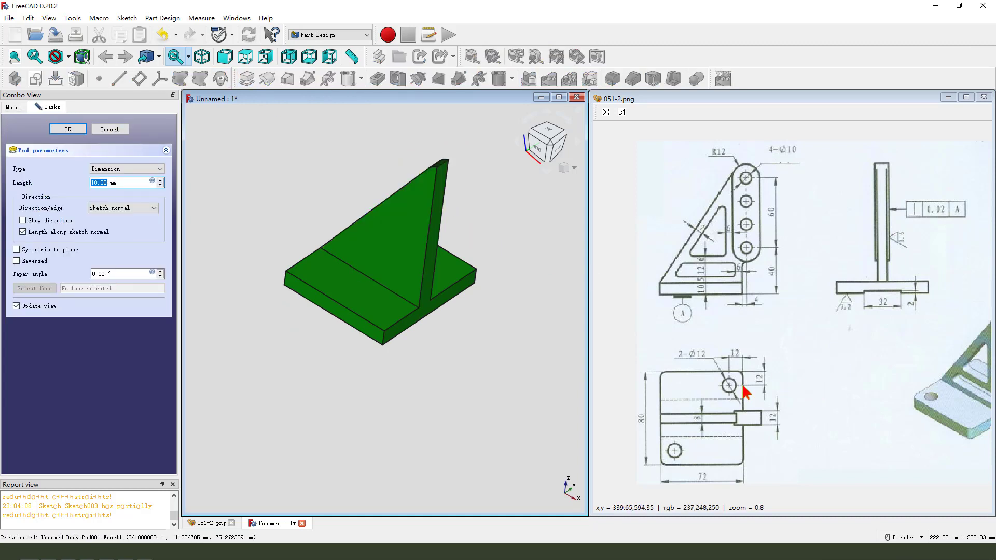
left_click_drag(687, 410, 700, 404)
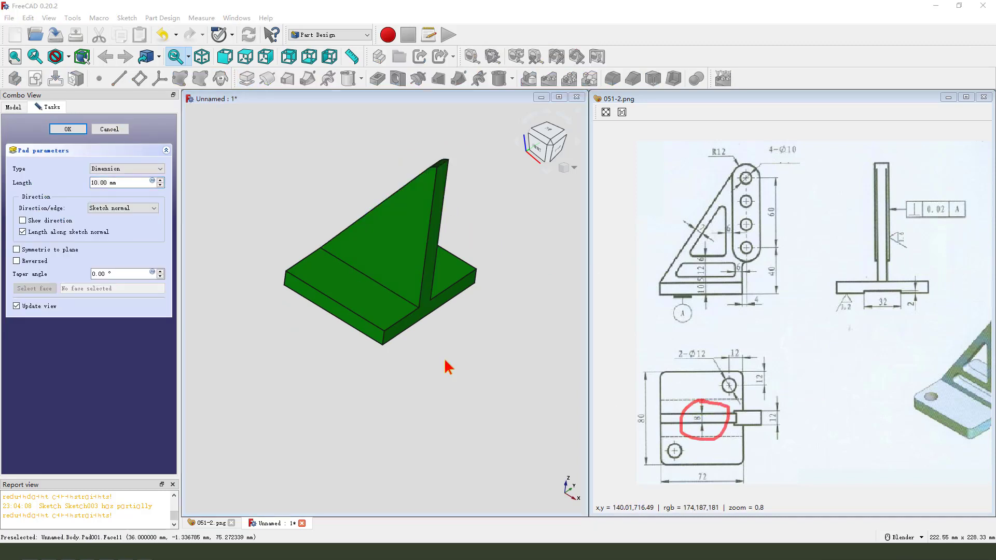
double_click(104, 183)
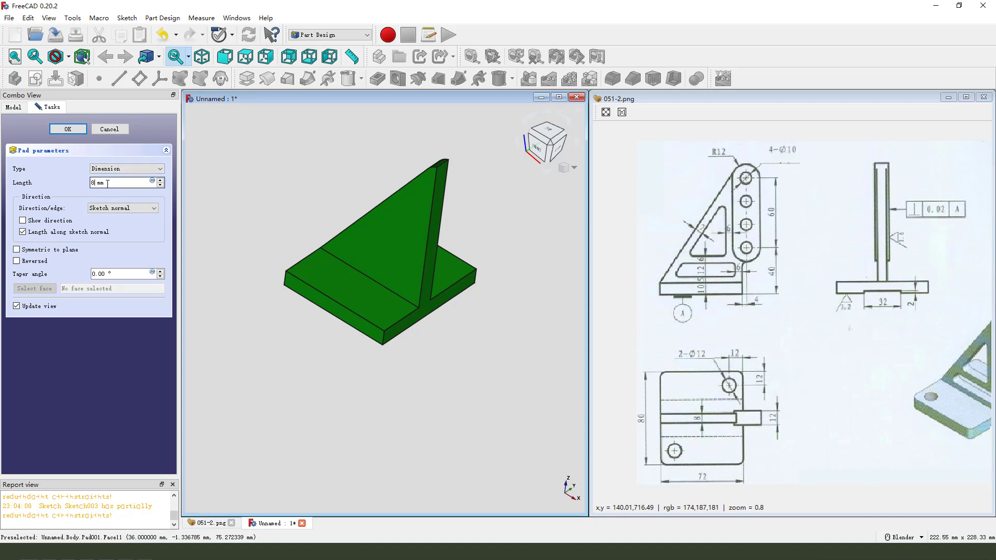
type("8")
mouse_move(31, 251)
left_mouse_down()
mouse_move(62, 263)
mouse_move(80, 251)
mouse_move(36, 252)
left_mouse_up()
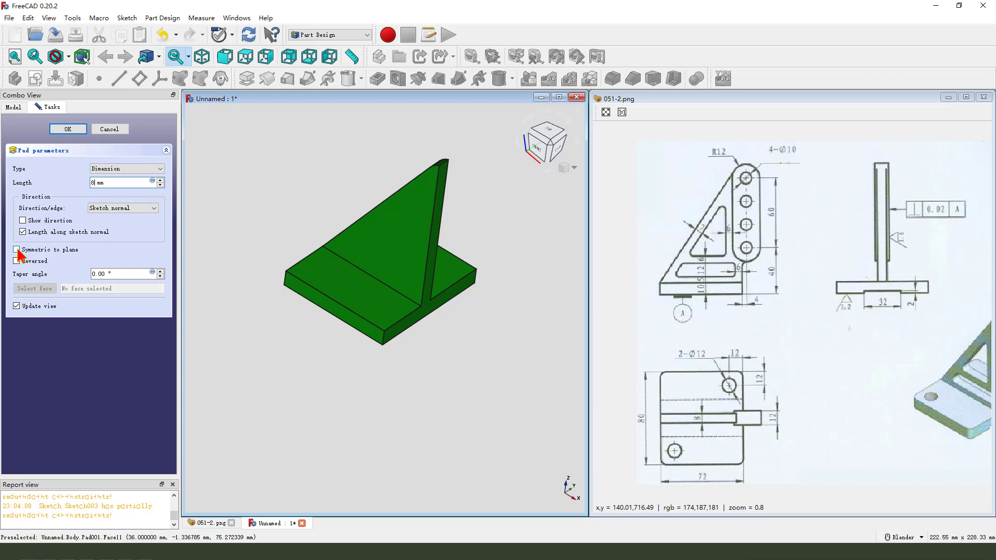
left_click(21, 250)
mouse_move(400, 291)
middle_mouse_down()
mouse_move(373, 311)
mouse_move(360, 280)
middle_mouse_up()
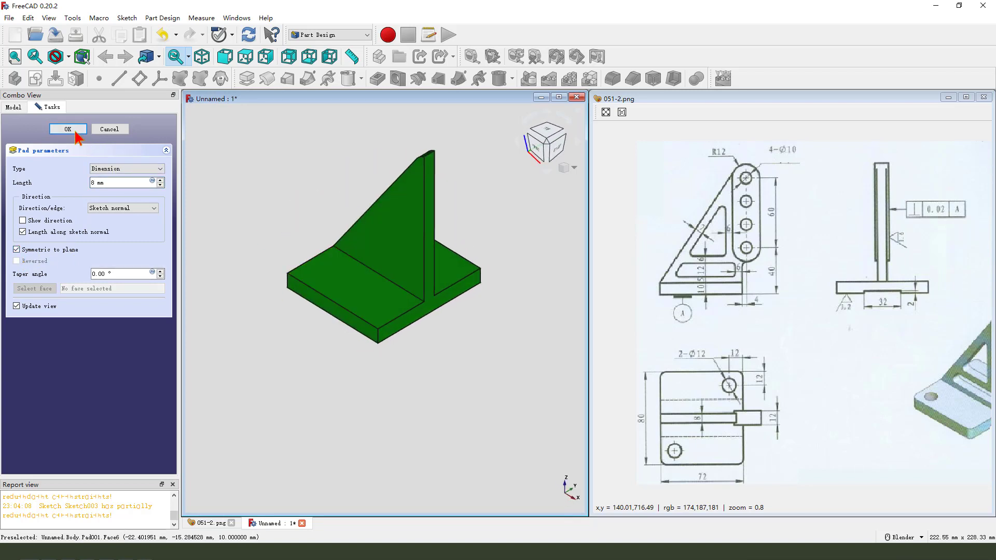
left_click(68, 128)
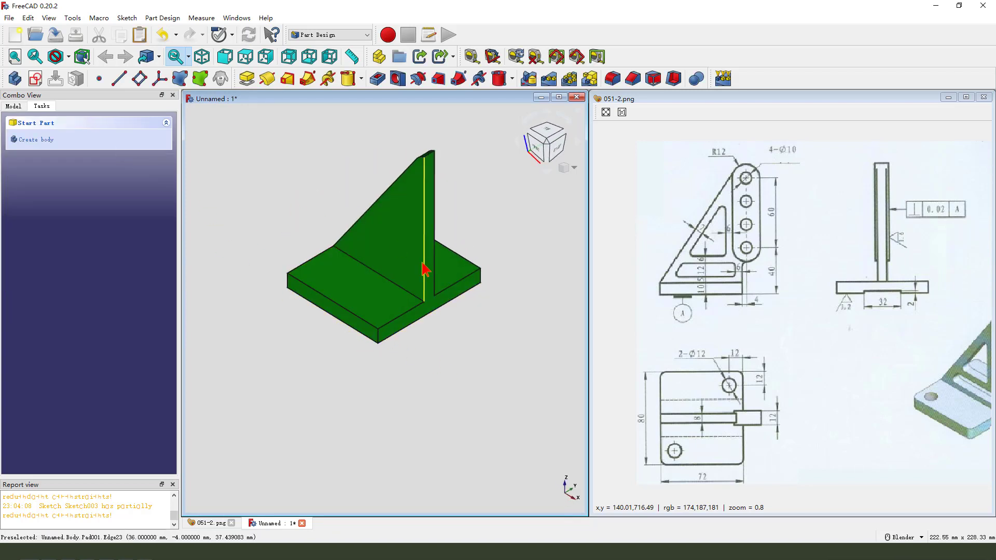
Start a new sketch in the body on the XZ plane
left_click_drag(720, 194, 749, 267)
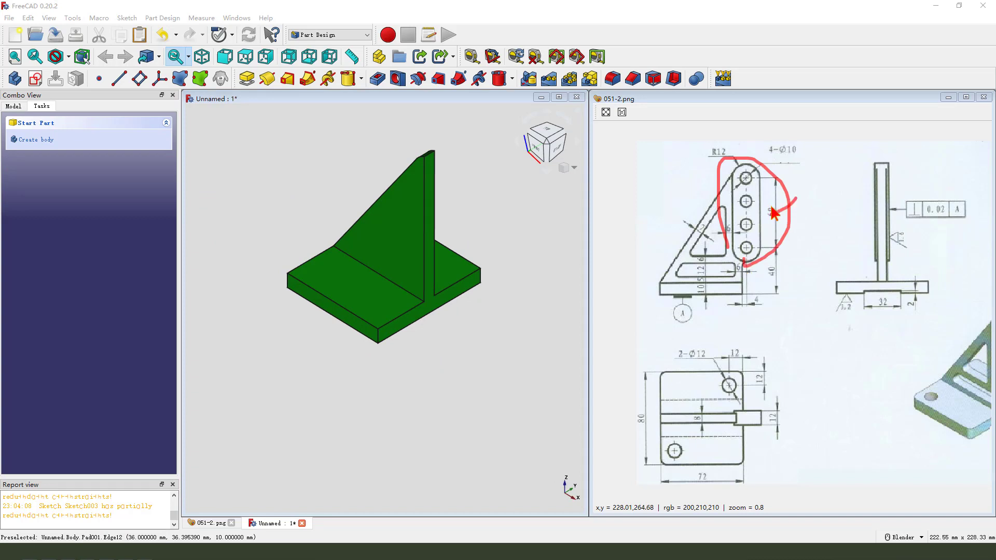
left_click_drag(772, 209, 798, 233)
key("Escape")
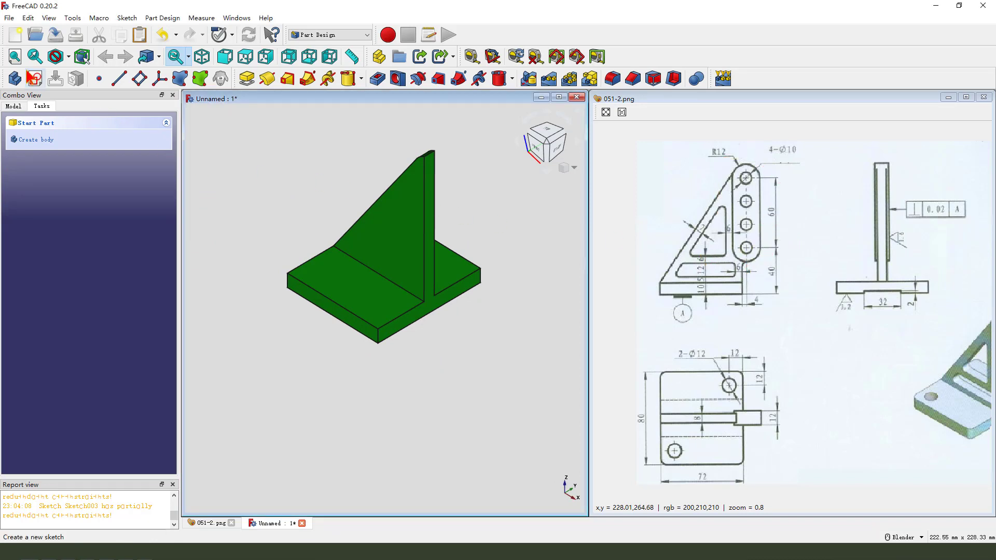
left_click(35, 79)
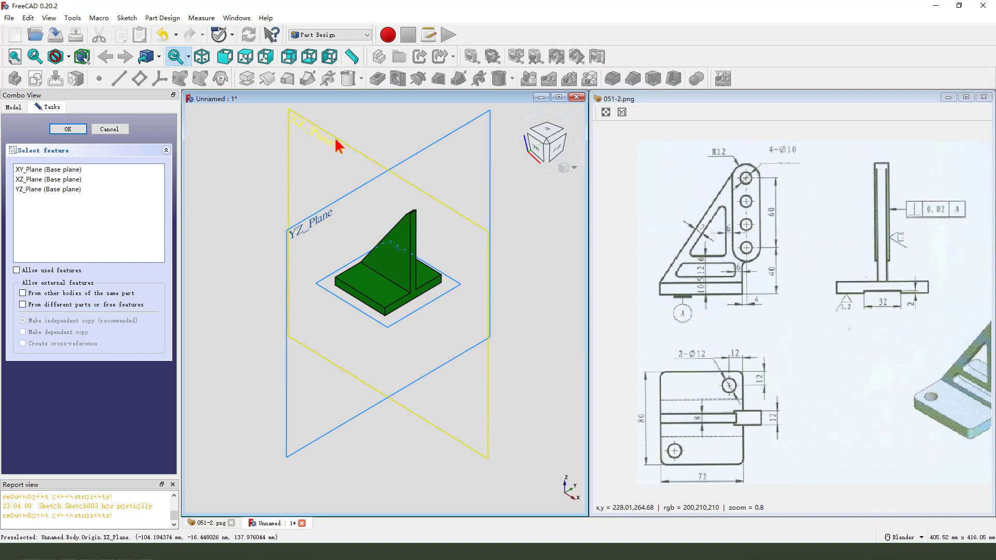
left_click(336, 141)
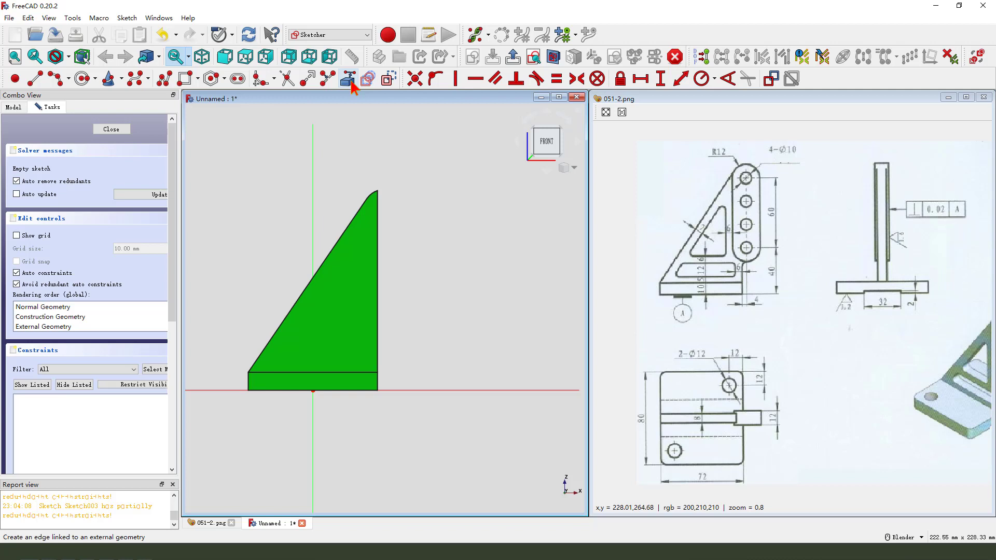
Link the rib's rounded top arc into the sketch as external geometry
left_click(347, 78)
scroll(400, 196, "up", 3)
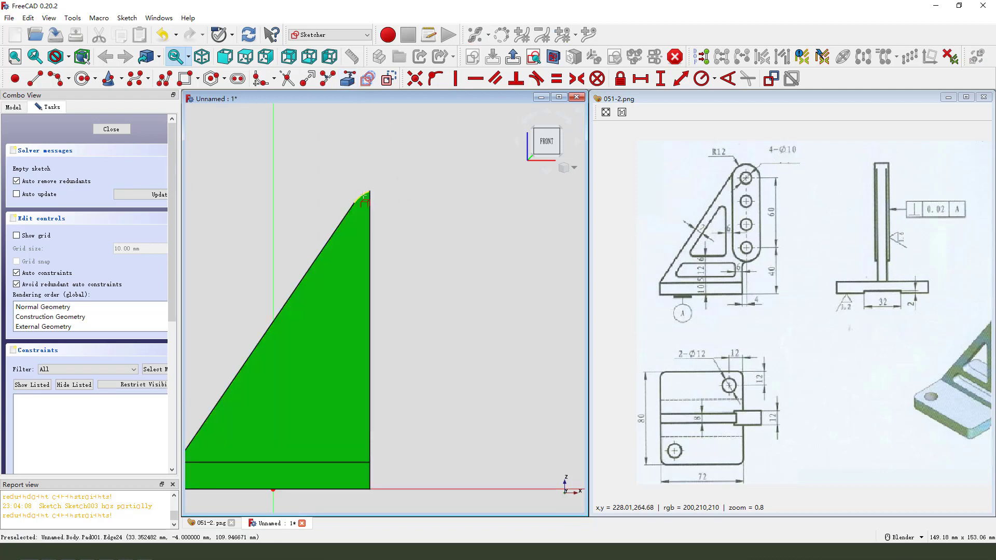
left_click(364, 200)
scroll(400, 193, "down", 3)
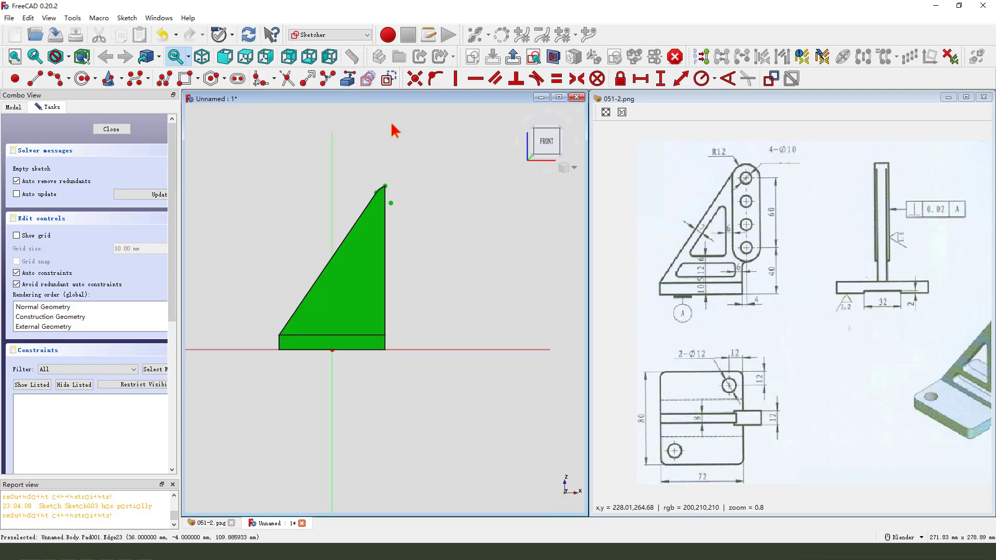
Draw a slot starting from the external arc's centre and constrain it vertical
left_click(238, 79)
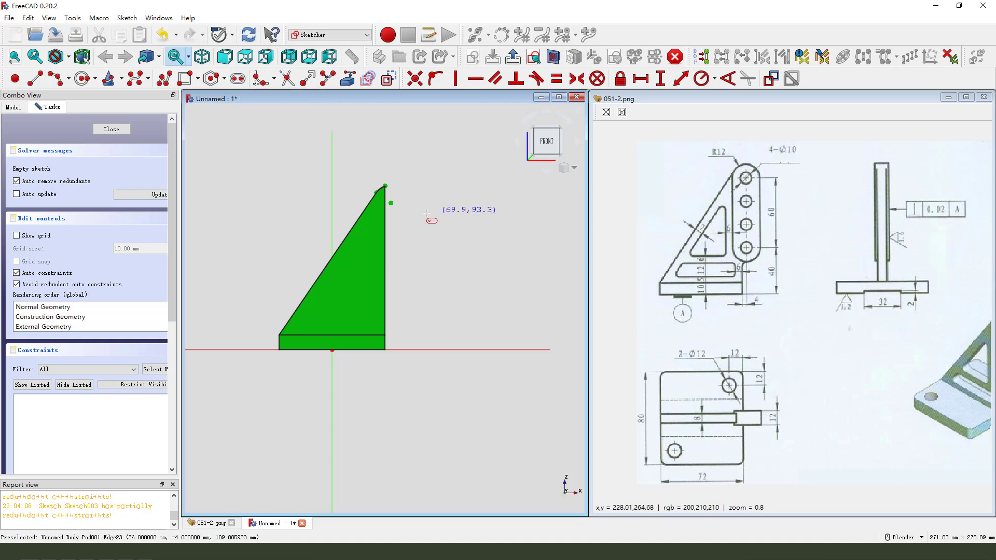
left_click(392, 202)
left_click(410, 303)
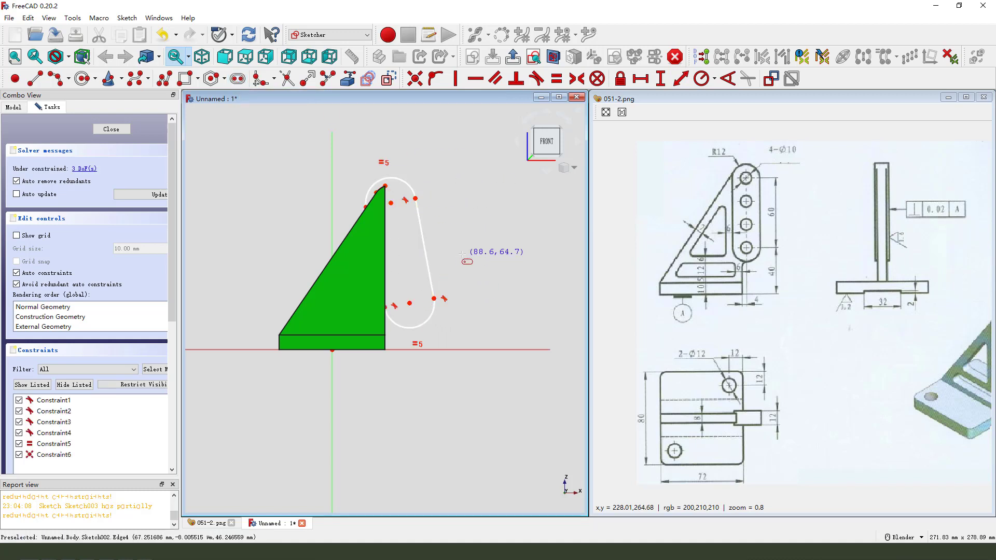
left_click(410, 303)
left_click(391, 202)
left_click(455, 78)
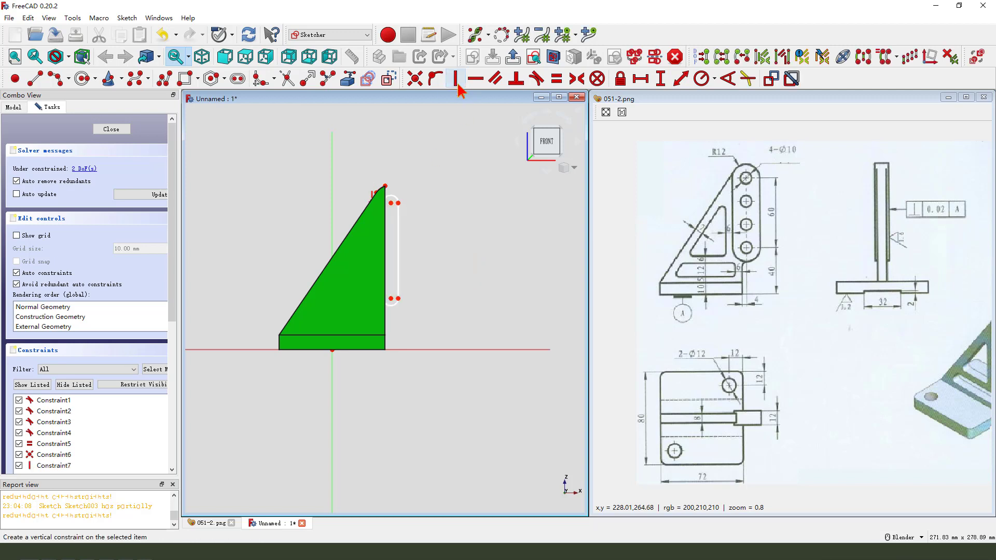
scroll(392, 213, "up", 2)
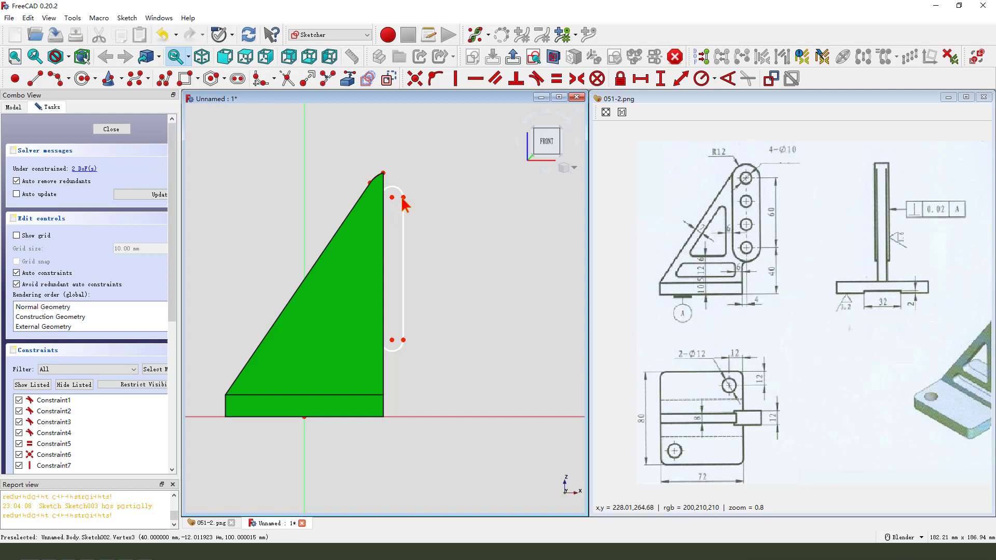
scroll(397, 194, "up", 1)
Hide the rib pad Pad001 and make the slot's upper arc equal to the rib's top arc
left_click(390, 191)
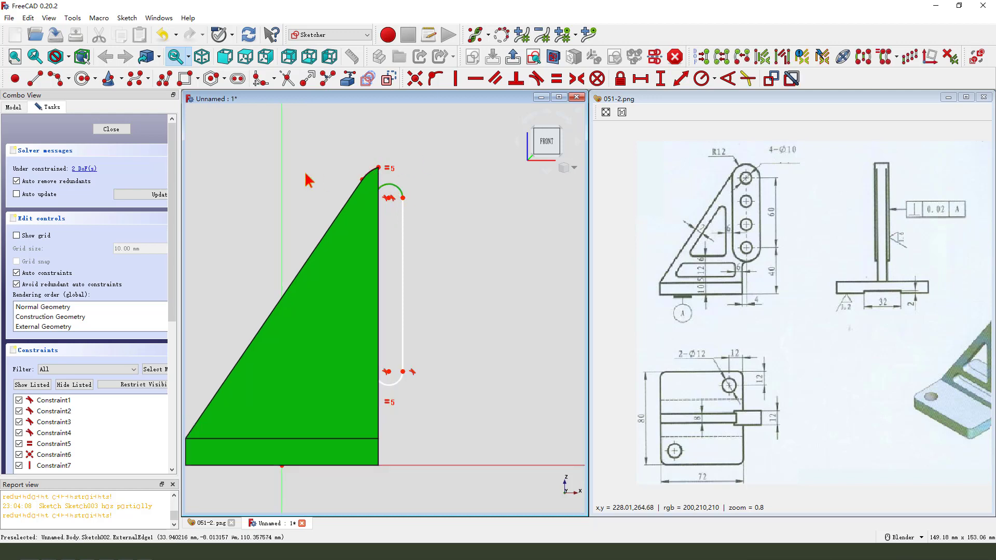
left_click(13, 106)
left_click(56, 186)
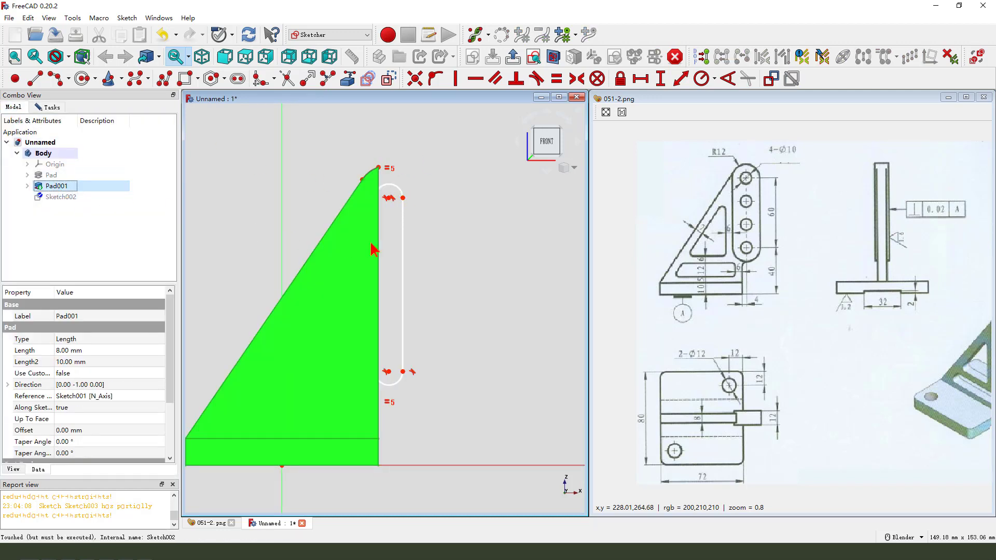
key("space")
left_click(417, 188)
left_click(384, 194)
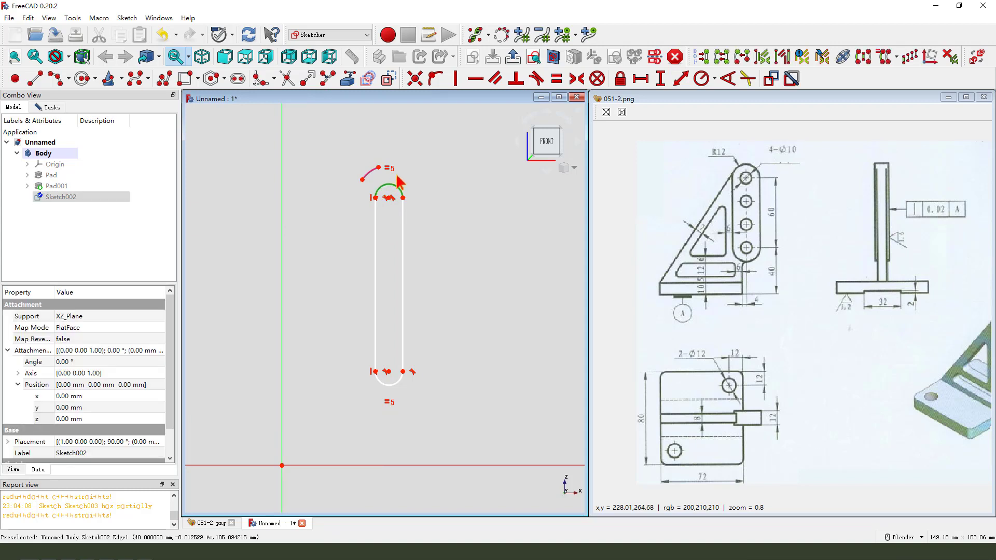
scroll(400, 182, "up", 1)
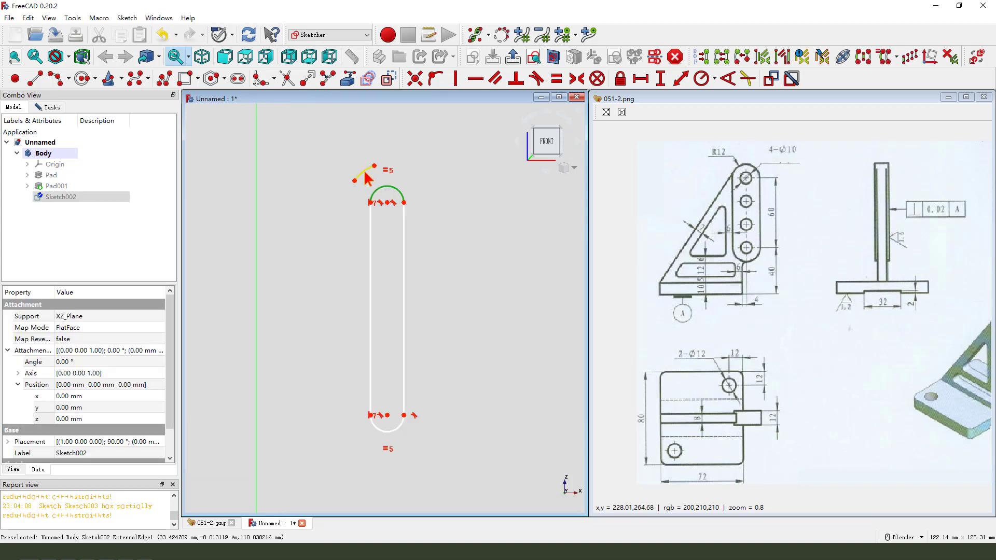
left_click(373, 178)
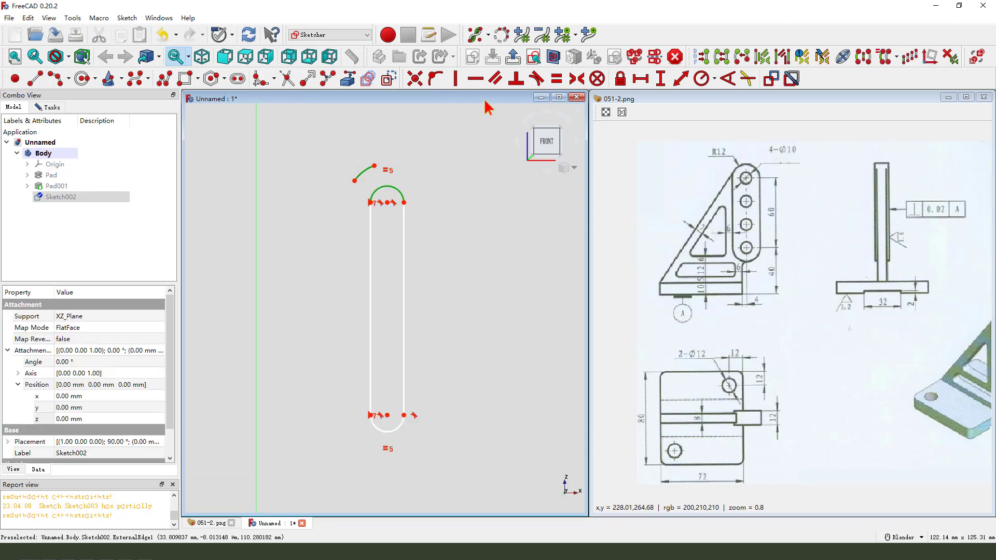
left_click(557, 78)
Set the vertical distance between the slot's two centres to 60 mm
scroll(451, 156, "down", 2)
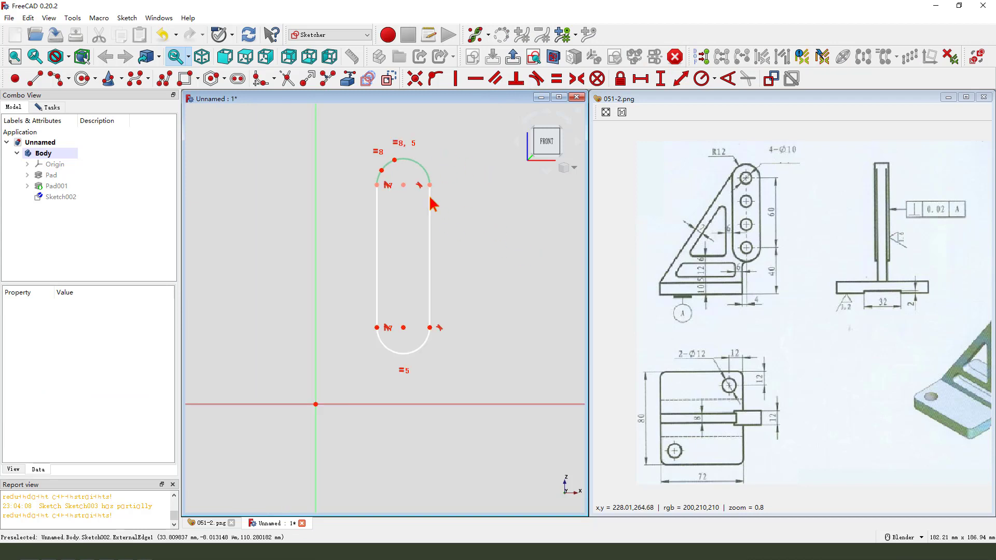
left_click(403, 185)
left_click(404, 328)
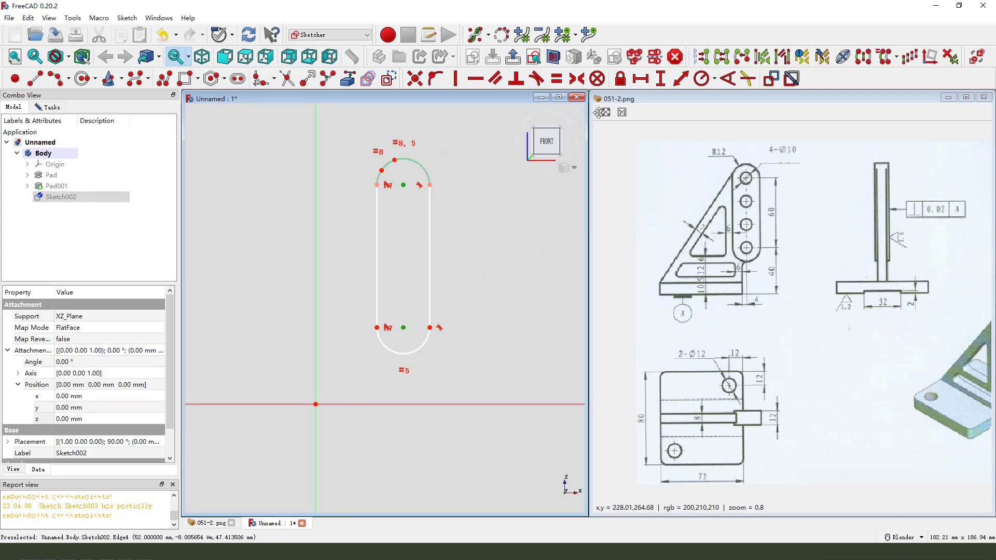
left_click(660, 78)
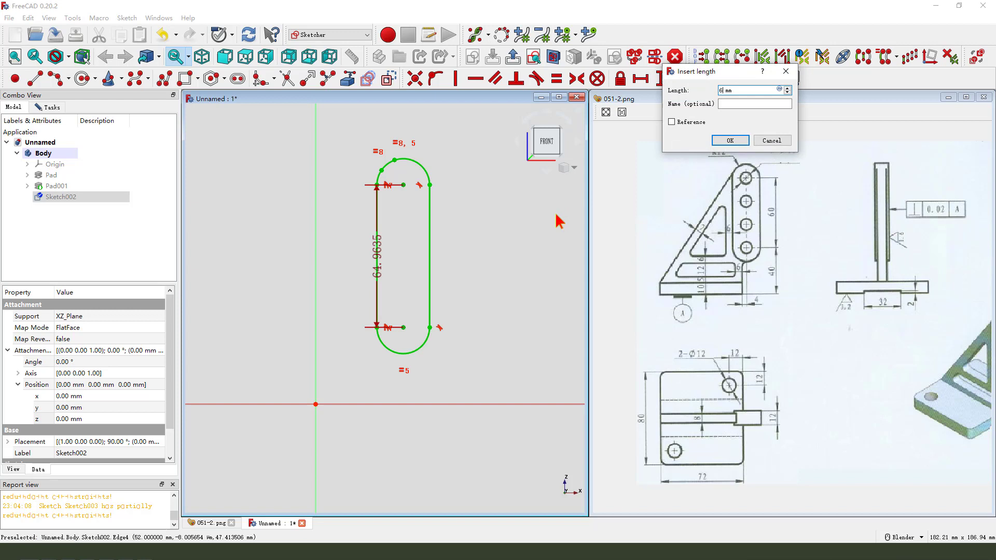
type("60")
key("Return")
left_click_drag(387, 267, 487, 259)
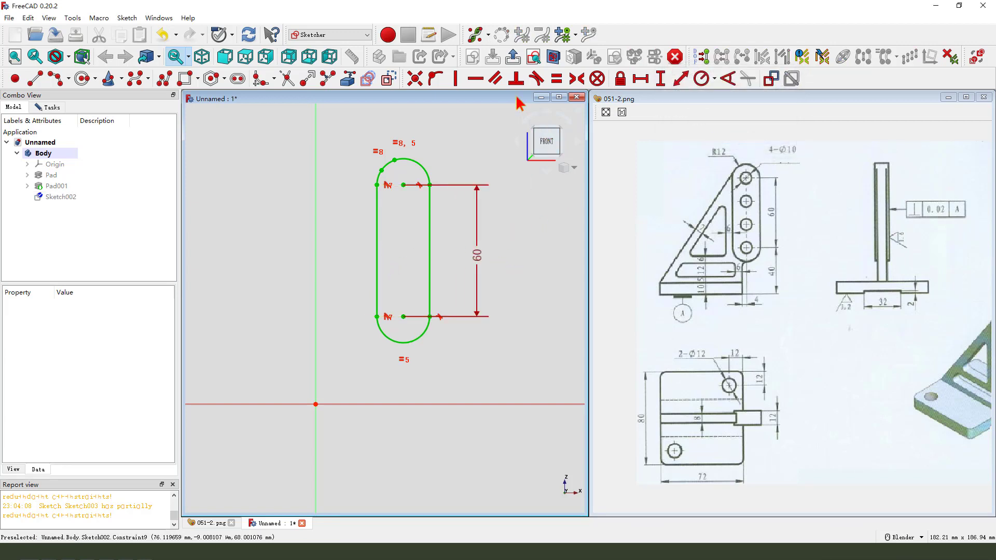
Pad the slot sketch 12 mm symmetric to its plane, forming the rounded upright boss
left_click(513, 57)
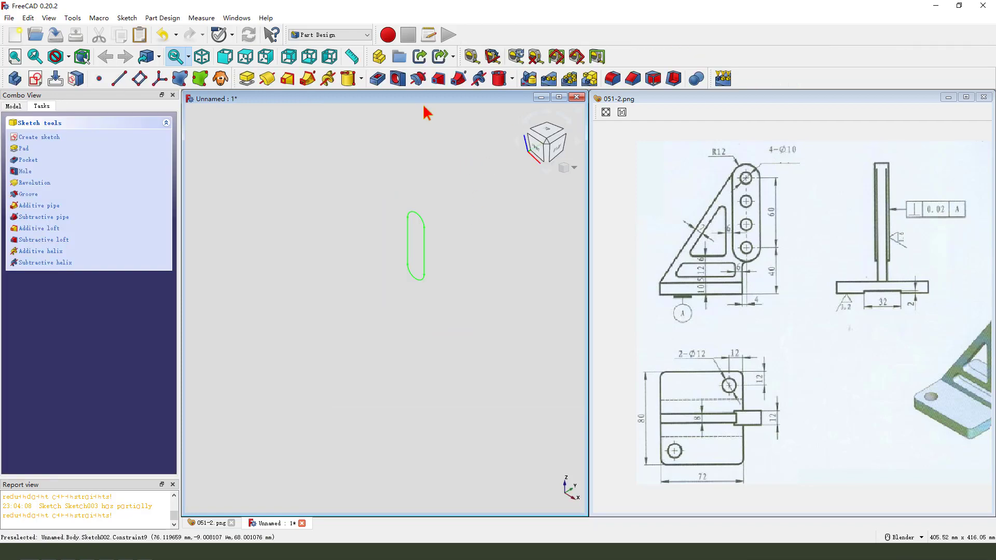
left_click(247, 81)
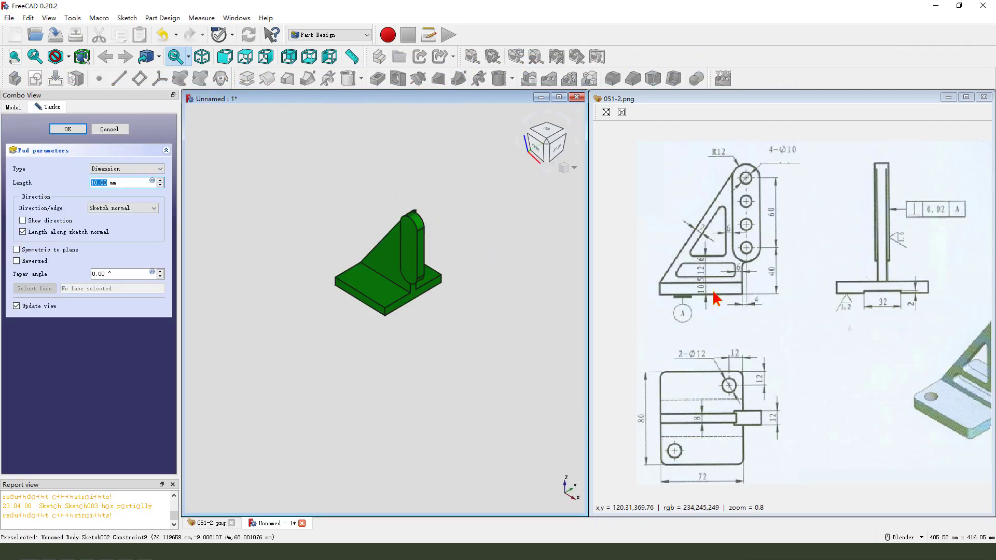
mouse_move(783, 397)
left_mouse_down()
mouse_move(772, 406)
mouse_move(797, 410)
left_mouse_up()
left_click(107, 185)
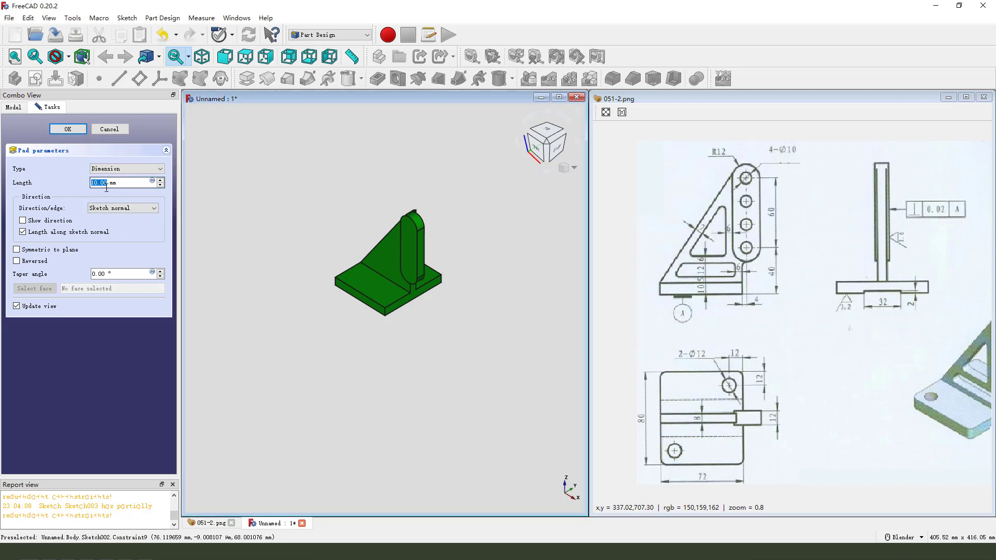
left_click(17, 249)
middle_click_drag(275, 271, 394, 218)
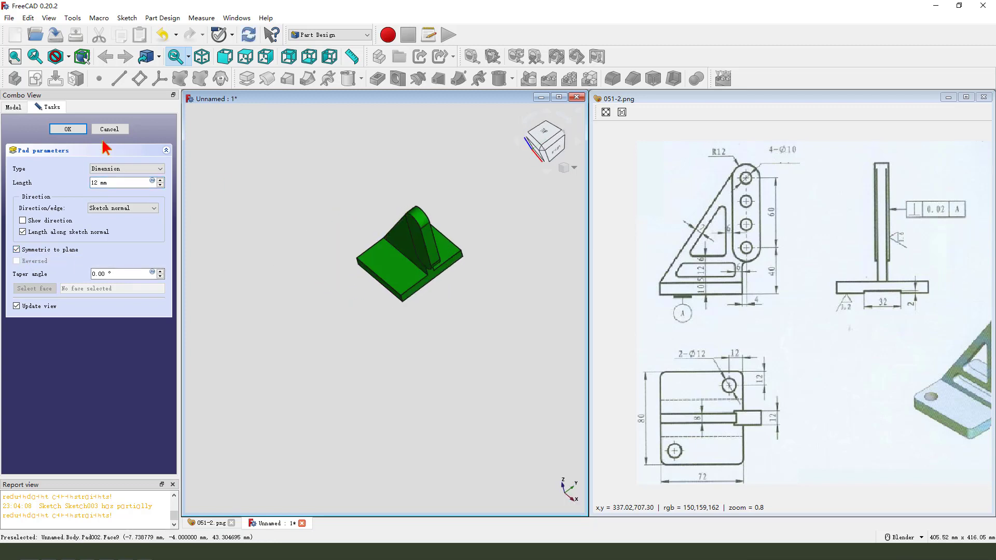
left_click(68, 129)
middle_click_drag(474, 269, 498, 233)
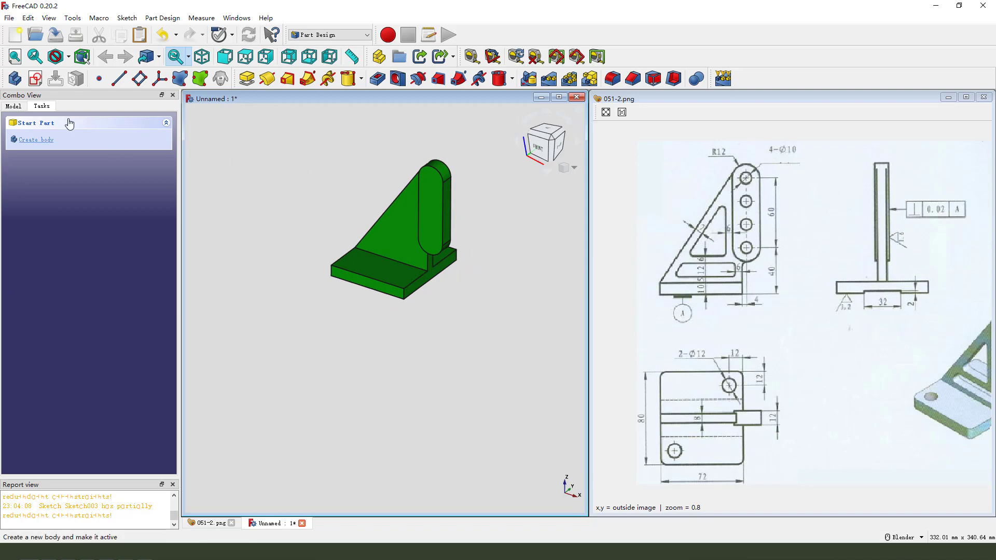
Start a sketch on the XZ plane, link the rib face's edges, and hide Pad002
left_click(35, 79)
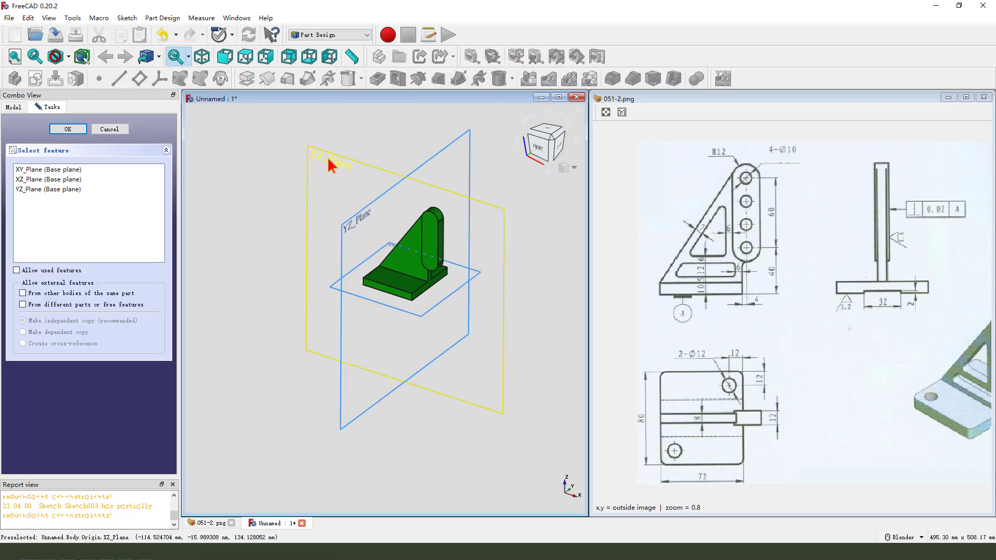
left_click(329, 162)
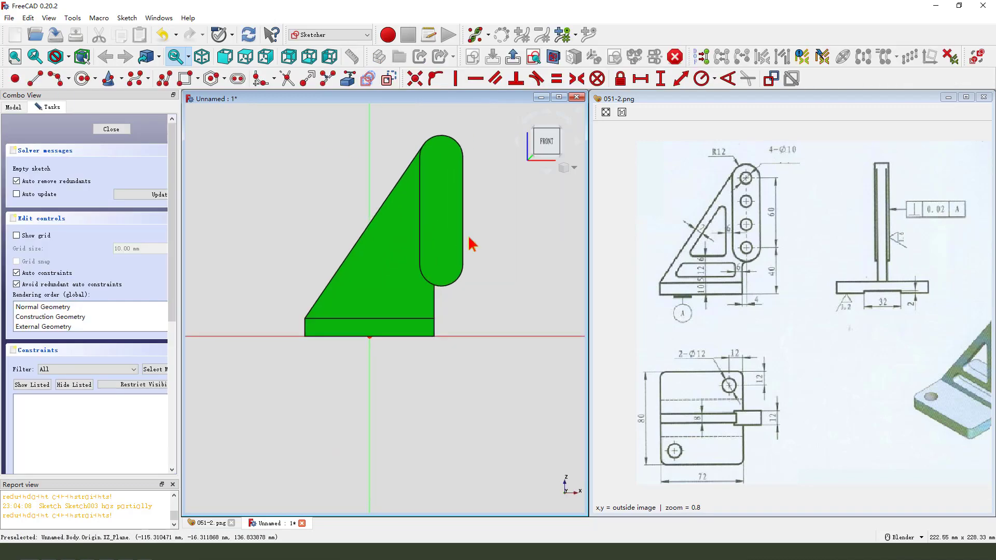
left_click(348, 79)
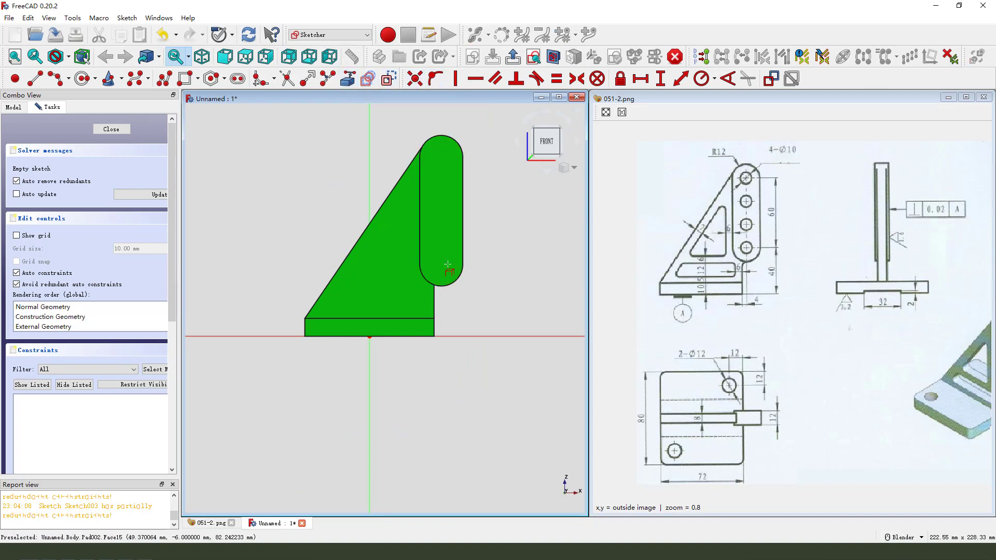
left_click(351, 254)
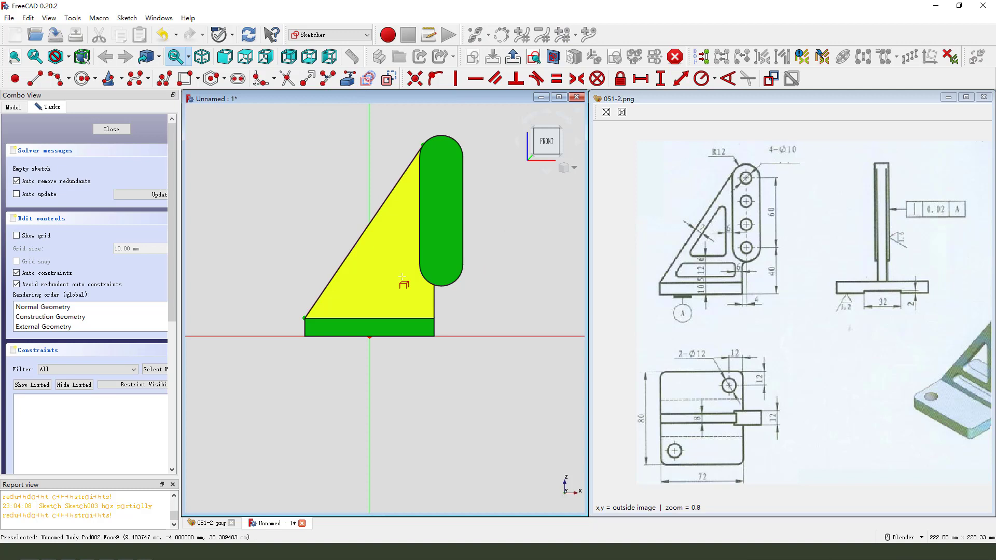
left_click(22, 106)
left_click(57, 197)
key("space")
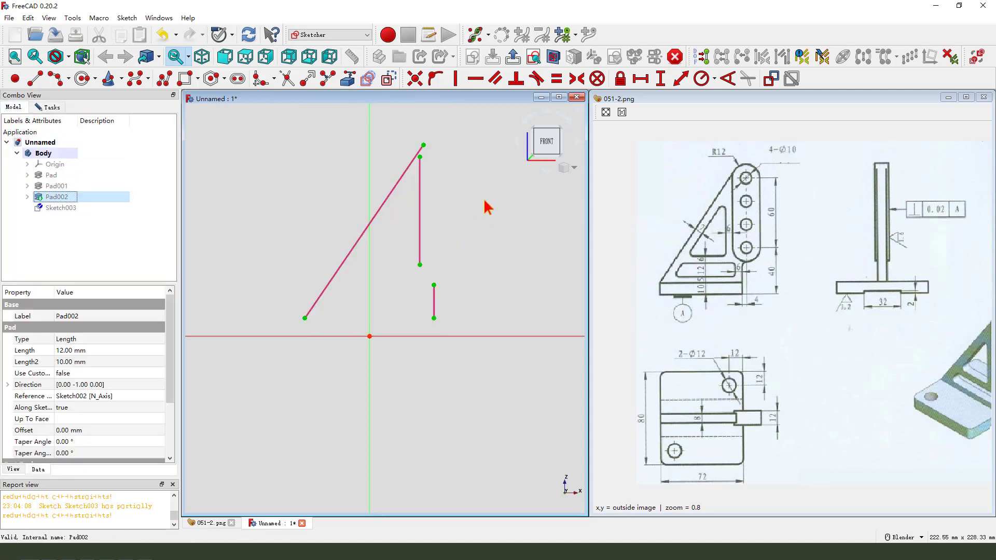
scroll(485, 201, "up", 1)
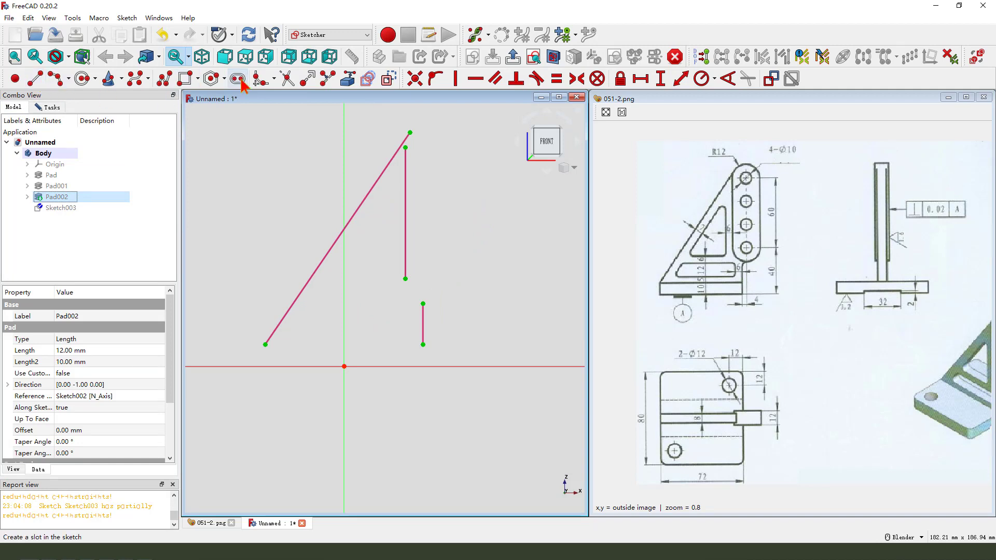
Draw a closed triangle and a four-sided window inside the rib outline with the polyline tool
left_click(165, 81)
left_click(373, 213)
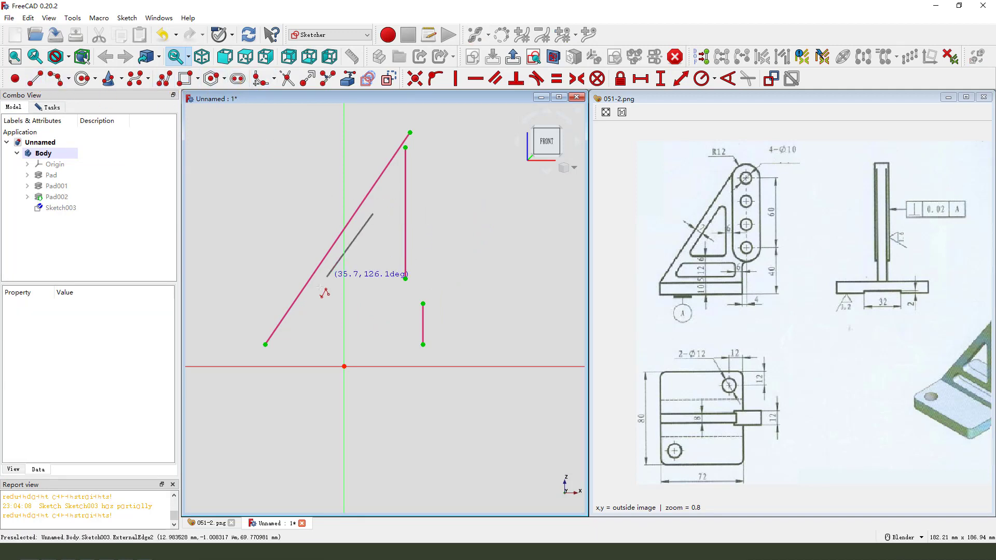
left_click(319, 289)
left_click(382, 289)
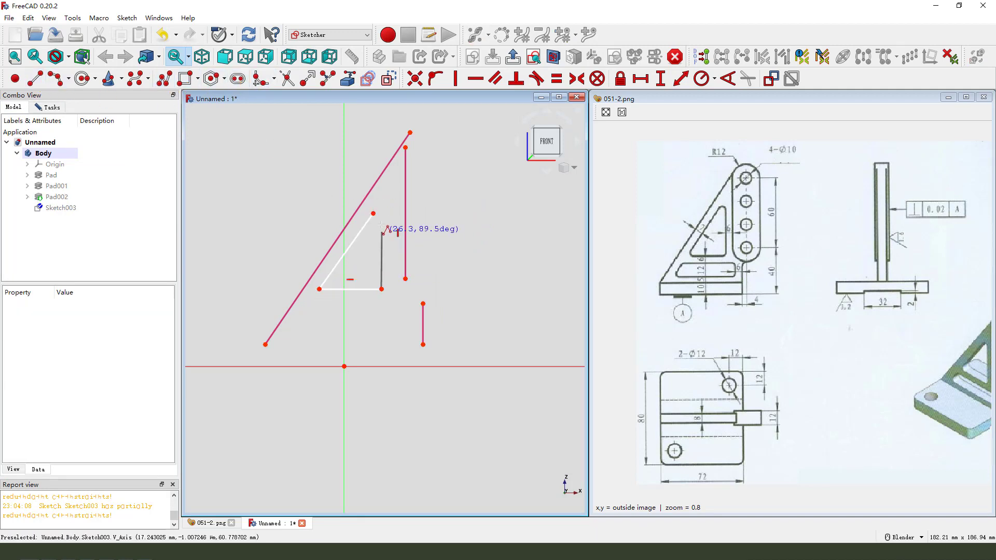
left_click(374, 213)
left_click(309, 316)
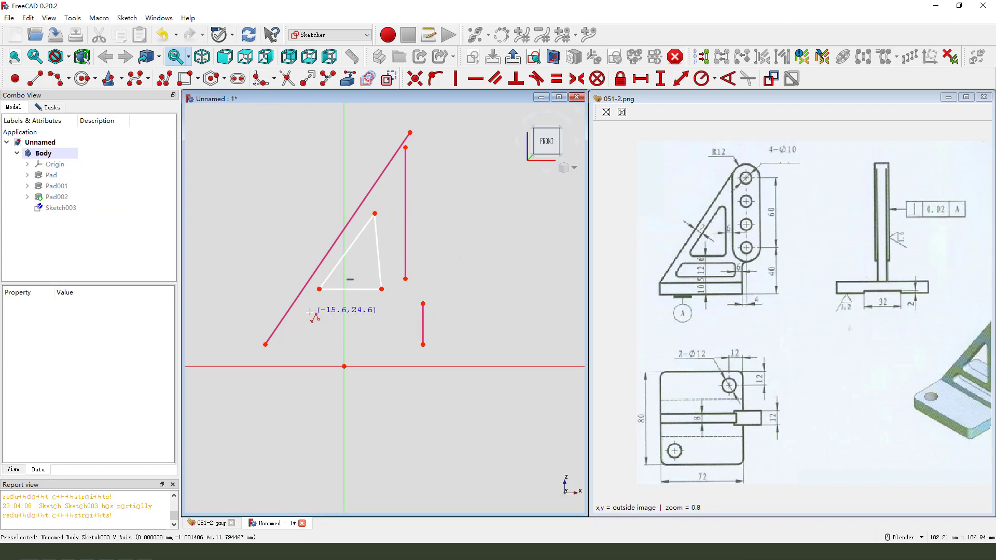
left_click(284, 344)
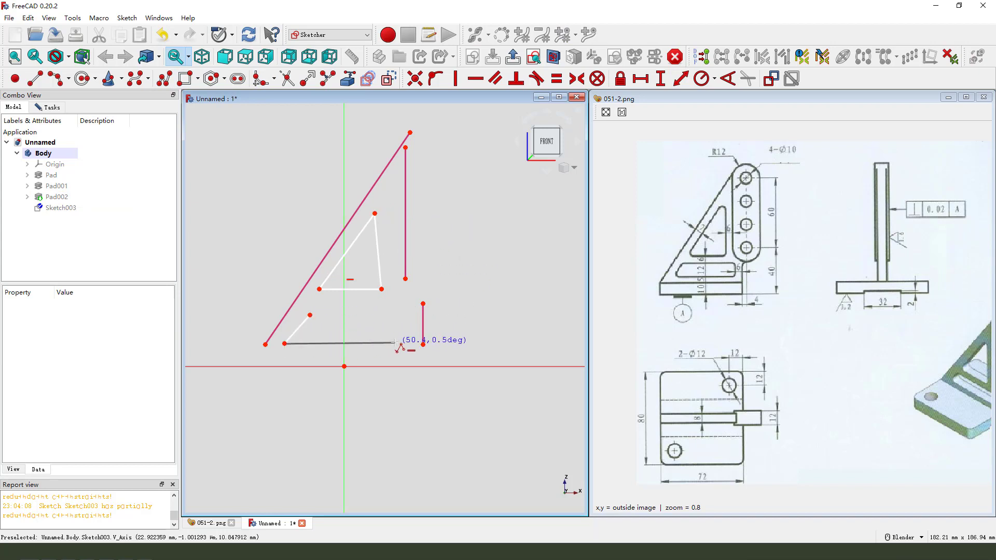
left_click(395, 344)
left_click(396, 317)
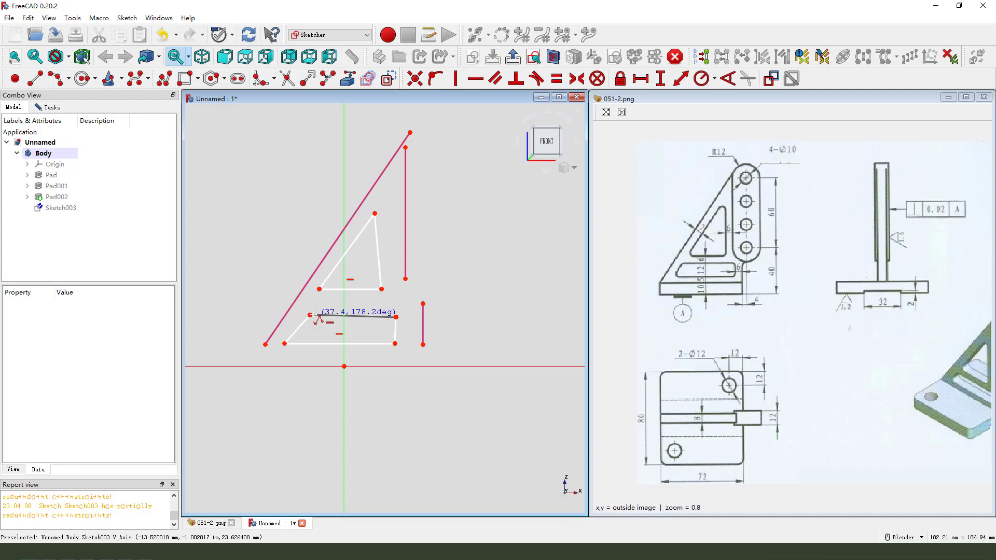
left_click(310, 315)
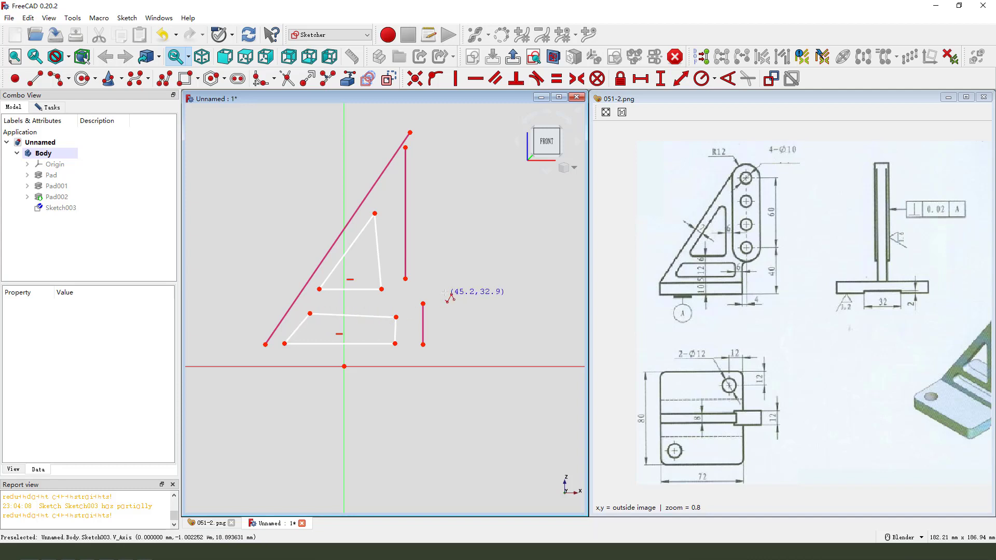
Constrain the window's top edge horizontal and the triangle's right edge vertical
left_click(385, 316)
left_click(475, 80)
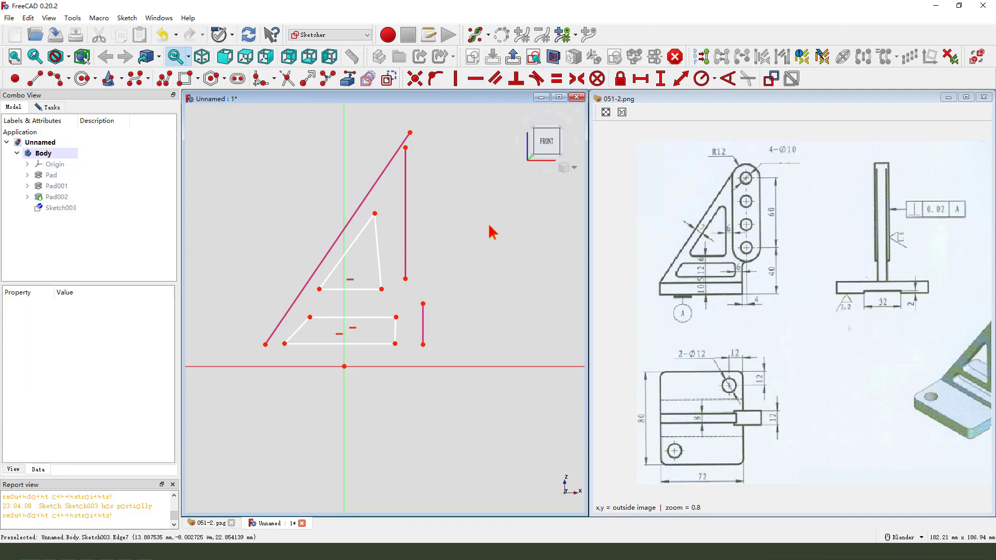
left_click(372, 247)
left_click(456, 78)
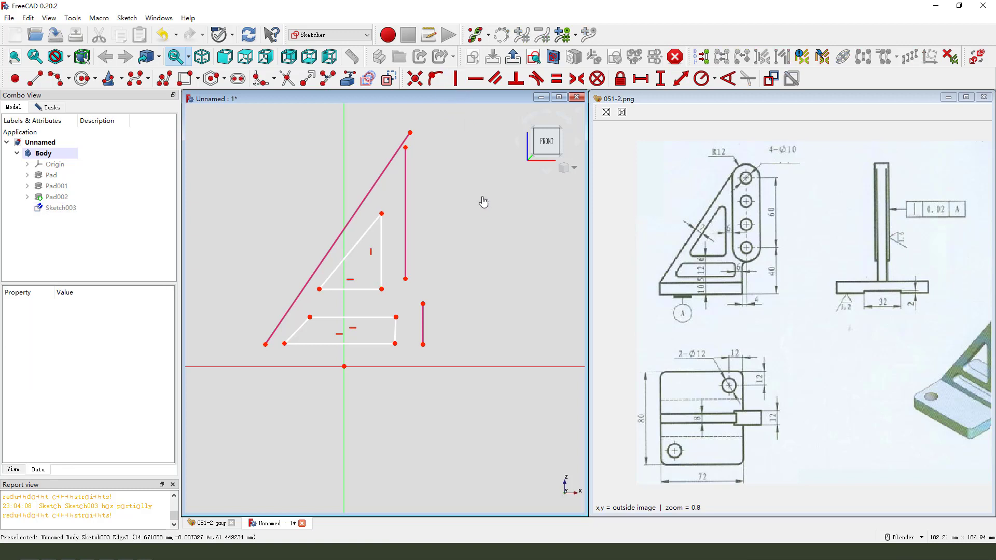
left_click(382, 214)
Place the triangle 6 mm from the rib edge's end, parallel to and 7 mm inside the outer slanted edge
left_click(406, 279)
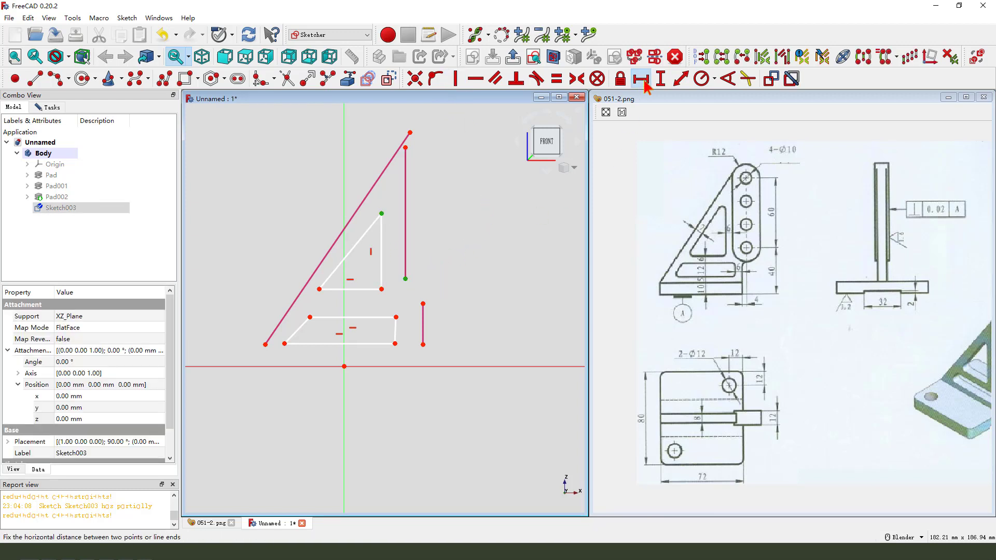
left_click(641, 79)
type("6")
key("Return")
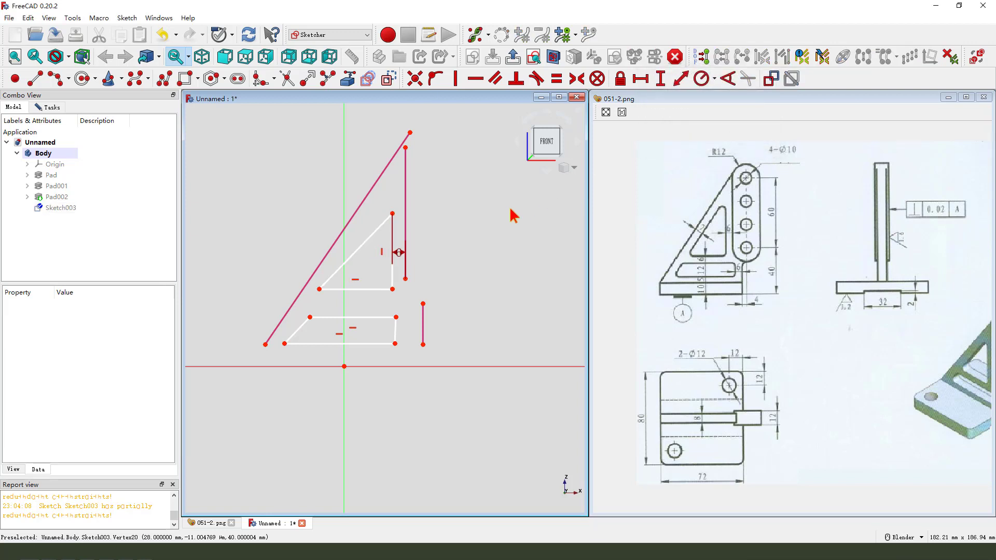
left_click(371, 236)
left_click(407, 137)
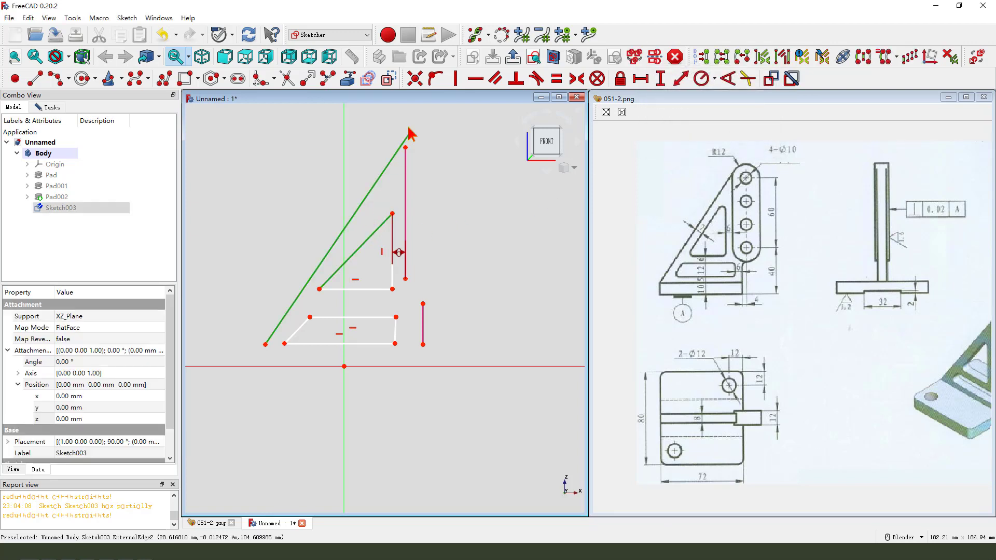
left_click(499, 81)
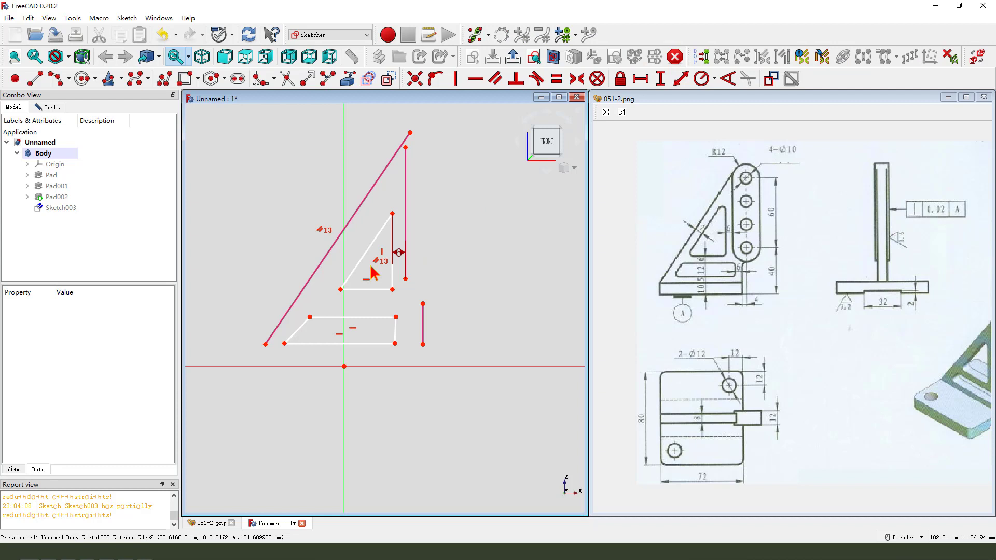
left_click(341, 289)
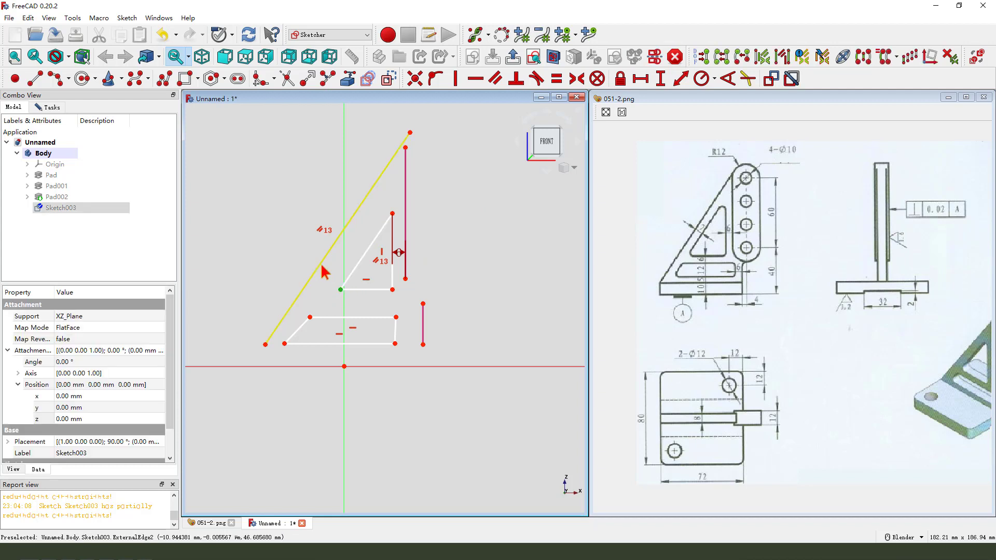
left_click(322, 267)
left_click(681, 79)
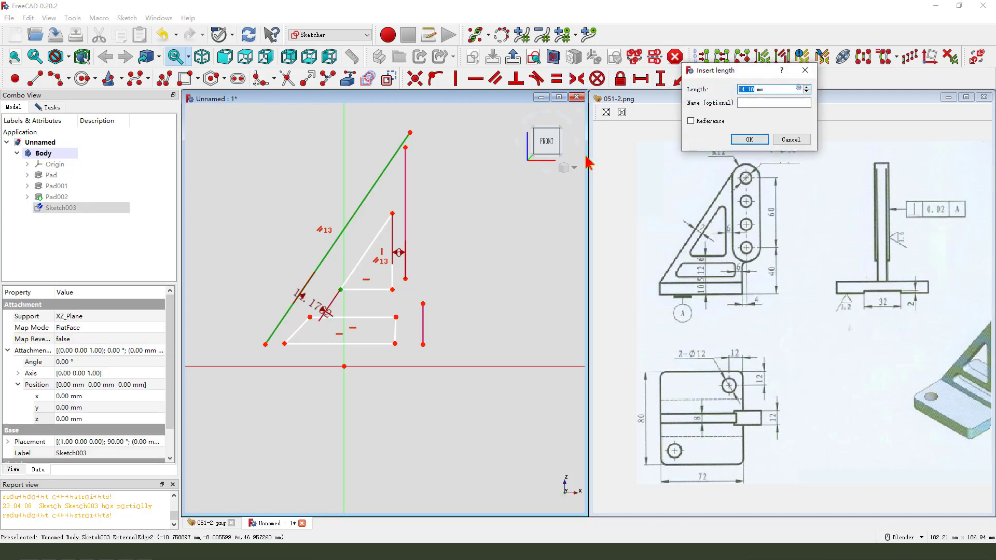
key("Return")
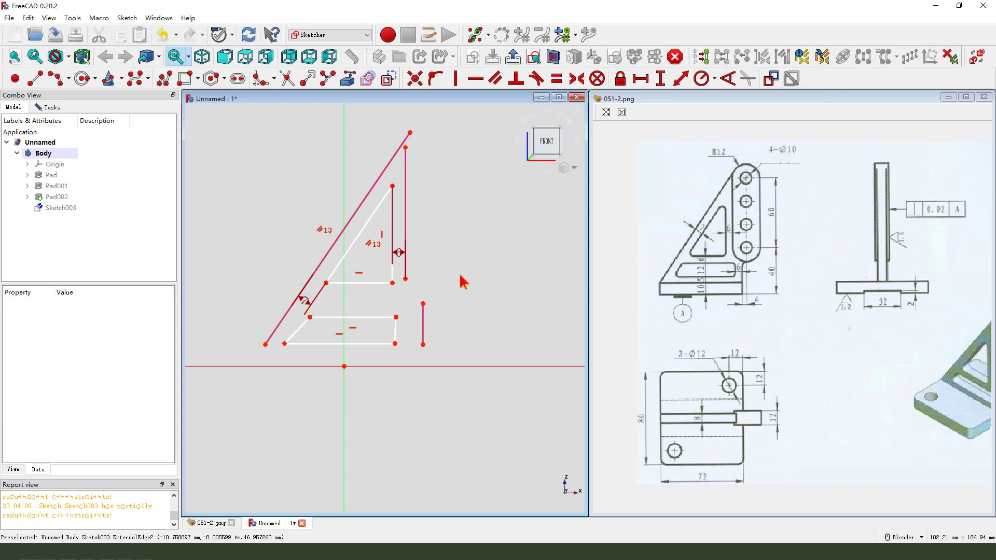
Space the window 6 mm below the triangle and 6 mm from the rib's right edge
left_click(393, 284)
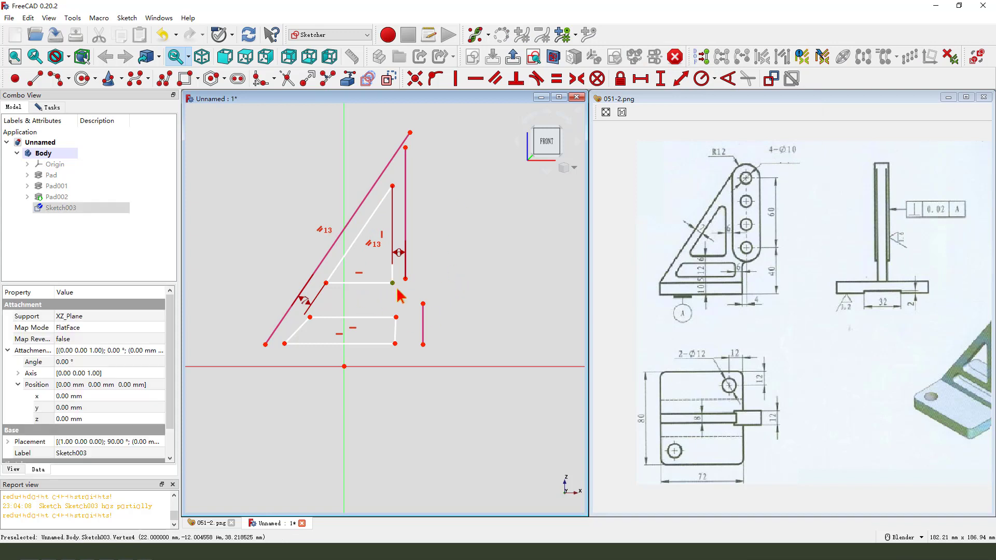
left_click(397, 317)
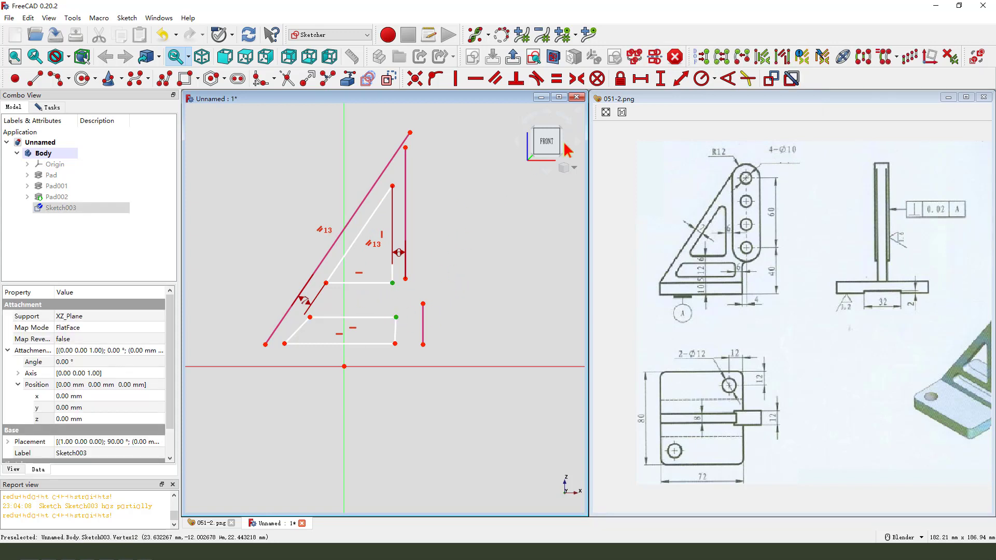
left_click(660, 78)
type("6")
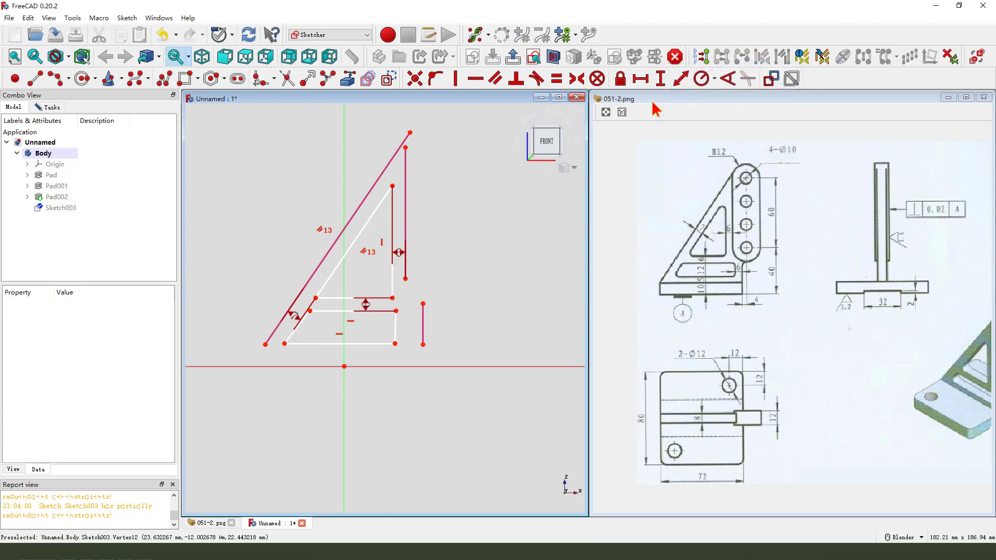
key("Return")
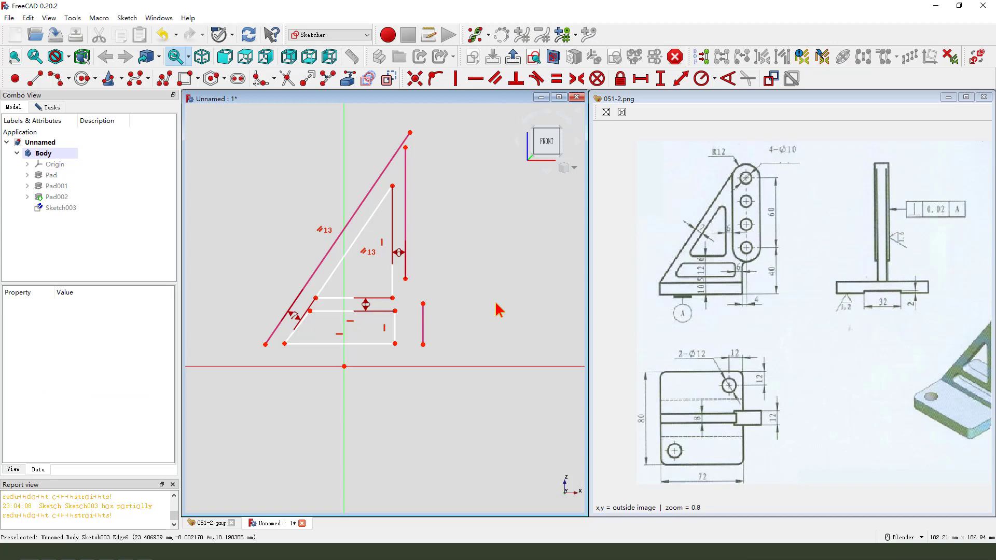
left_click(422, 345)
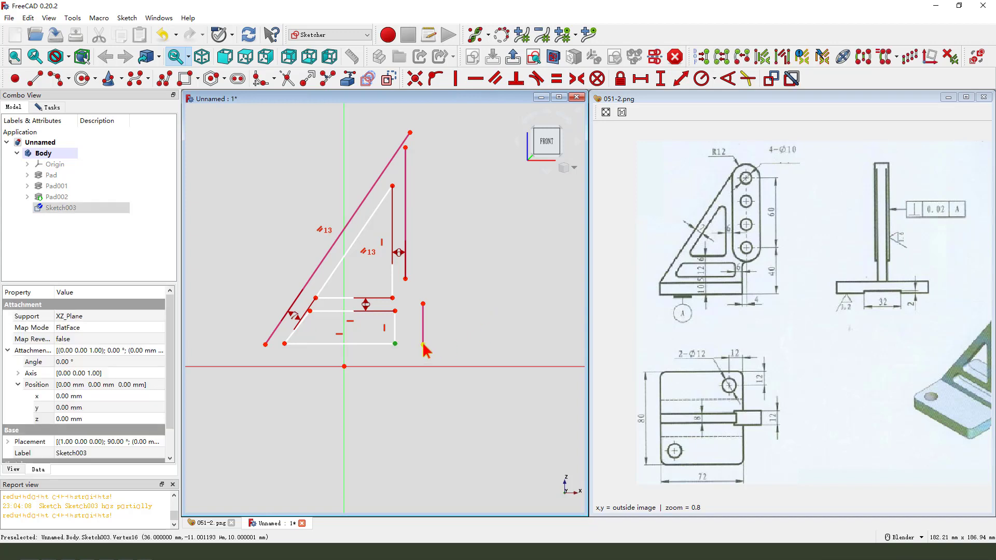
left_click(641, 78)
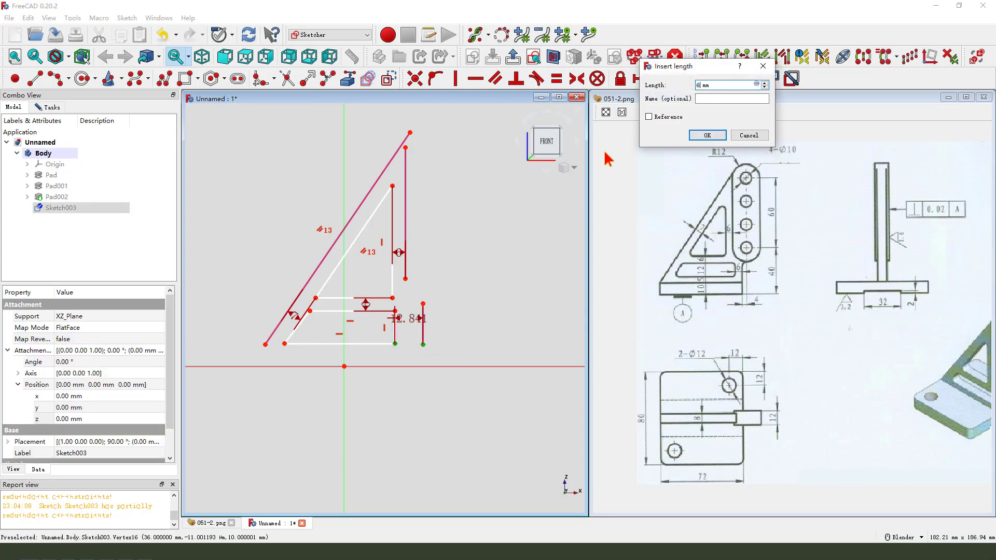
type("6")
key("Return")
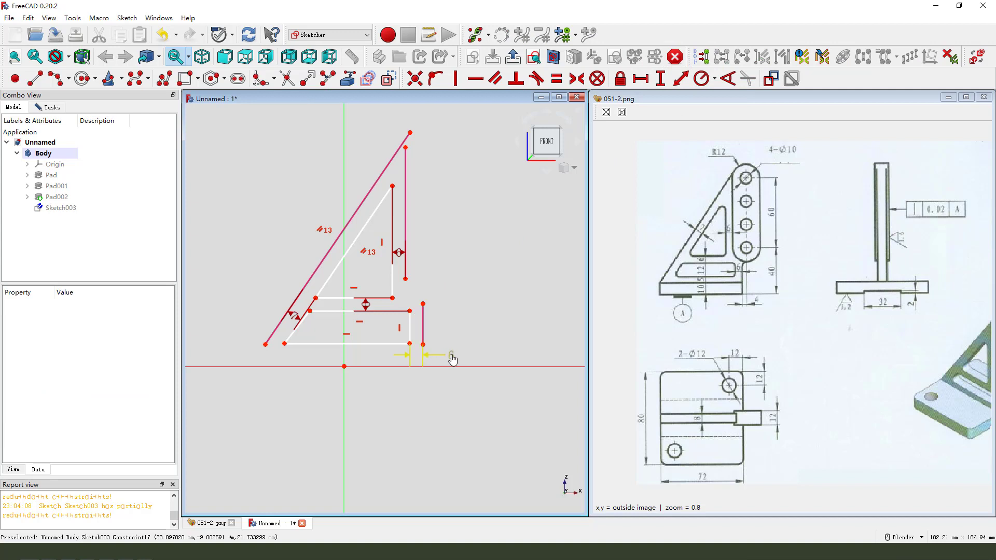
left_click_drag(365, 305, 453, 254)
left_click_drag(296, 318, 322, 261)
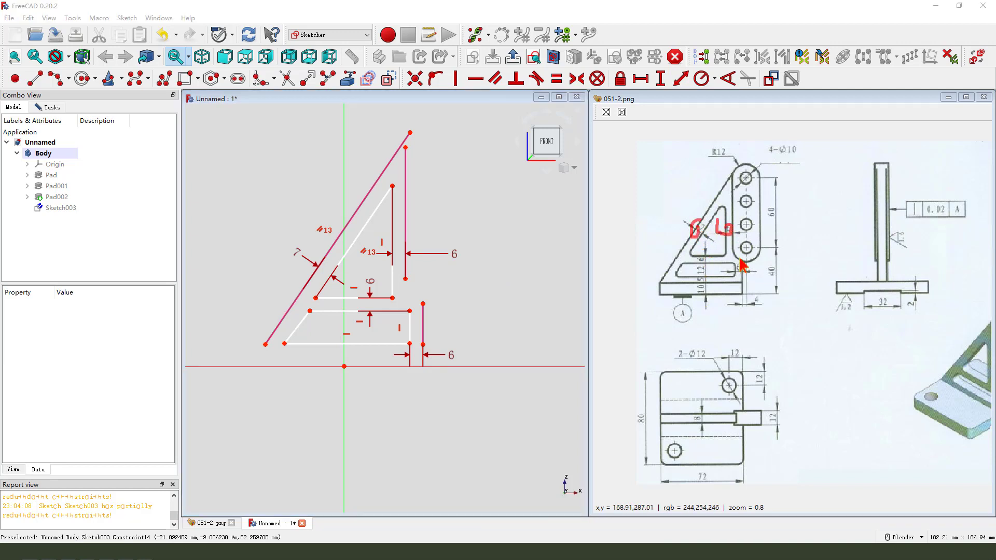
left_click_drag(741, 264, 733, 267)
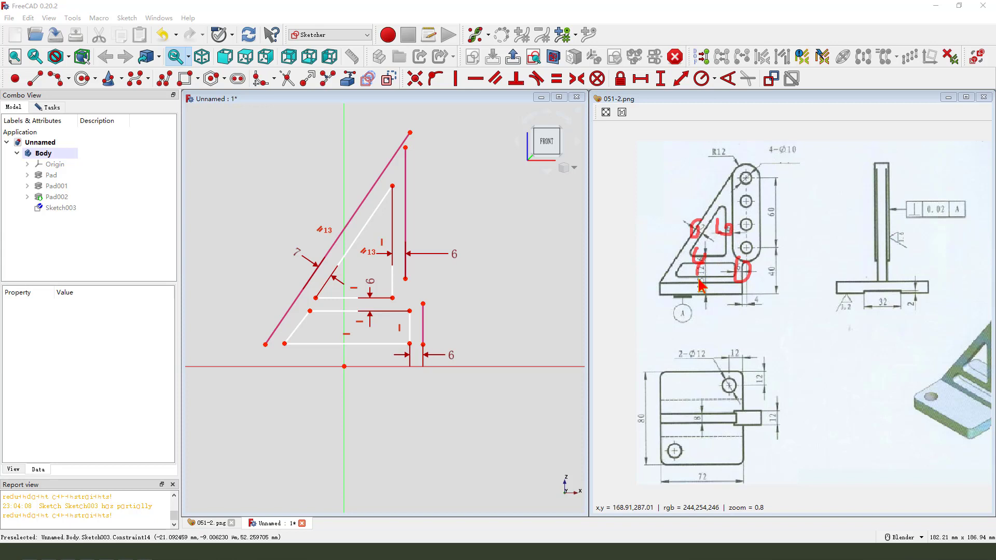
key("Escape")
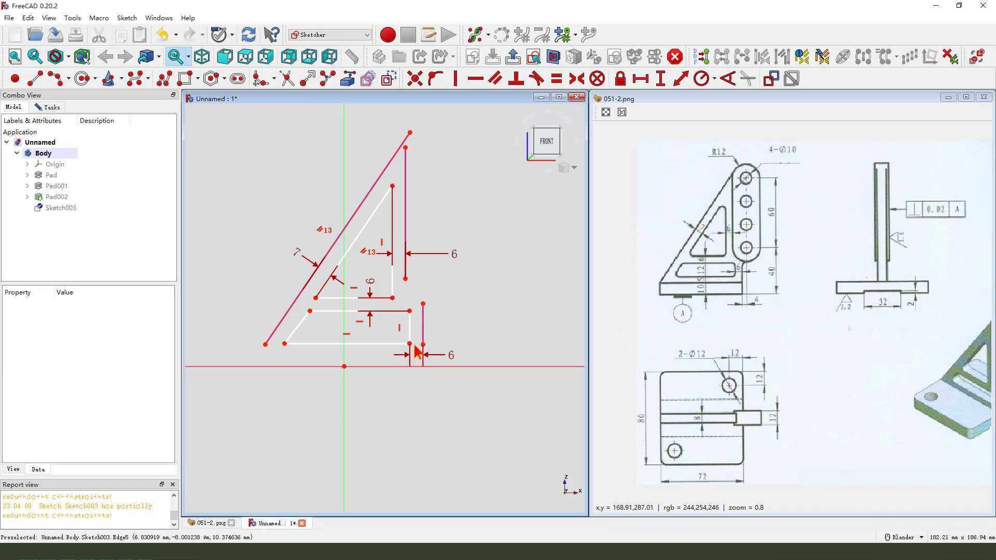
Set the window's bottom corner 5 mm above the axis and its right edge 12 mm tall
left_click(400, 354)
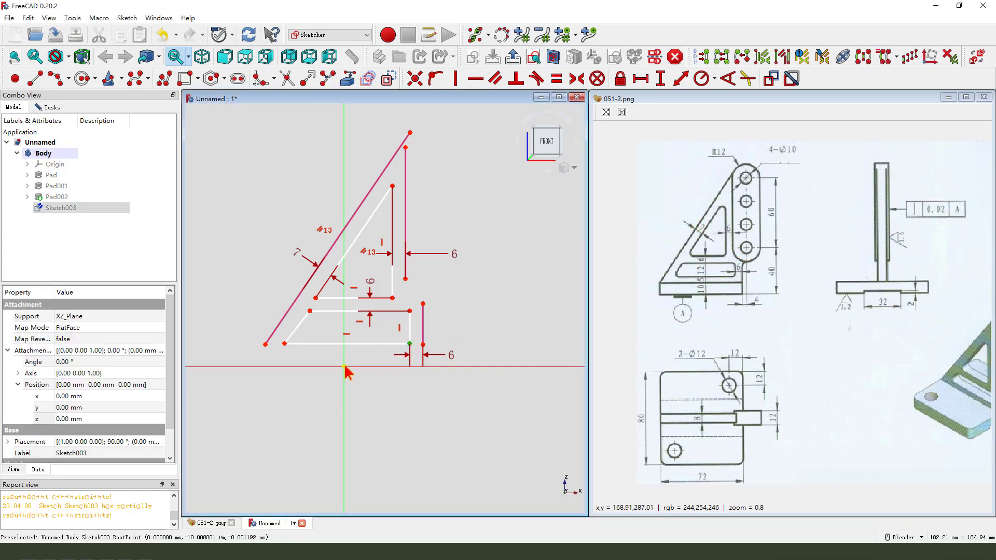
left_click(660, 78)
type("5")
key("Return")
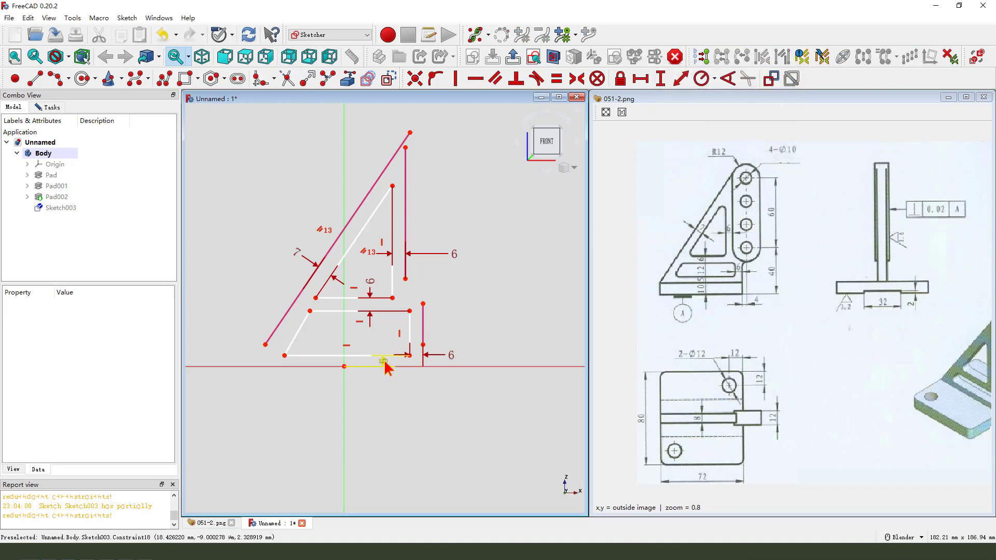
left_click_drag(384, 363, 393, 407)
left_click(409, 335)
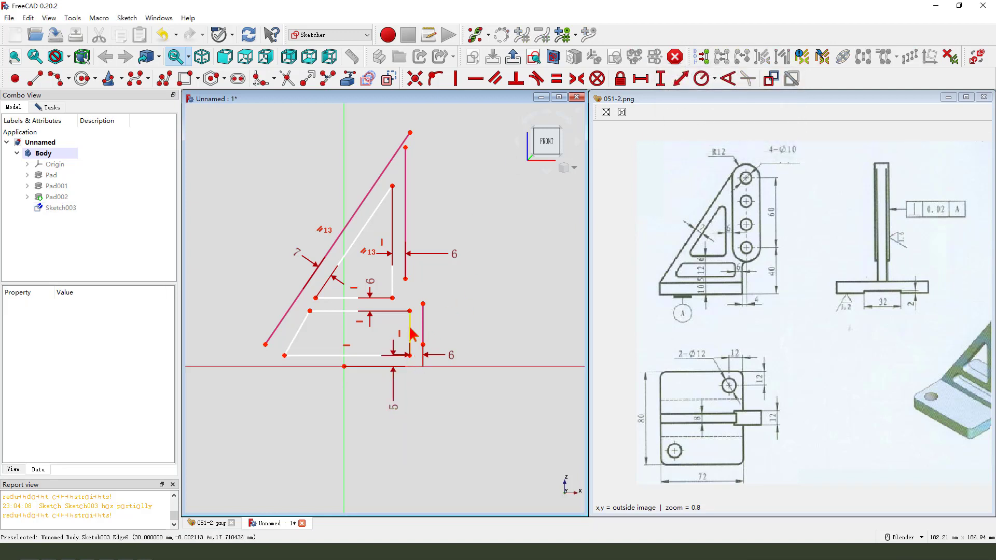
left_click(660, 78)
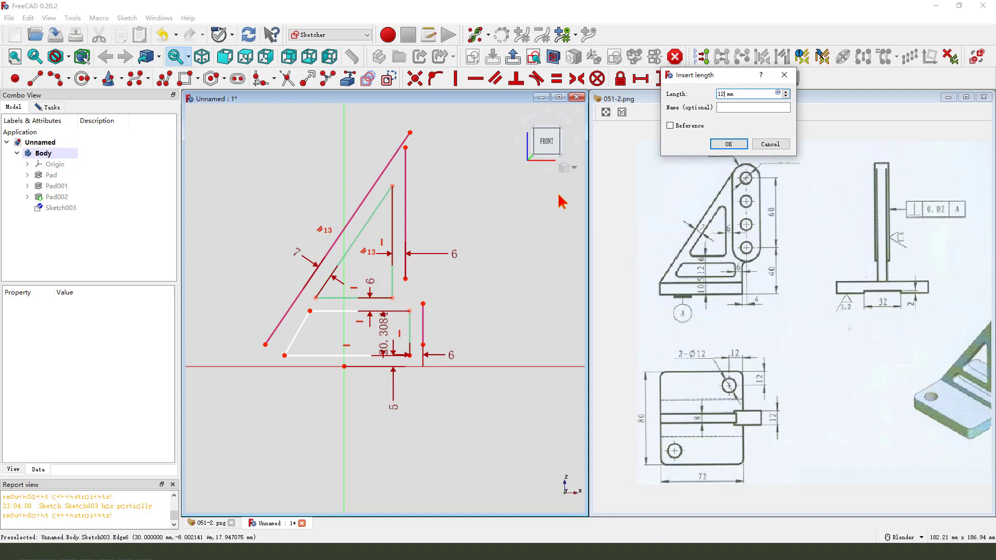
key("Return")
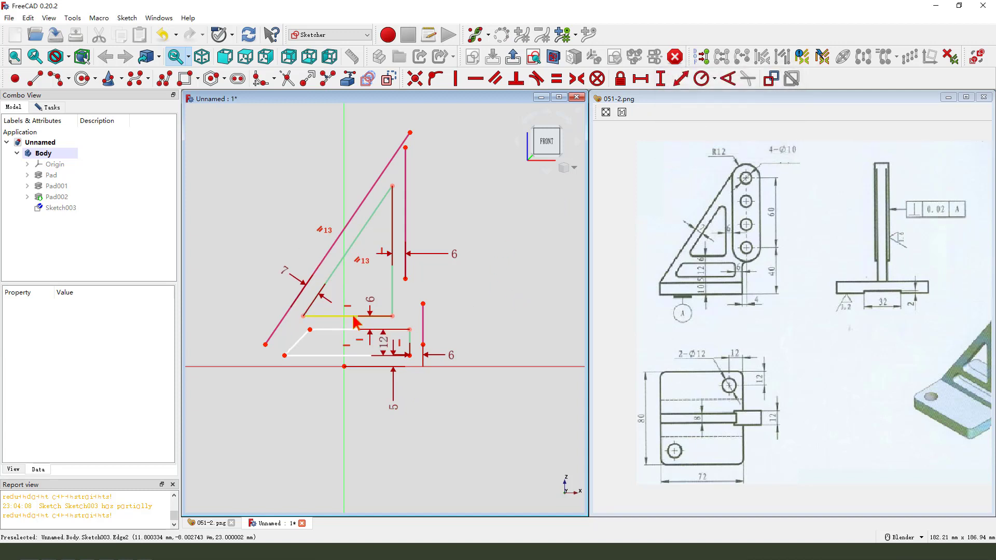
Make the window's slanted side parallel to the outer diagonal and put its upper-left corner on the inner diagonal
left_click(298, 342)
left_click(338, 239)
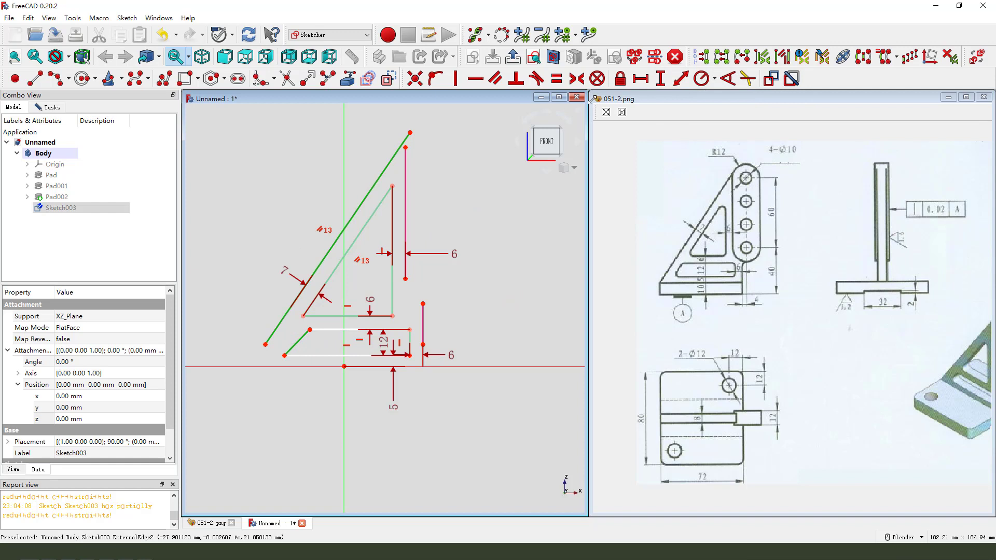
left_click(494, 81)
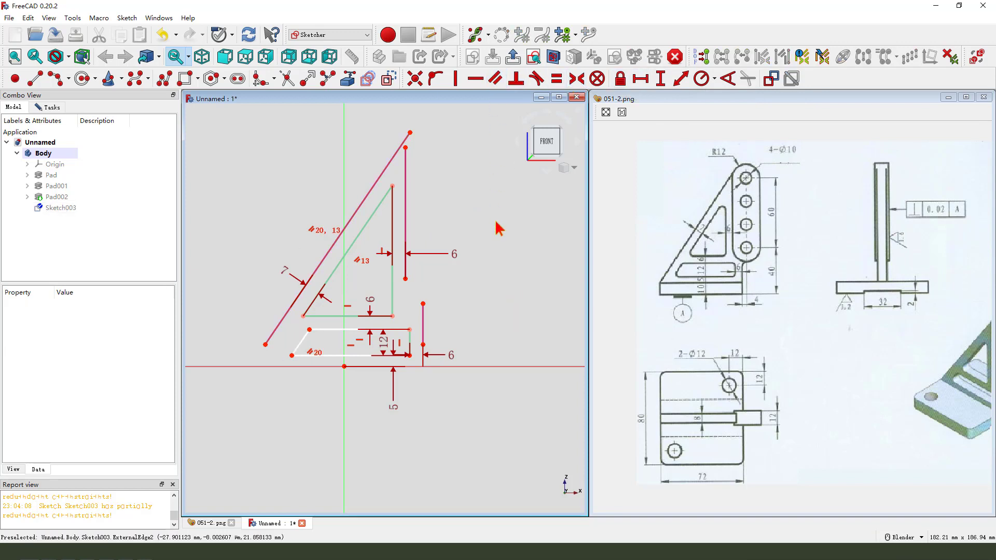
left_click(311, 331)
left_click(334, 267)
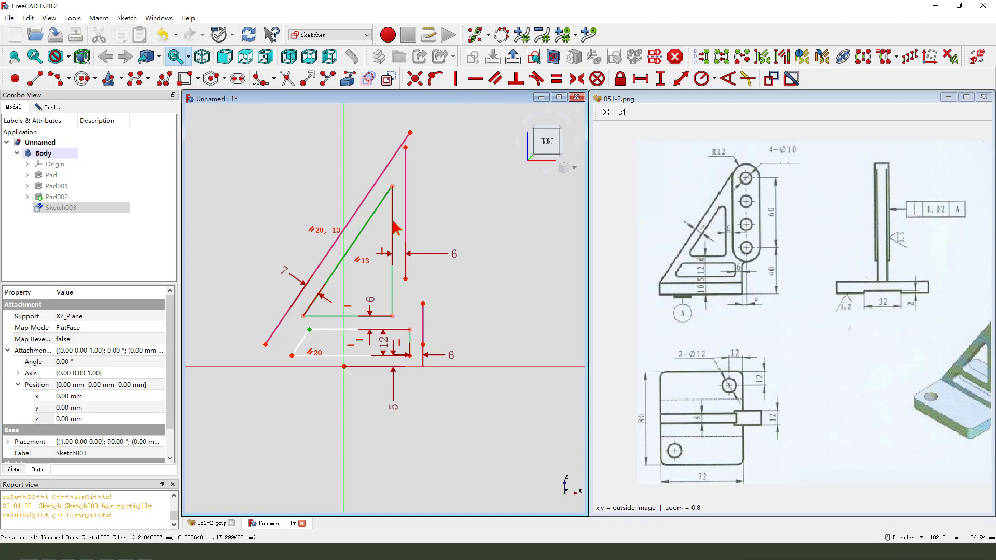
left_click(435, 78)
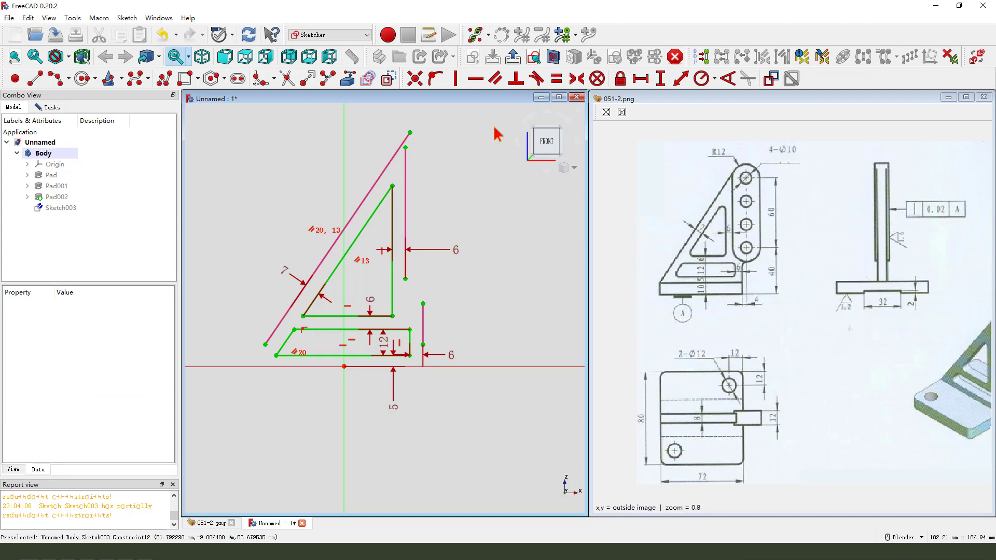
Pocket Sketch003 through all, symmetric to plane, cutting the triangular and lower windows from the rib
left_click(513, 57)
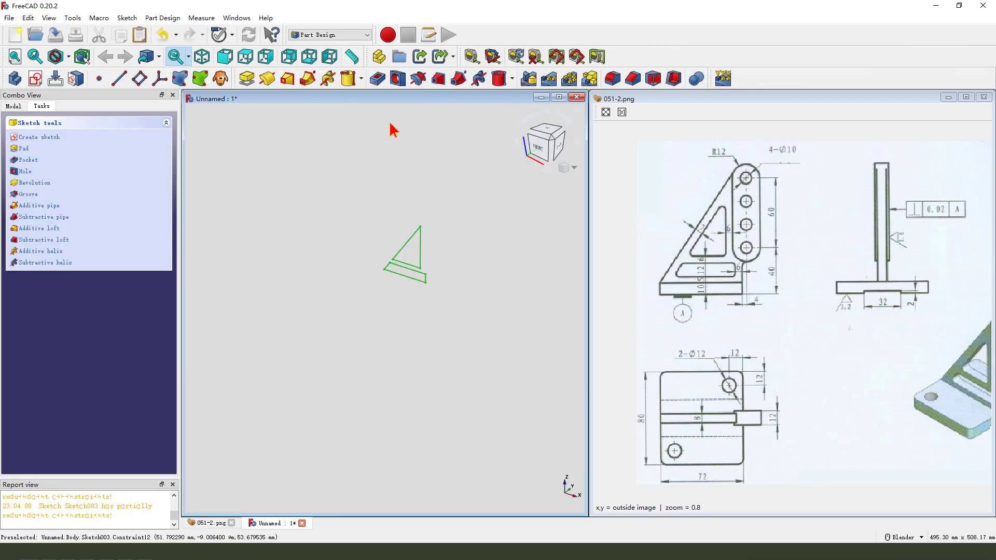
left_click(378, 79)
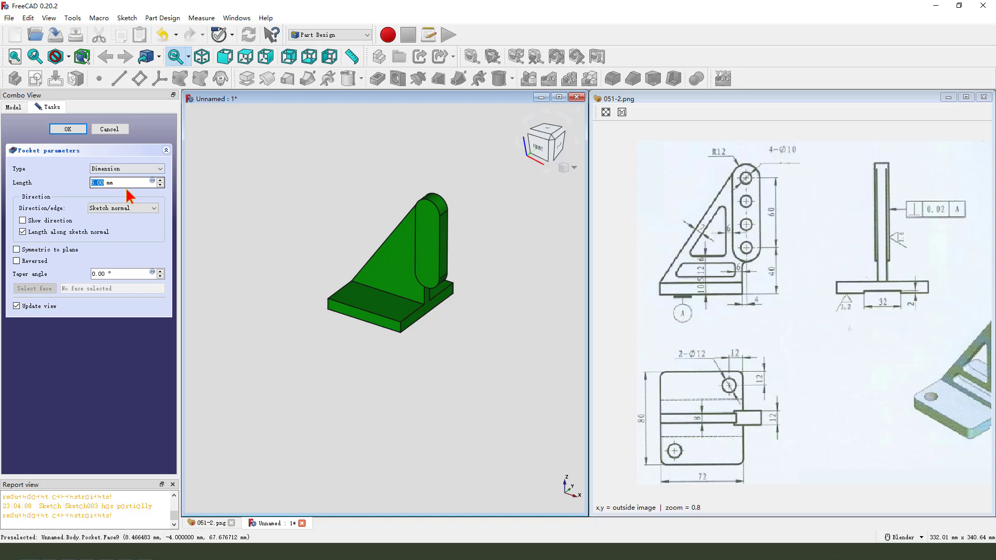
left_click(126, 169)
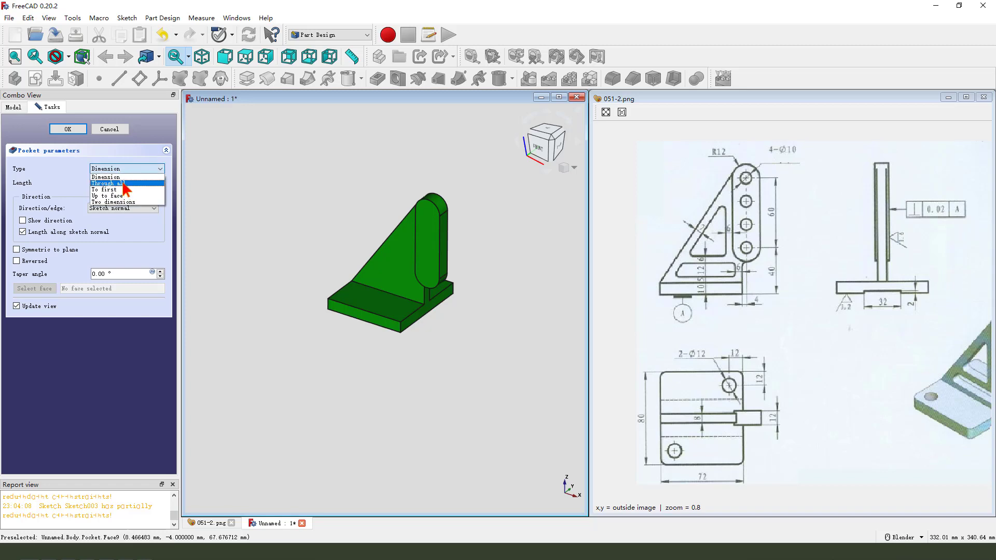
left_click(126, 183)
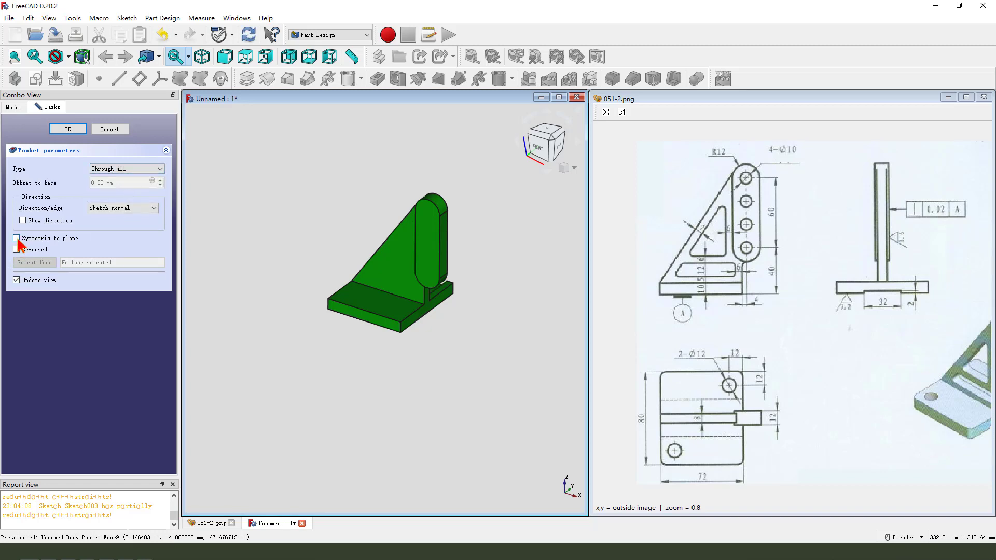
left_click(16, 239)
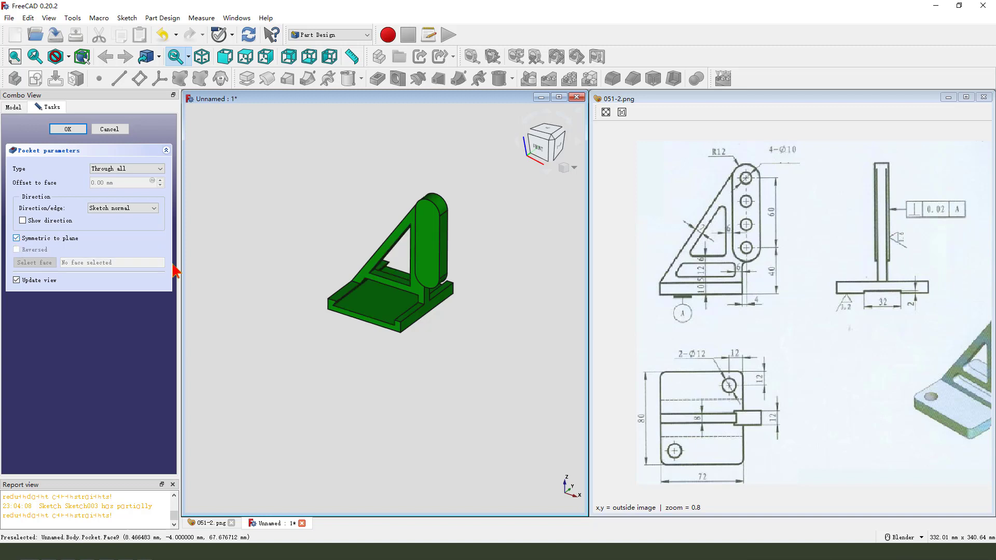
middle_click_drag(389, 287, 418, 269)
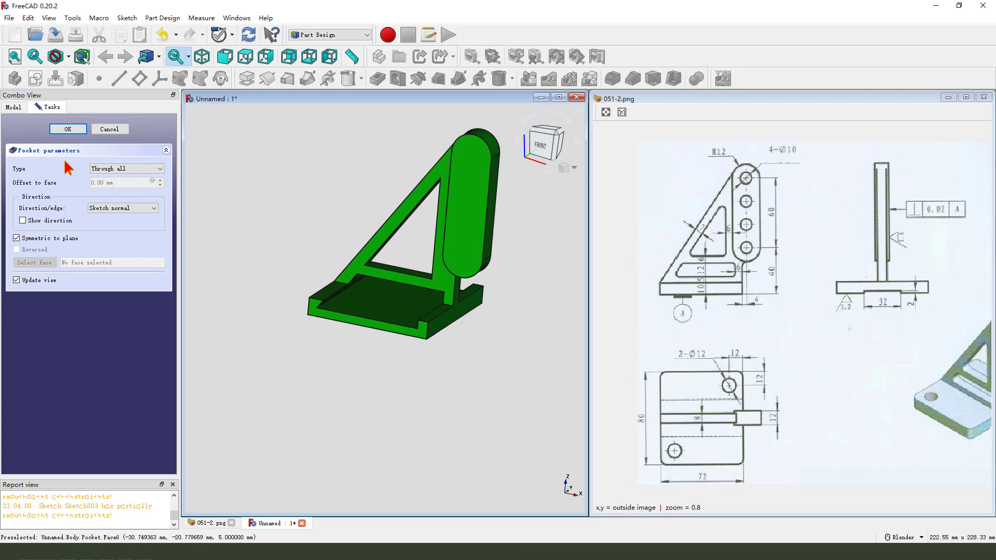
left_click(67, 129)
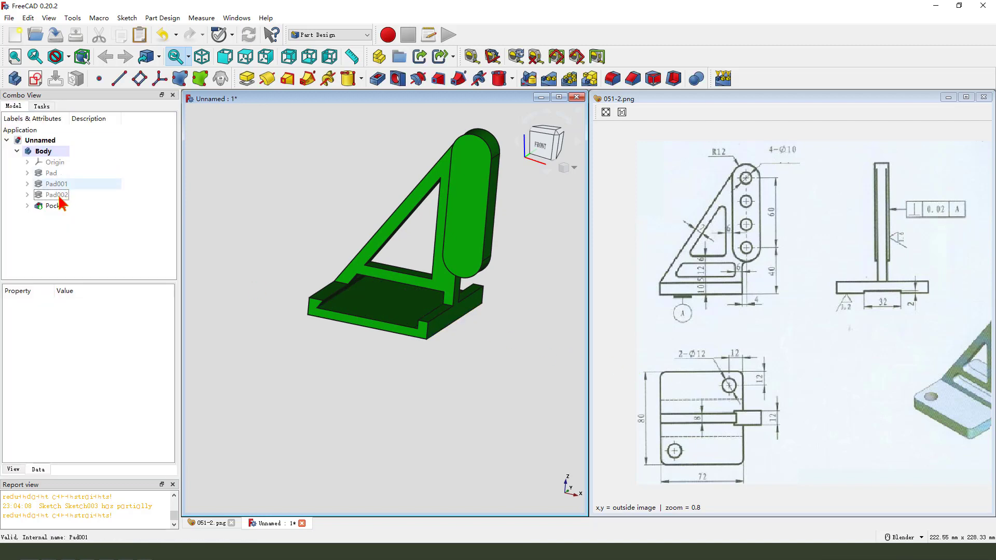
Reopen Sketch003 from under the Pocket and hide Pad002
left_click(28, 206)
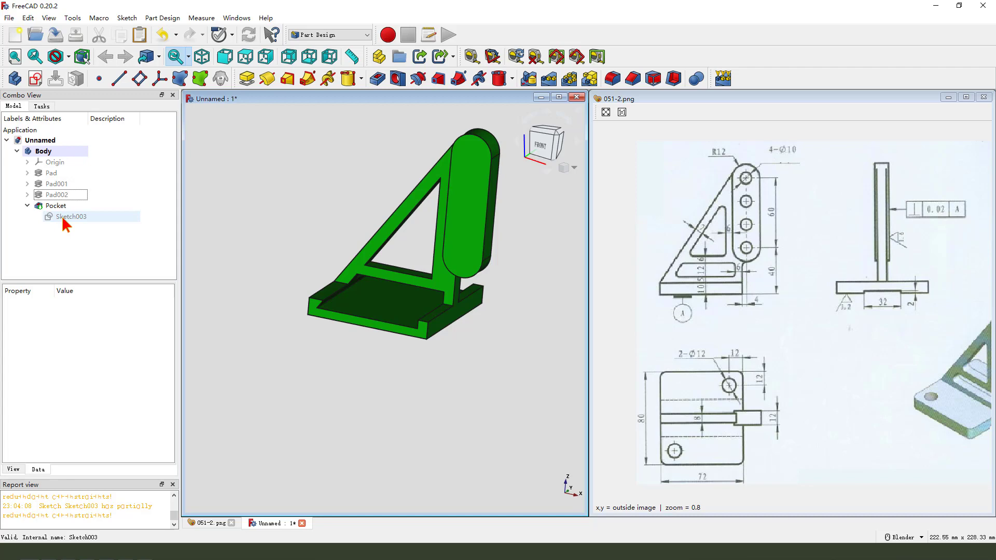
double_click(63, 217)
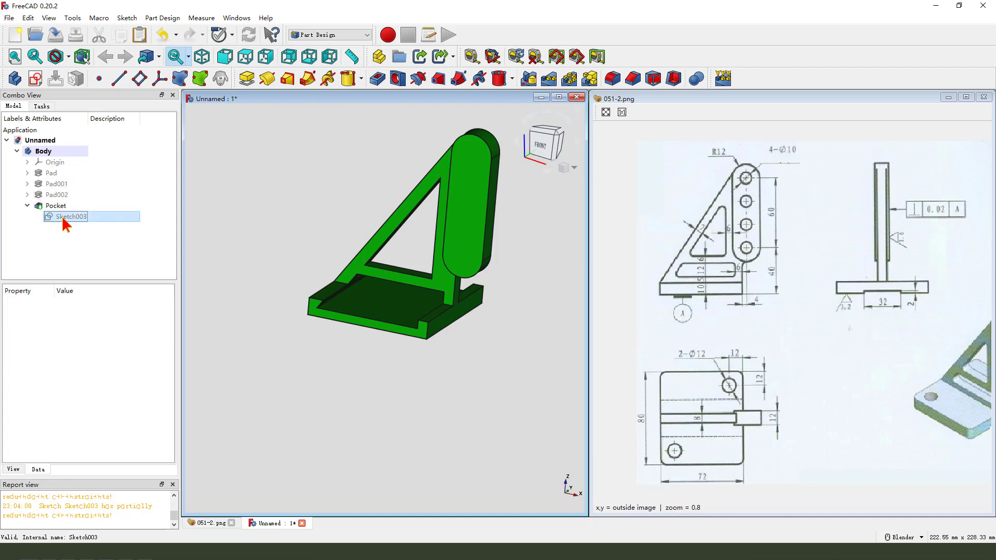
scroll(413, 351, "down", 1)
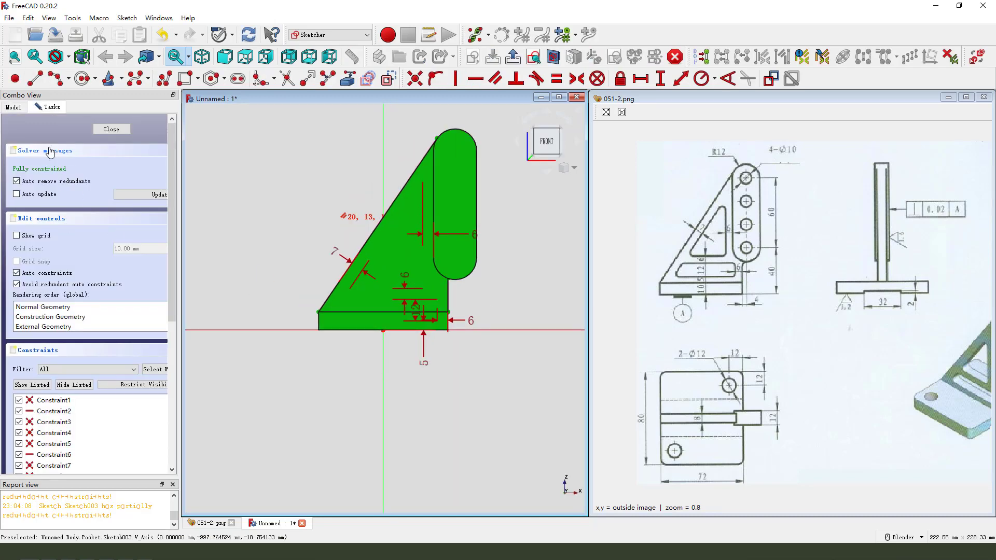
left_click(14, 107)
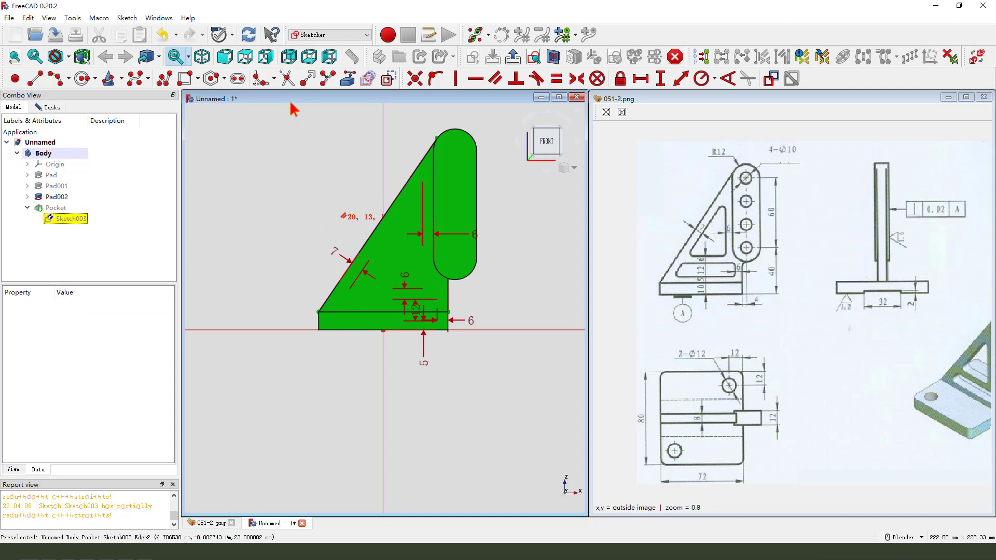
left_click(348, 79)
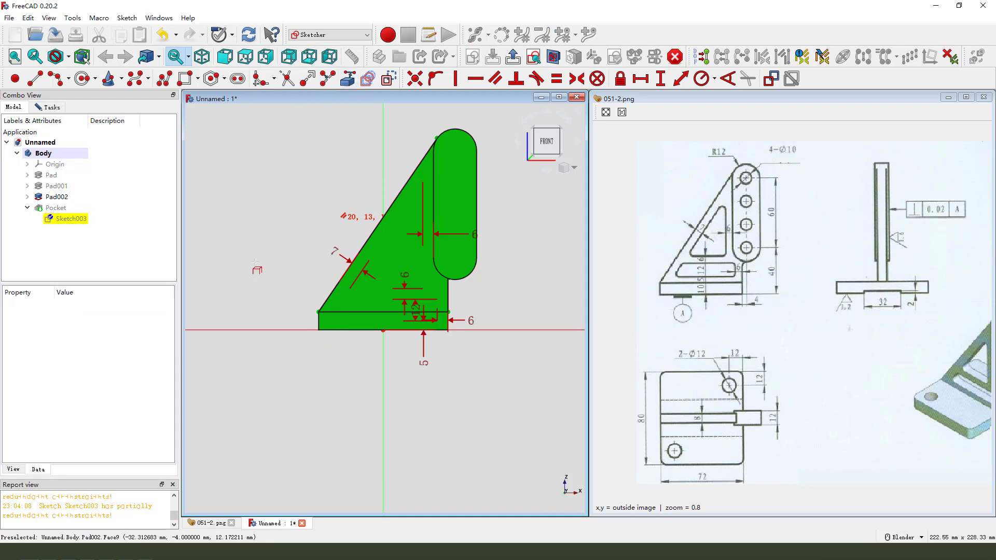
left_click(57, 197)
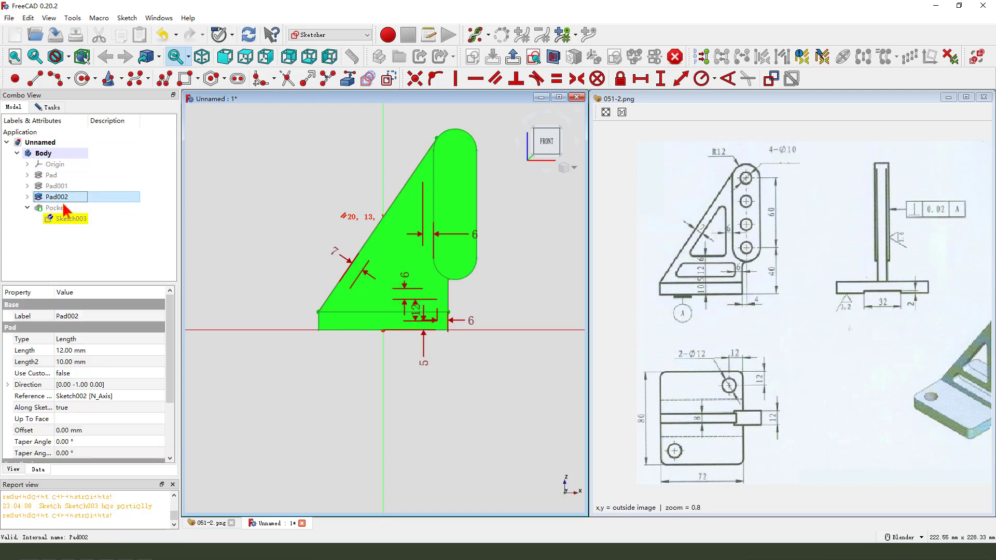
key("space")
left_click(475, 322)
scroll(436, 333, "up", 3)
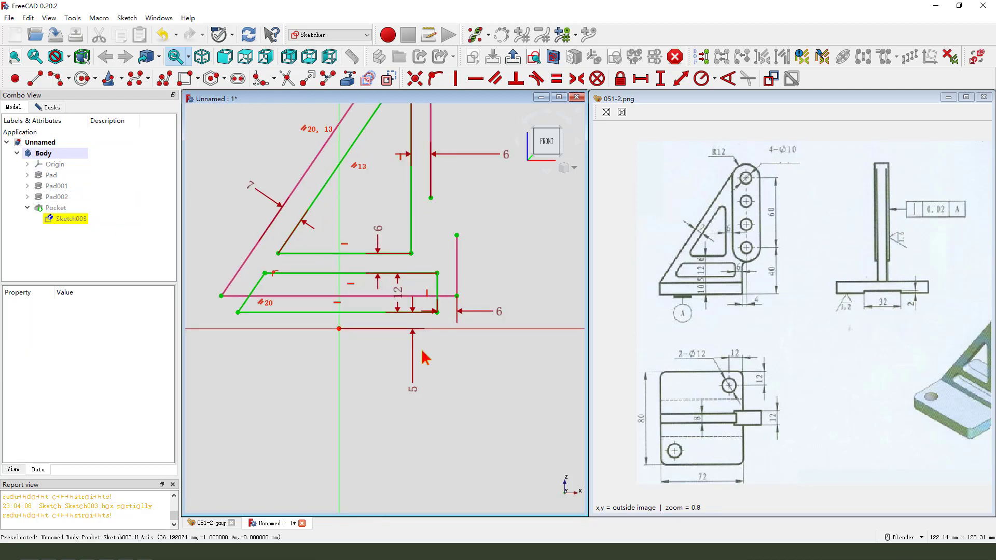
Delete the 5 mm height constraint and drag the window upward
left_click(413, 392)
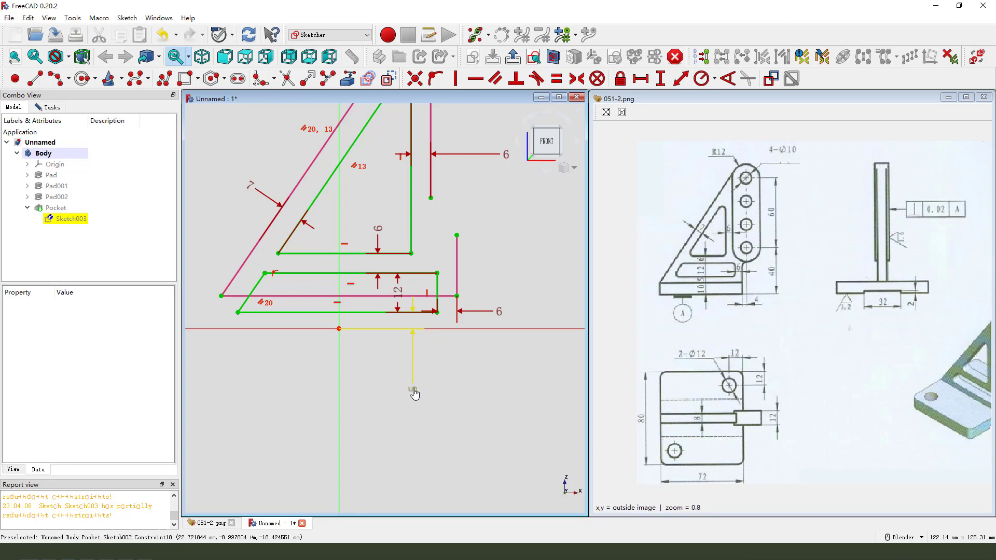
key("Delete")
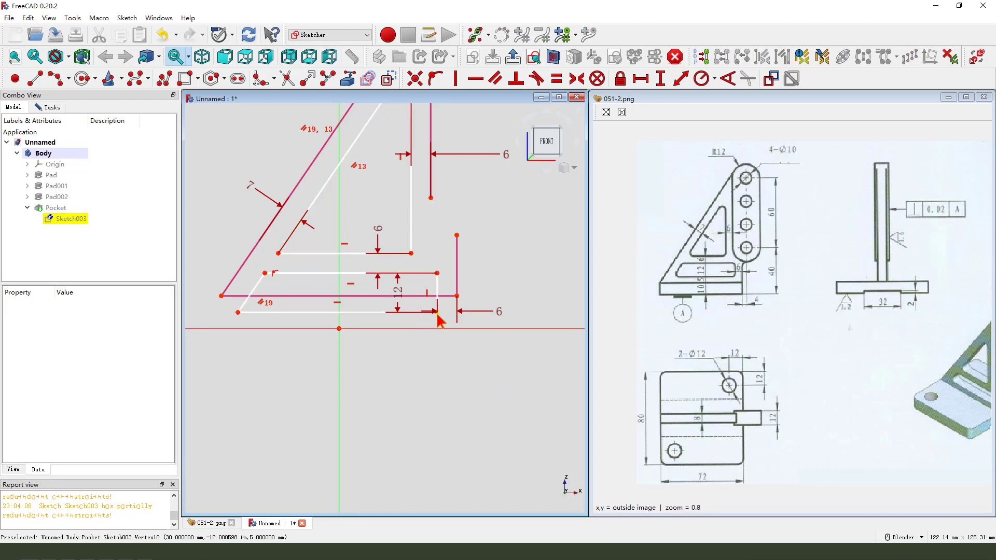
left_click_drag(438, 318, 435, 306)
scroll(435, 306, "up", 1)
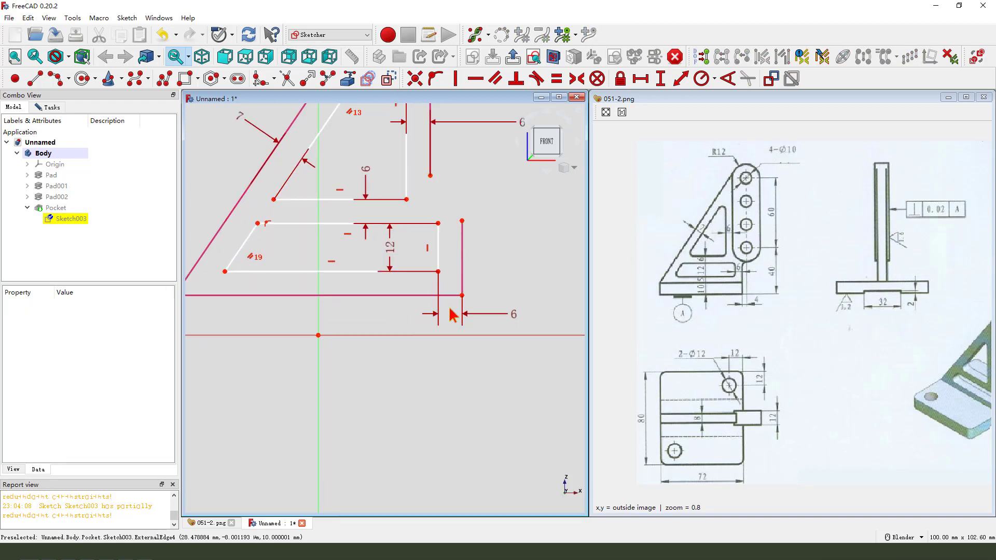
scroll(450, 313, "down", 1)
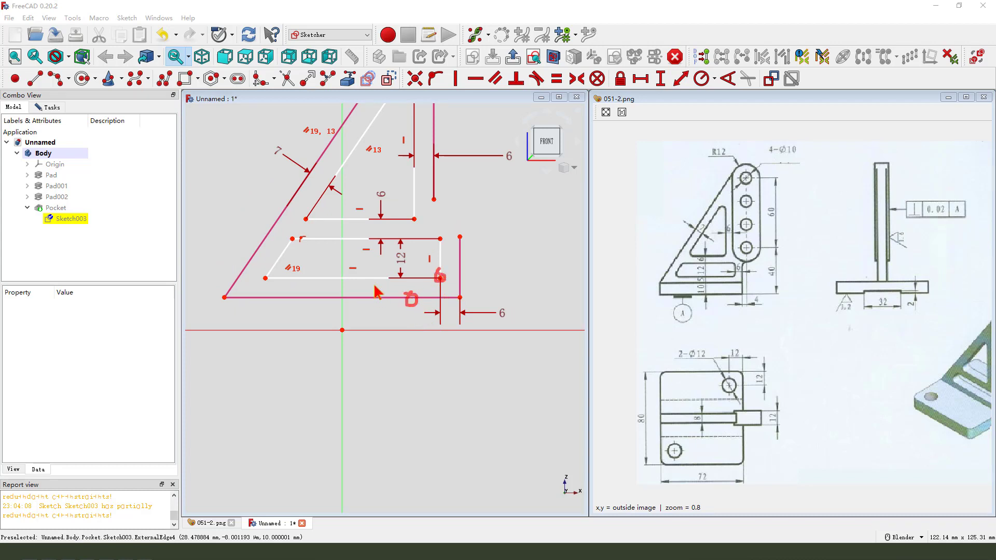
Constrain the window's lower-right corner 5 mm from the rib's bottom-right corner and close the sketch
left_click(440, 278)
left_click(460, 298)
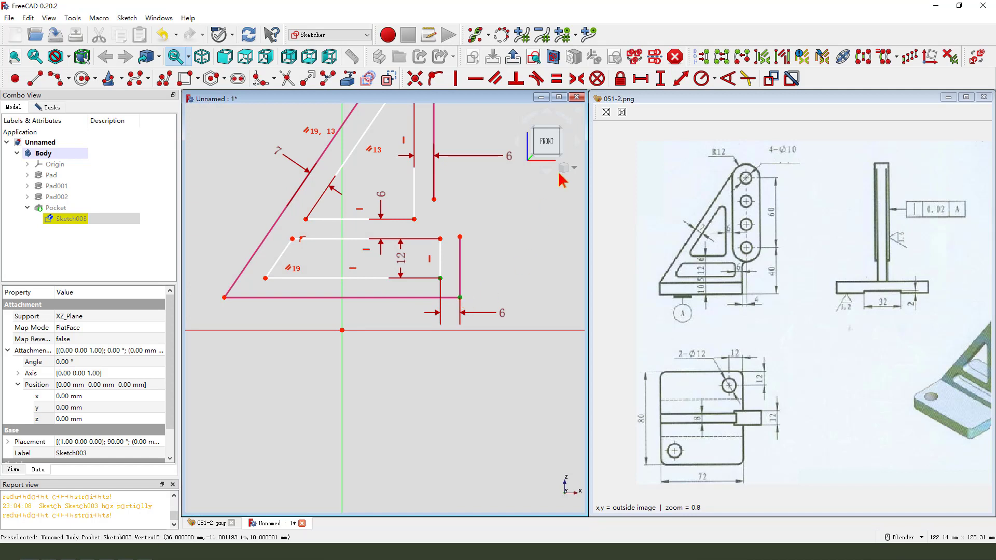
left_click(651, 82)
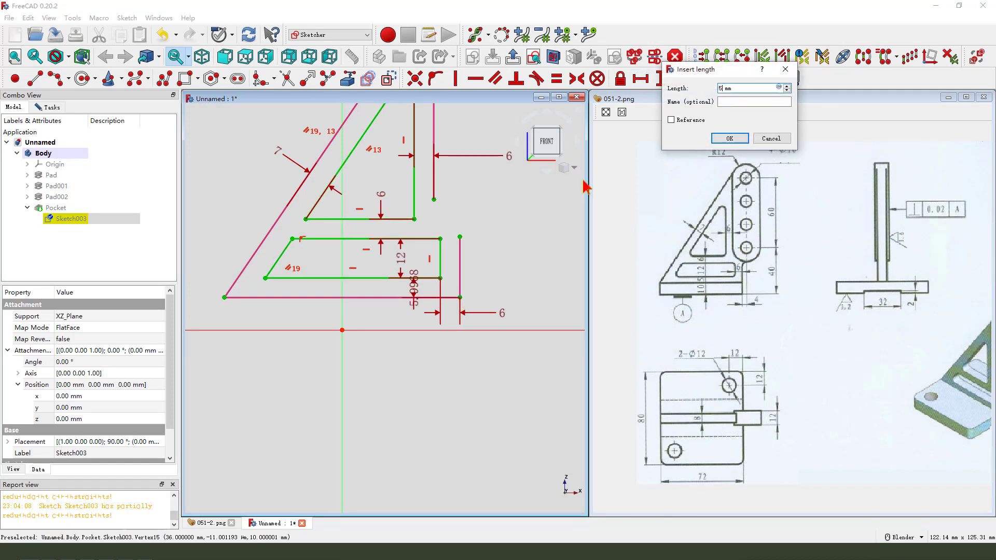
key("Return")
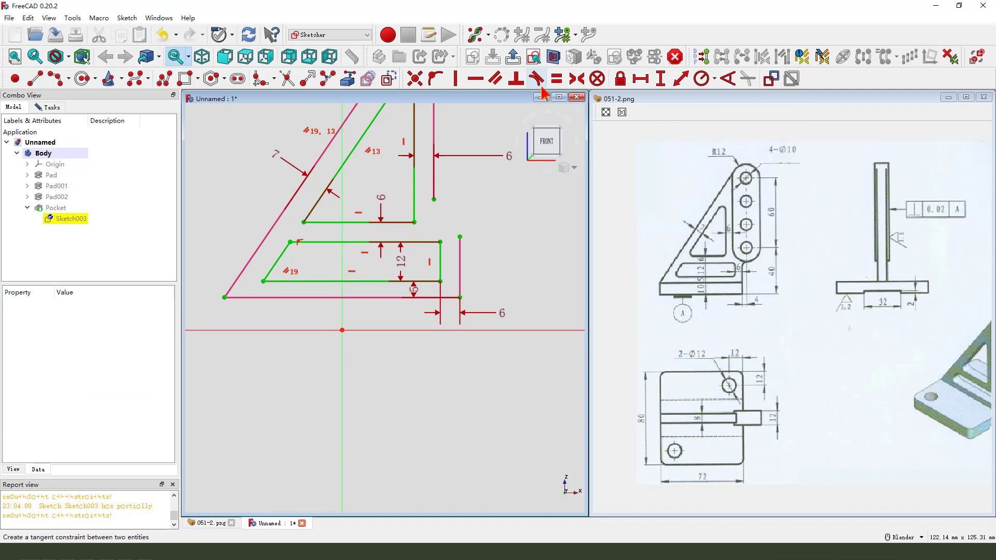
left_click(514, 58)
mouse_move(411, 304)
middle_mouse_down()
mouse_move(451, 288)
mouse_move(441, 312)
mouse_move(425, 292)
mouse_move(435, 276)
mouse_move(418, 267)
middle_mouse_up()
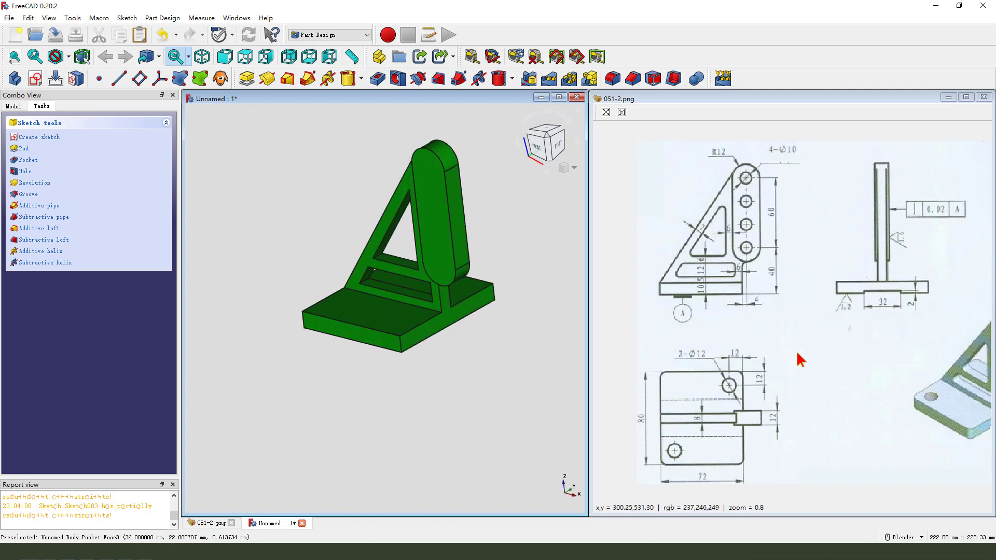
Rotate the view to inspect the finished bracket and cancel the active selection
mouse_move(911, 284)
left_mouse_down()
mouse_move(867, 297)
mouse_move(912, 303)
mouse_move(892, 304)
mouse_move(867, 346)
mouse_move(879, 327)
left_mouse_up()
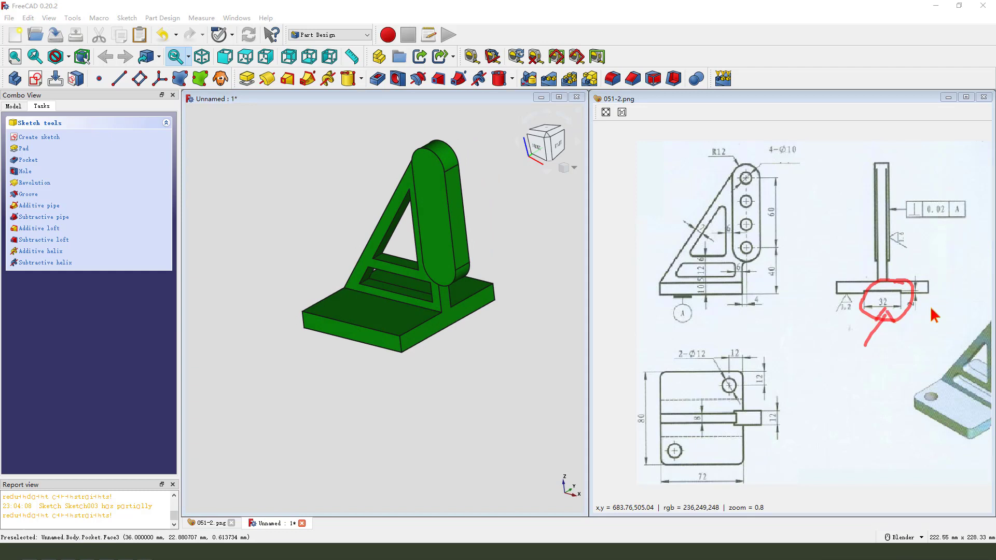
key("Escape")
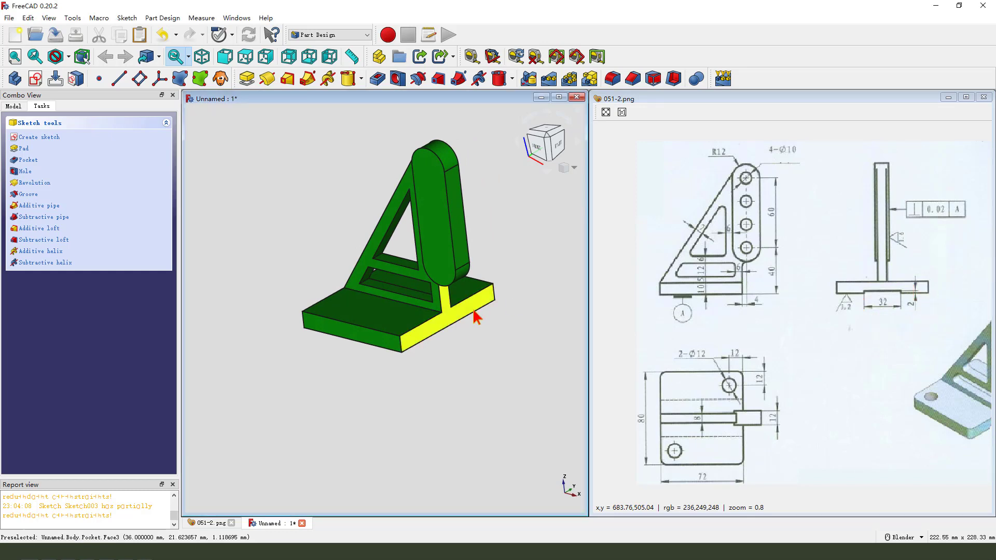
Start a new sketch on the XY plane and draw a rectangle
left_click(35, 78)
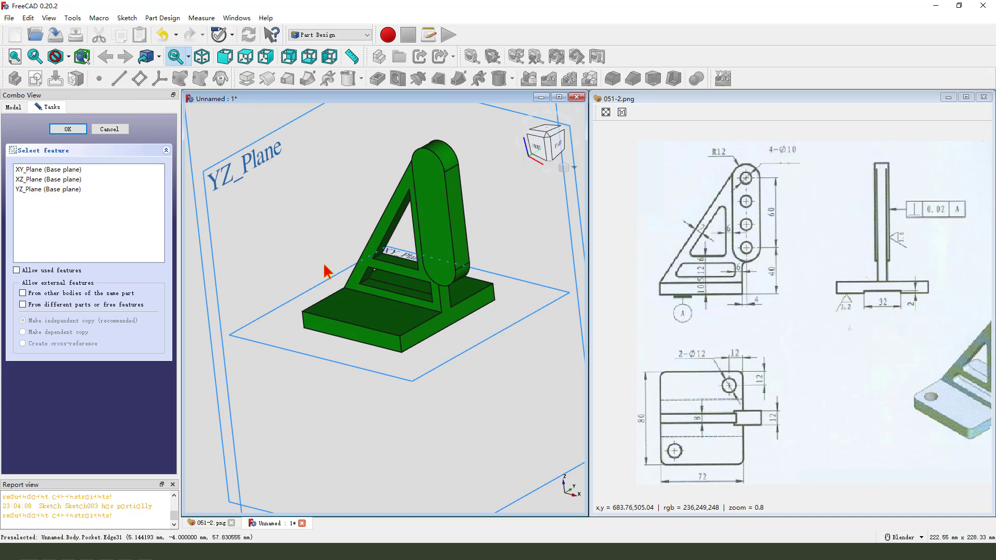
scroll(319, 271, "down", 3)
middle_click_drag(318, 274, 334, 284)
left_click(351, 255)
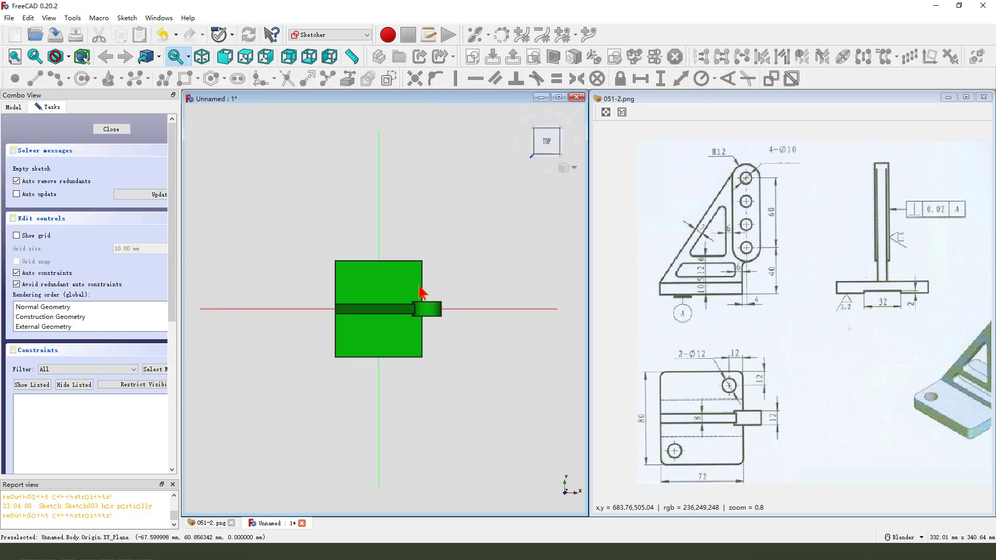
left_click(185, 78)
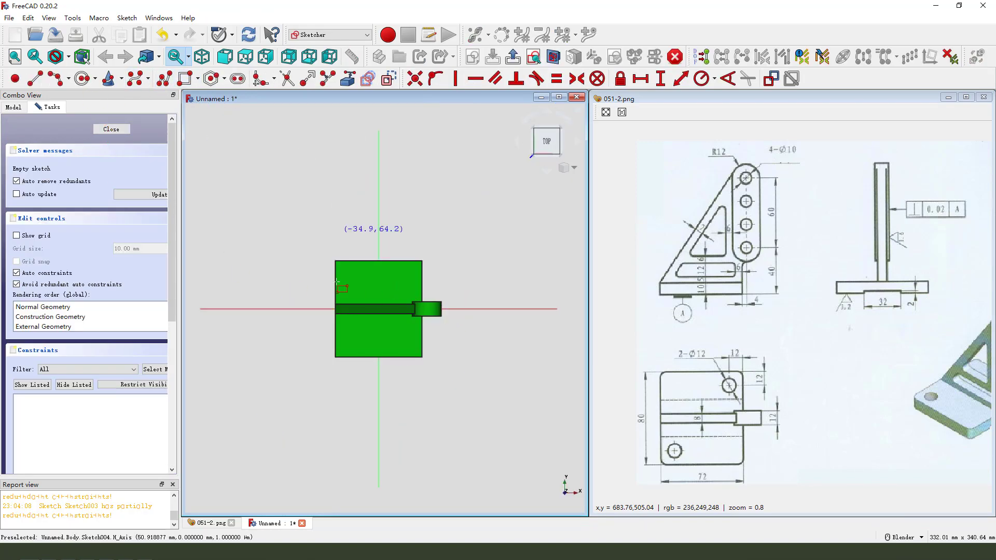
left_click(287, 277)
left_click(492, 338)
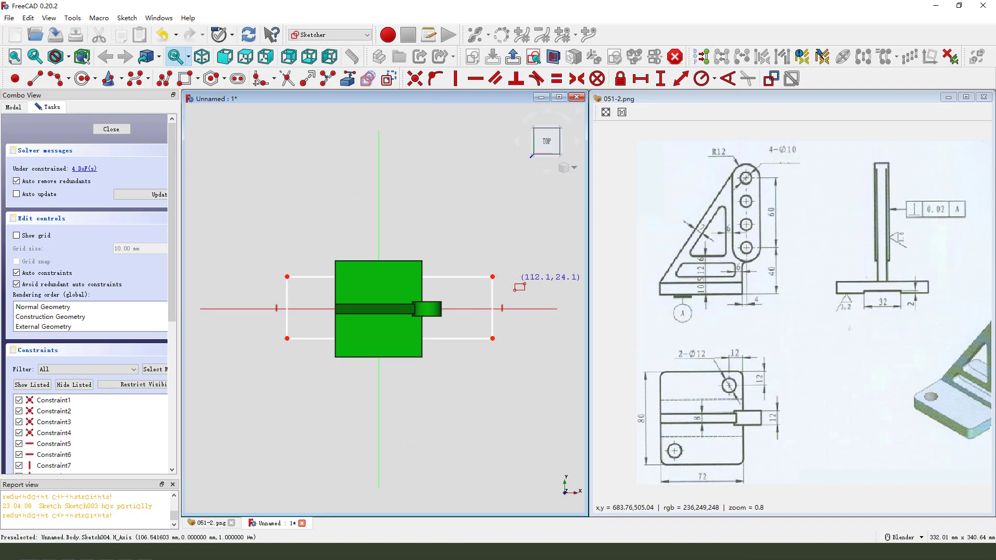
Hide the Pocket feature and make the rectangle symmetric about the sketch origin
left_click(16, 107)
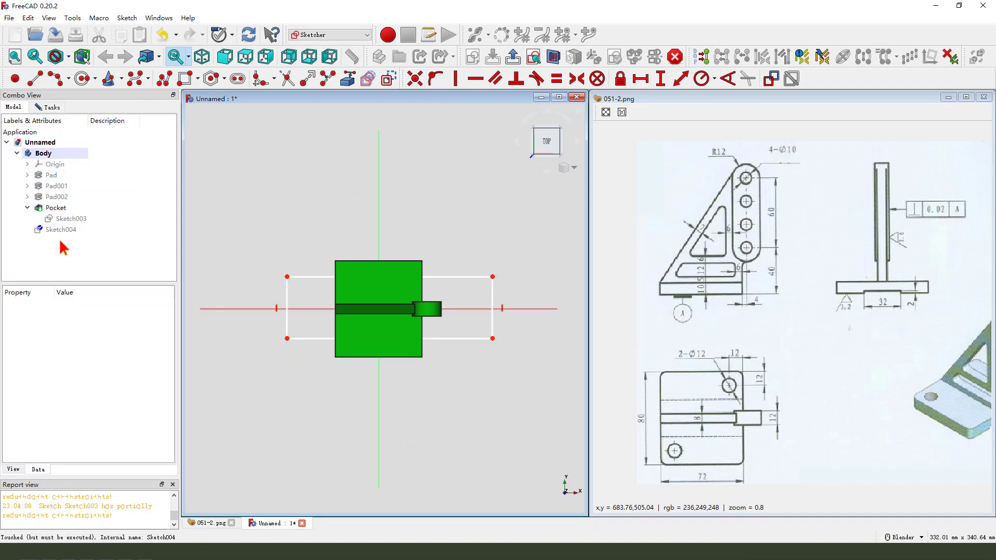
left_click(54, 208)
key("space")
left_click(513, 289)
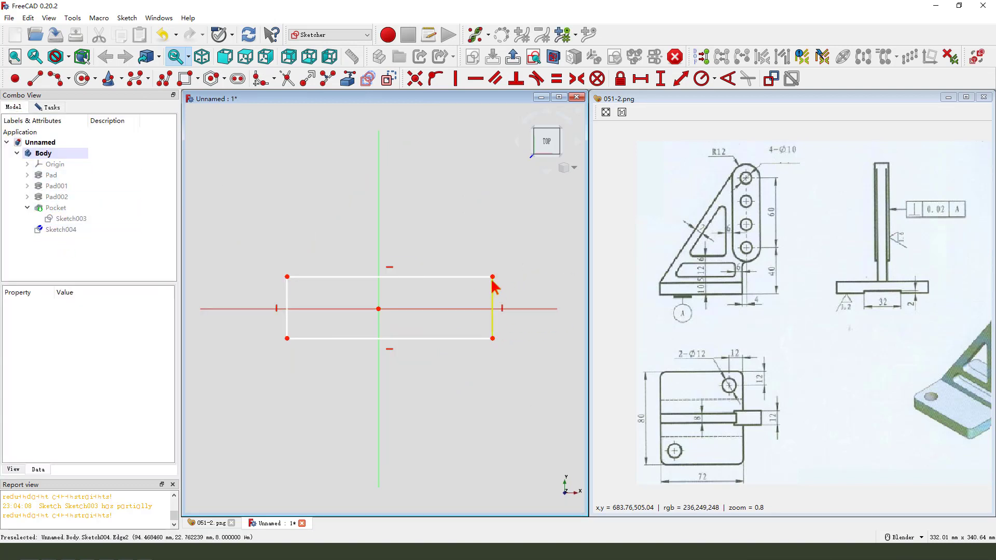
left_click(492, 277)
left_click(287, 338)
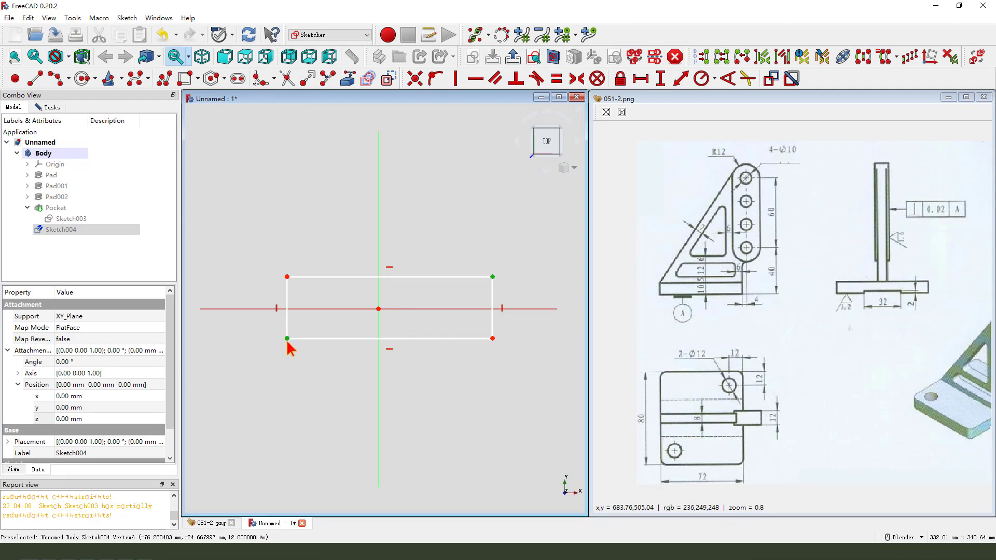
left_click(378, 309)
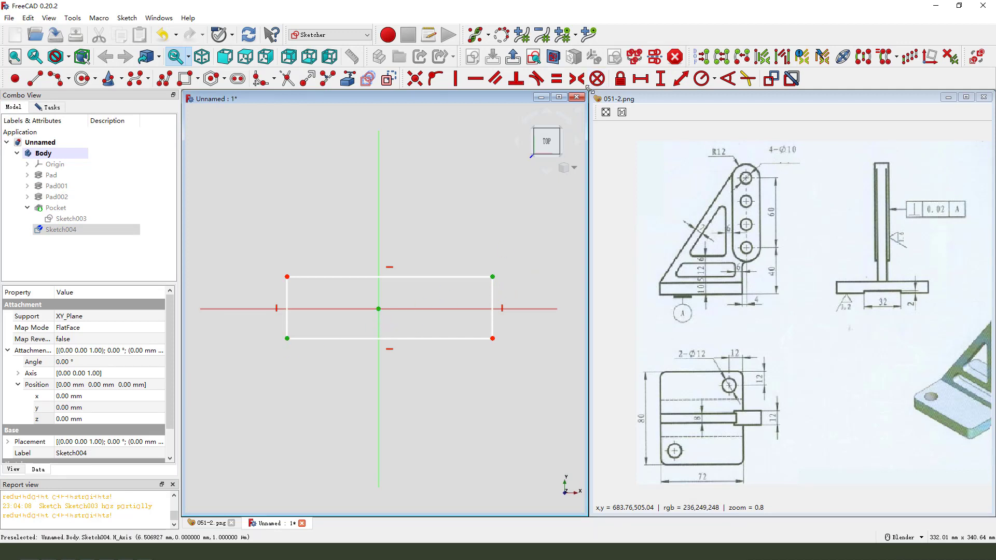
left_click(577, 79)
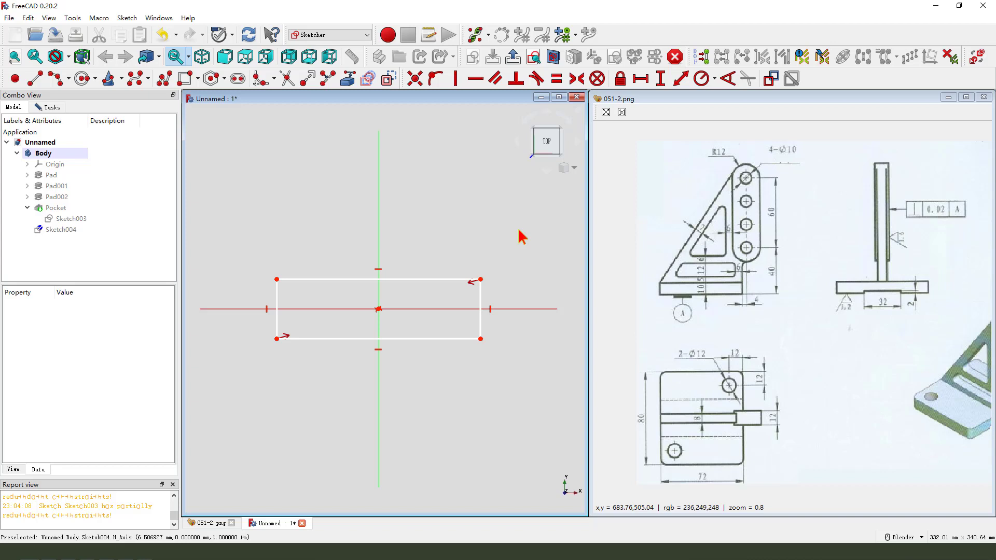
Constrain the rectangle to 32 mm height and 169.14 mm width, then close the sketch
left_click(481, 305)
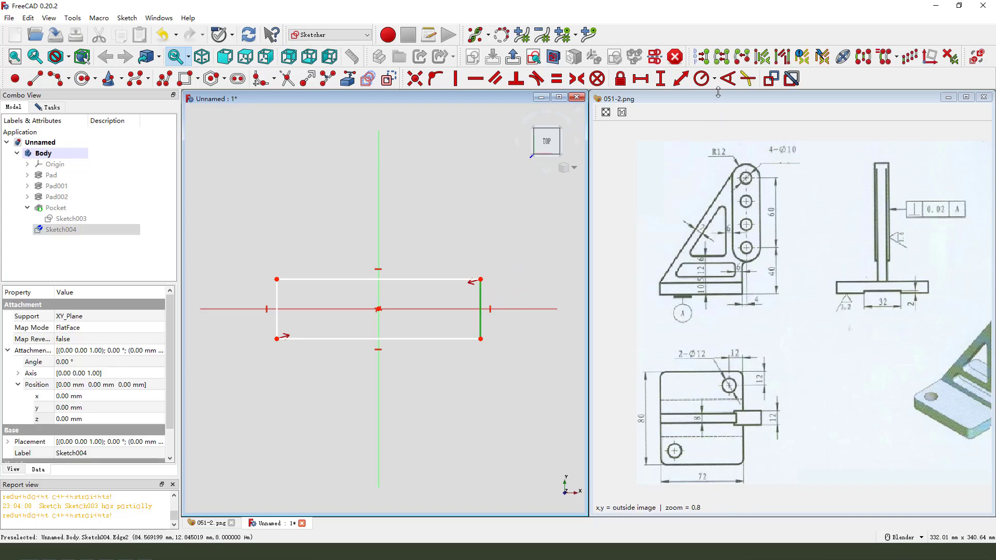
left_click(661, 79)
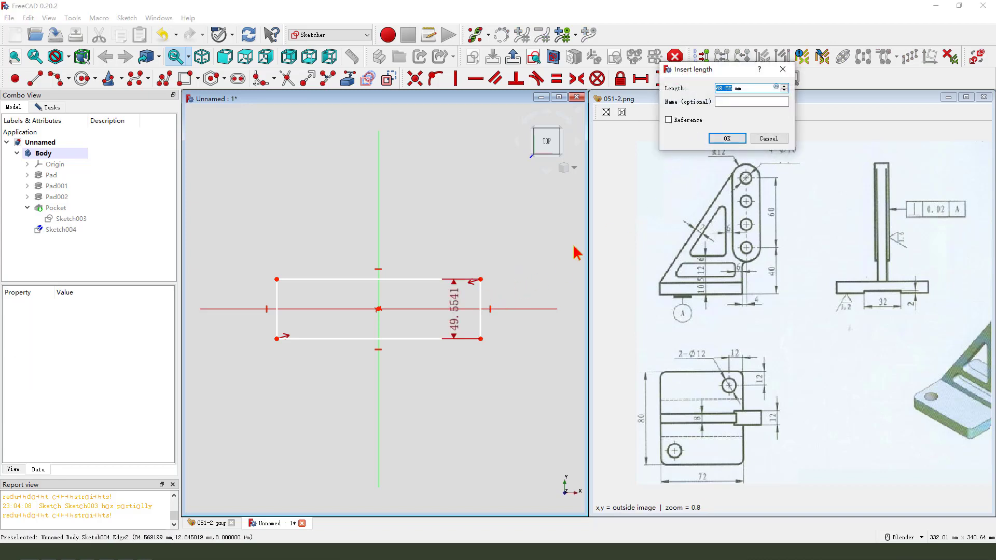
key("Return")
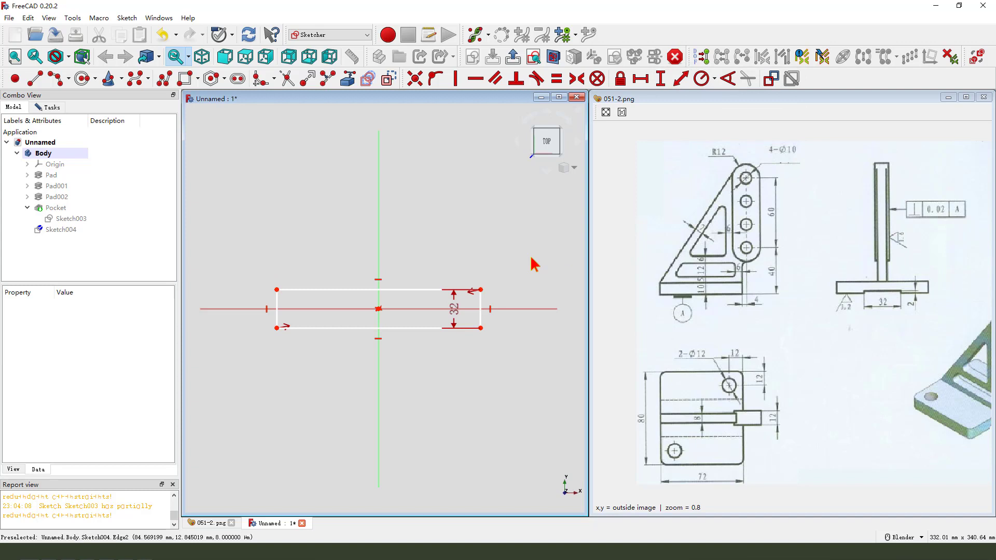
left_click(446, 292)
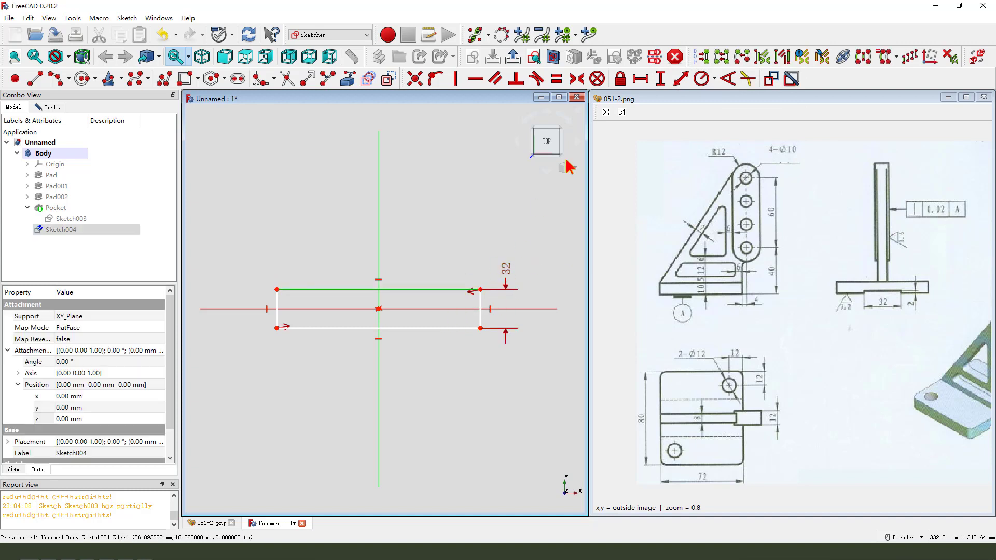
left_click(641, 79)
left_click(710, 143)
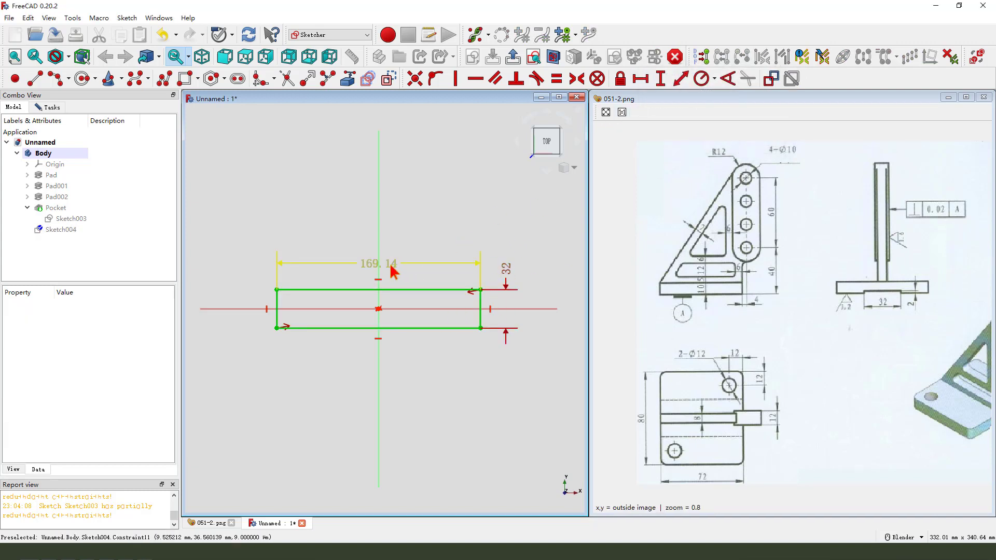
left_click(513, 56)
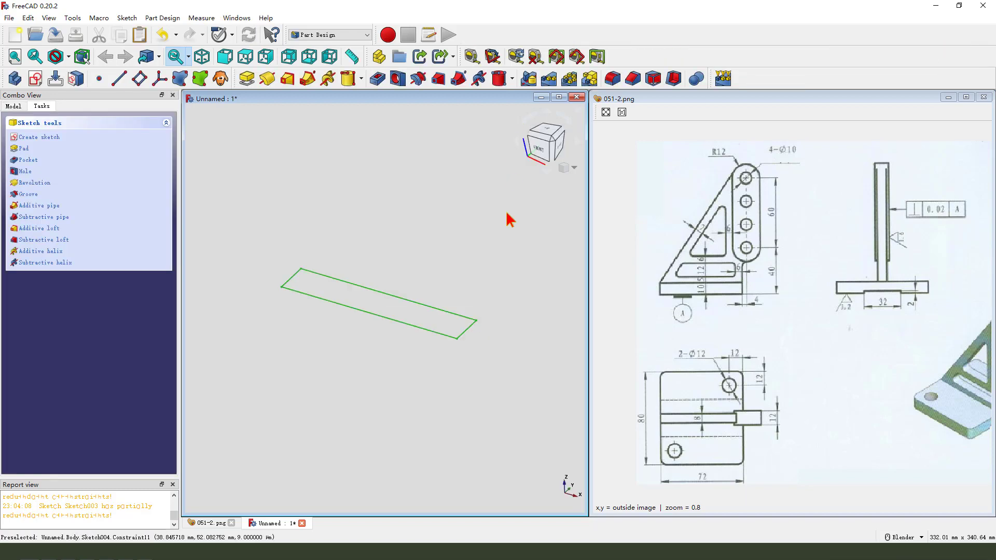
Pocket the rectangle 2 mm deep, reversed, cutting a 32 mm channel under the base plate
left_click(378, 79)
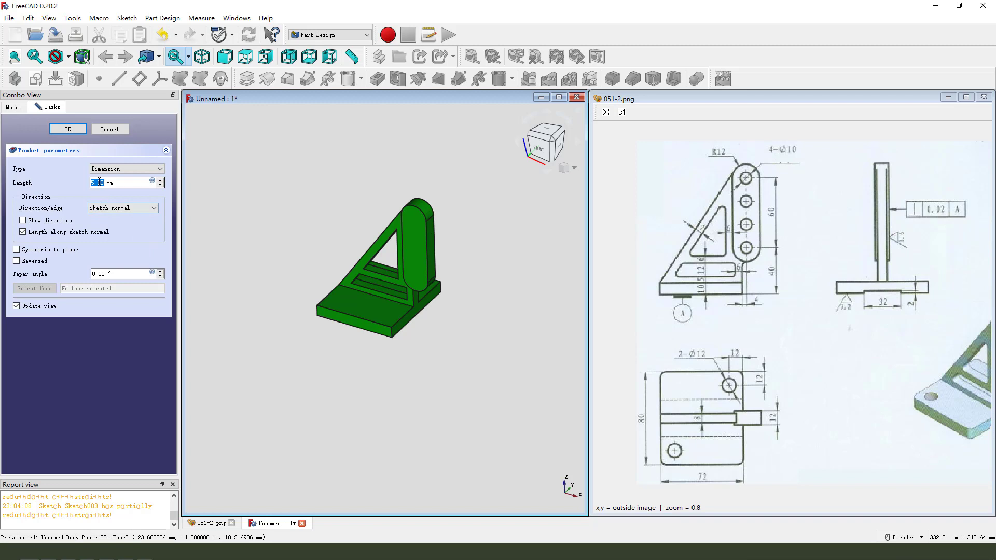
left_click(17, 261)
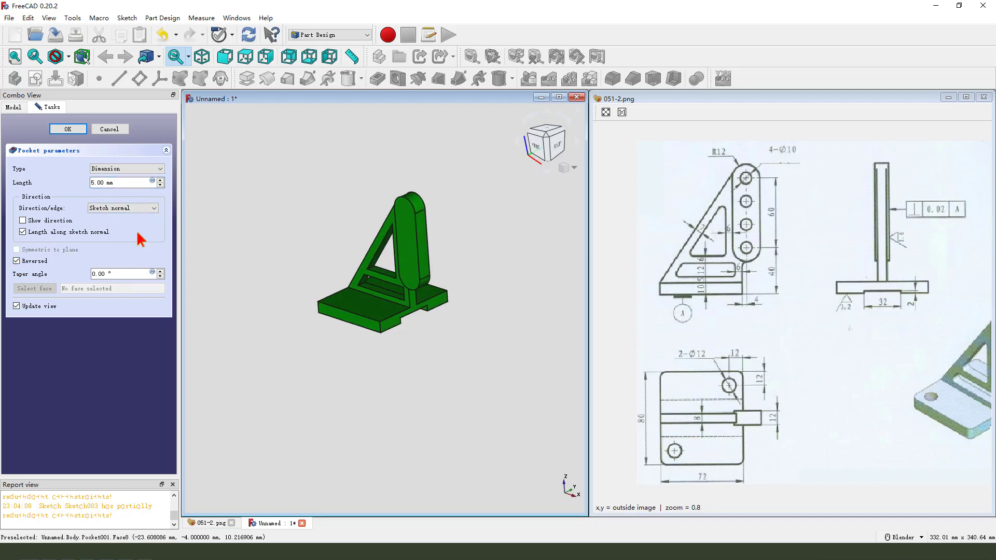
left_click(106, 184)
left_click(67, 129)
middle_click_drag(378, 270, 428, 351)
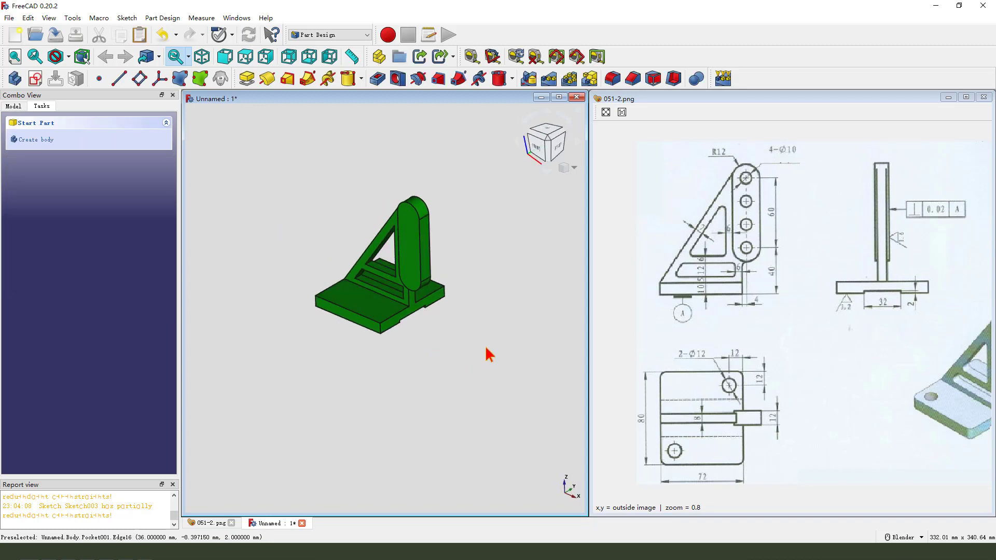
Start a sketch on the XZ plane, link the rib's top arc, and hide Pocket001
left_click(752, 162)
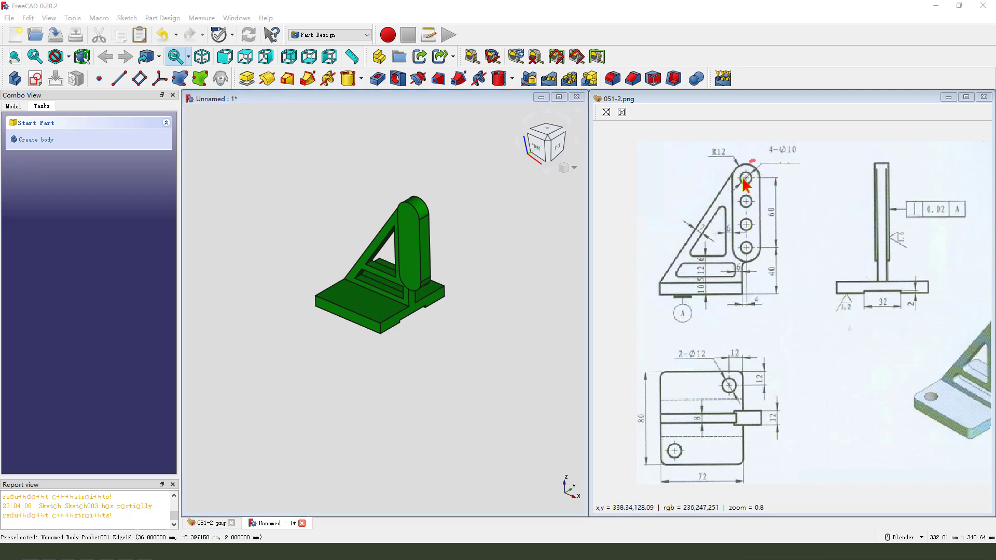
mouse_move(746, 183)
left_mouse_down()
mouse_move(735, 276)
mouse_move(763, 159)
mouse_move(756, 205)
left_mouse_up()
key("Escape")
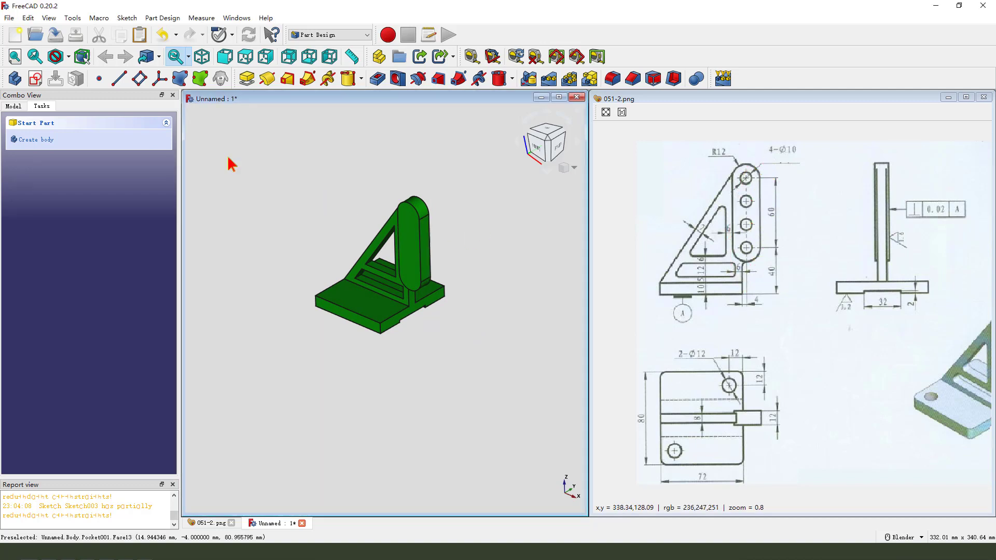
left_click(35, 79)
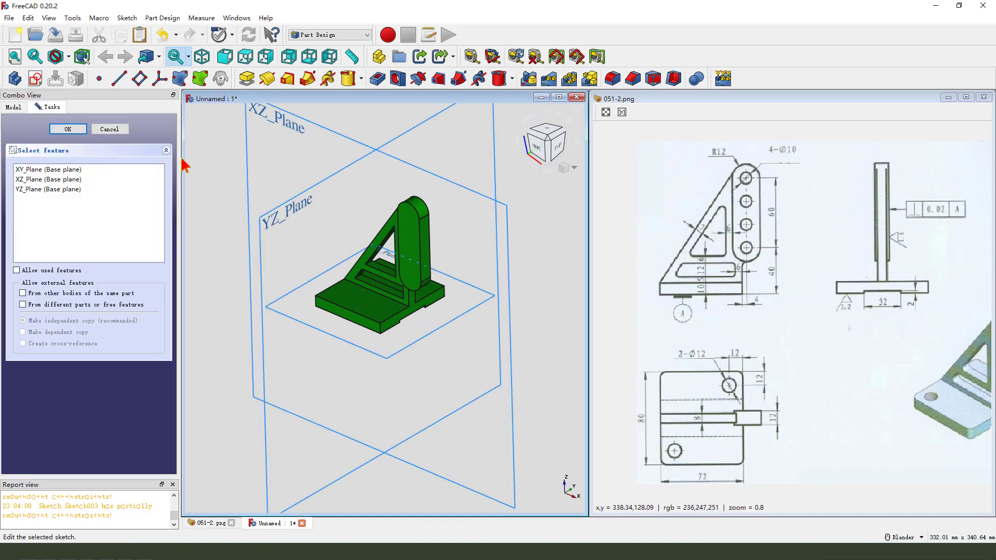
left_click(289, 150)
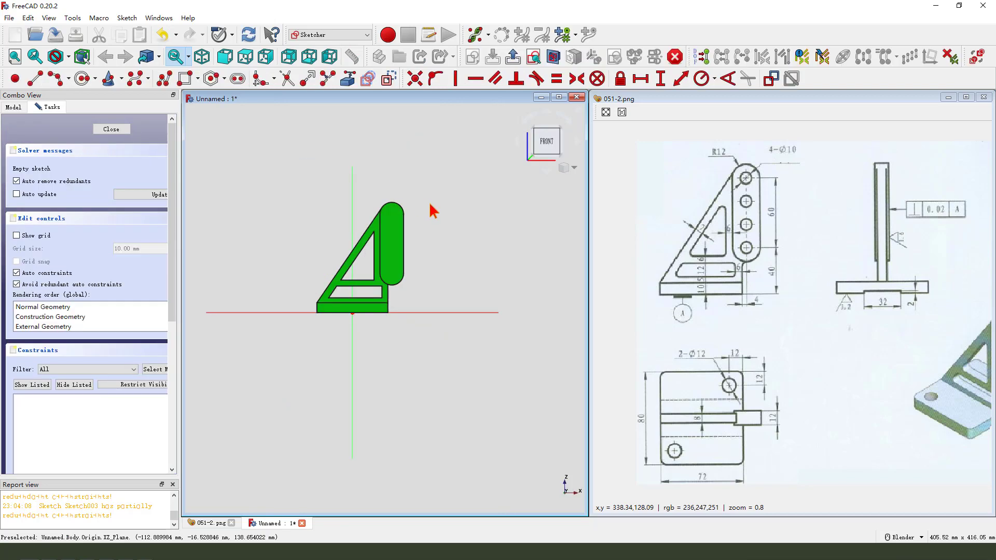
left_click(347, 79)
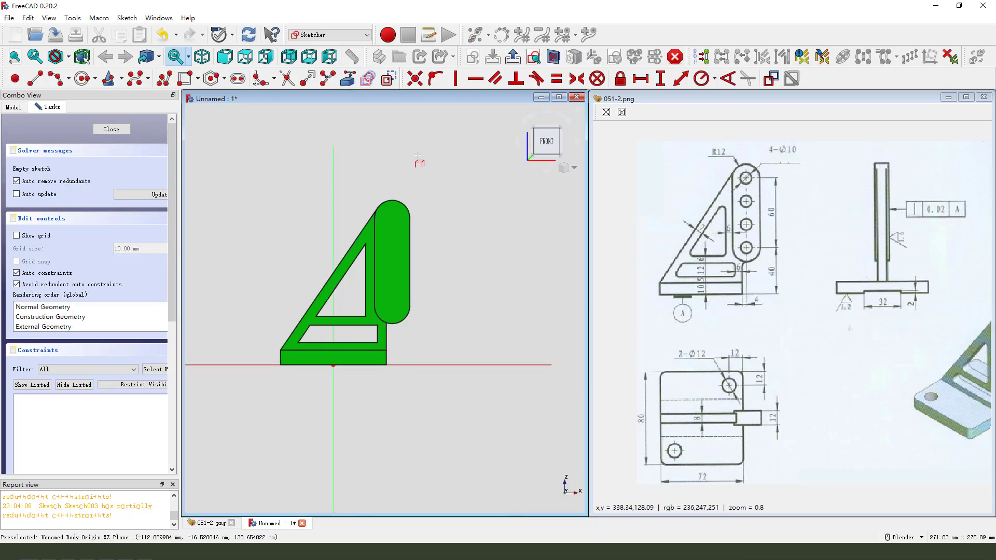
left_click(405, 209)
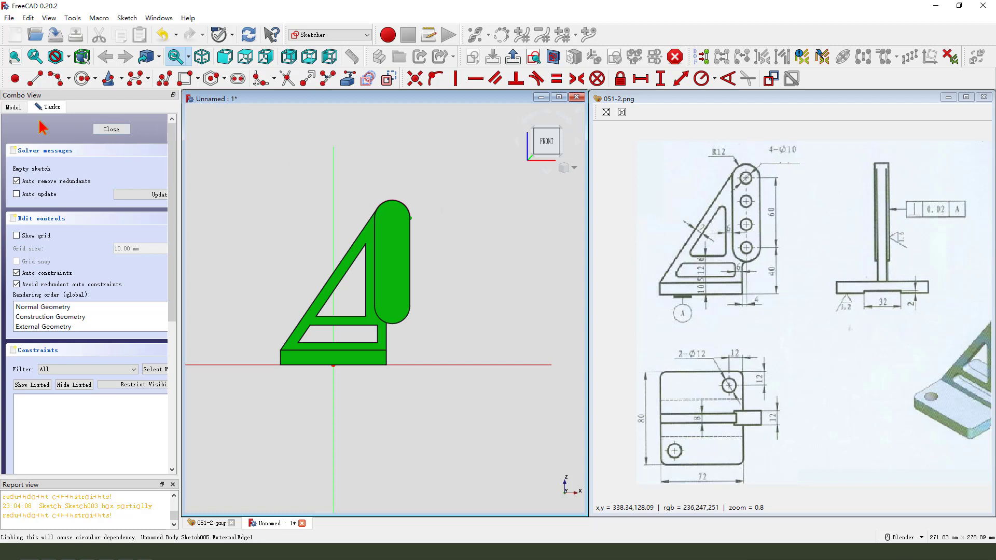
left_click(8, 109)
left_click(73, 230)
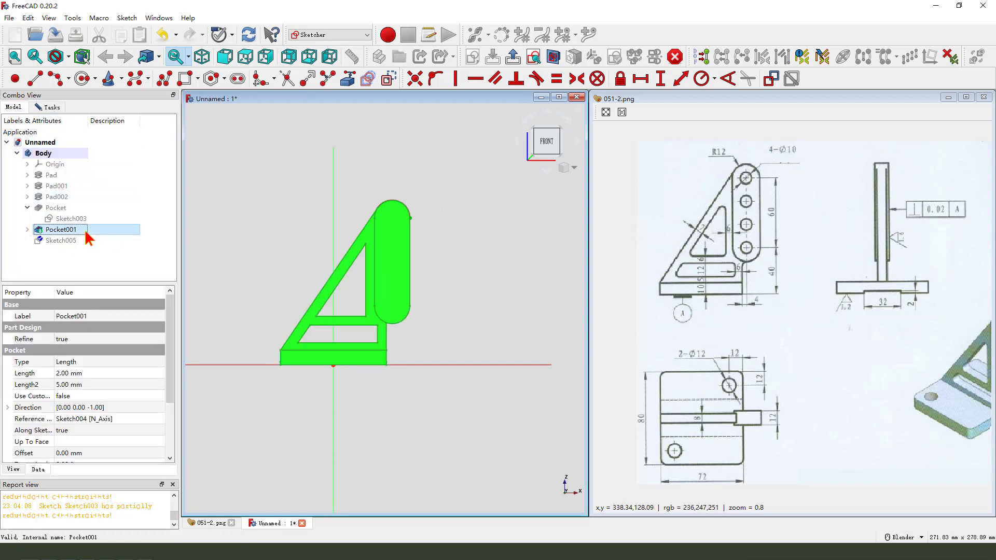
key("space")
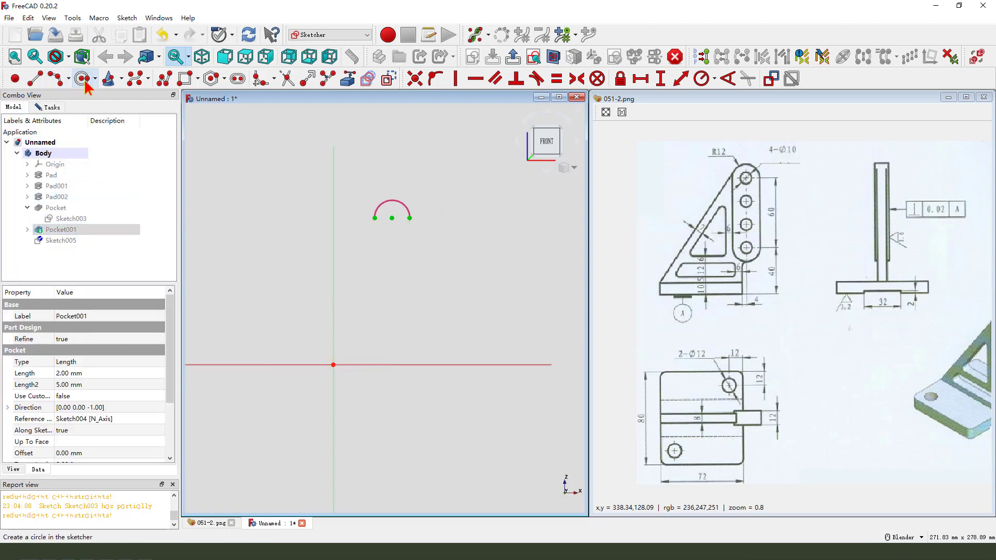
Draw a Ø10 mm circle on the rib's top arc and close the sketch
left_click(83, 80)
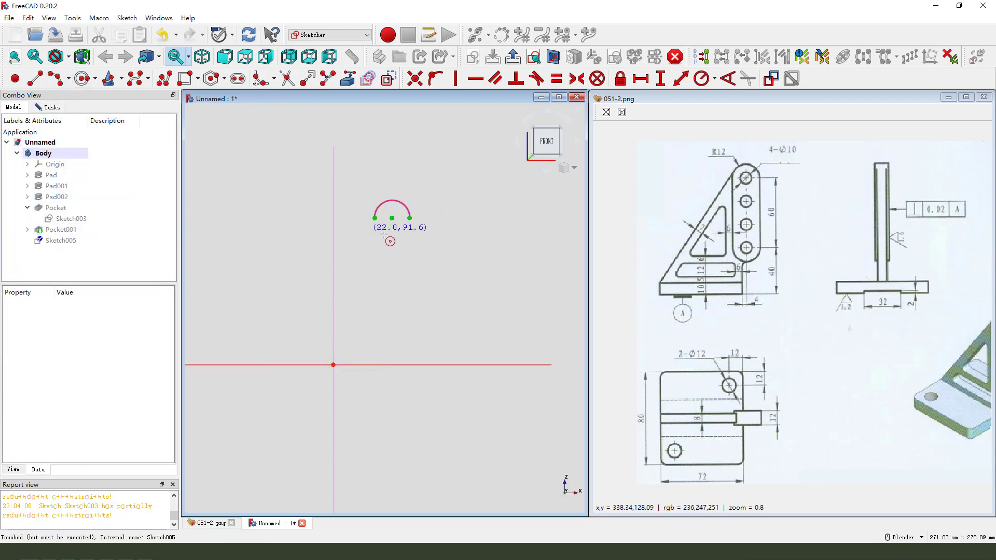
right_click(412, 226)
left_click(400, 221)
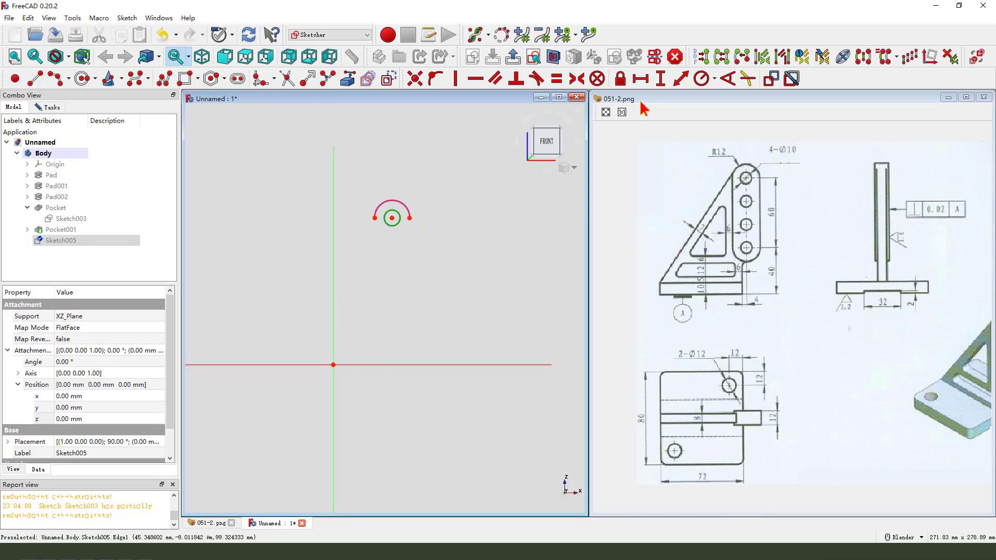
left_click(715, 79)
left_click(737, 108)
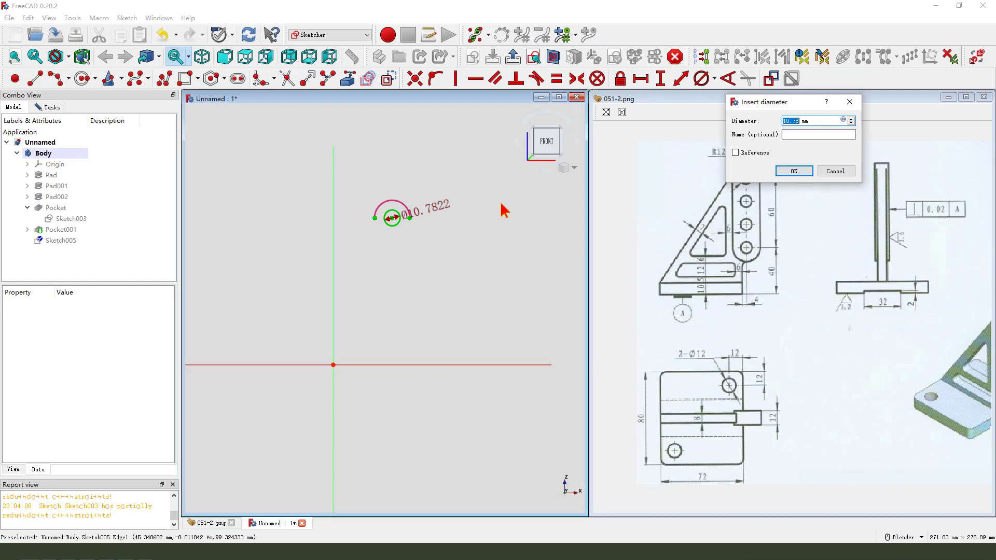
key("Return")
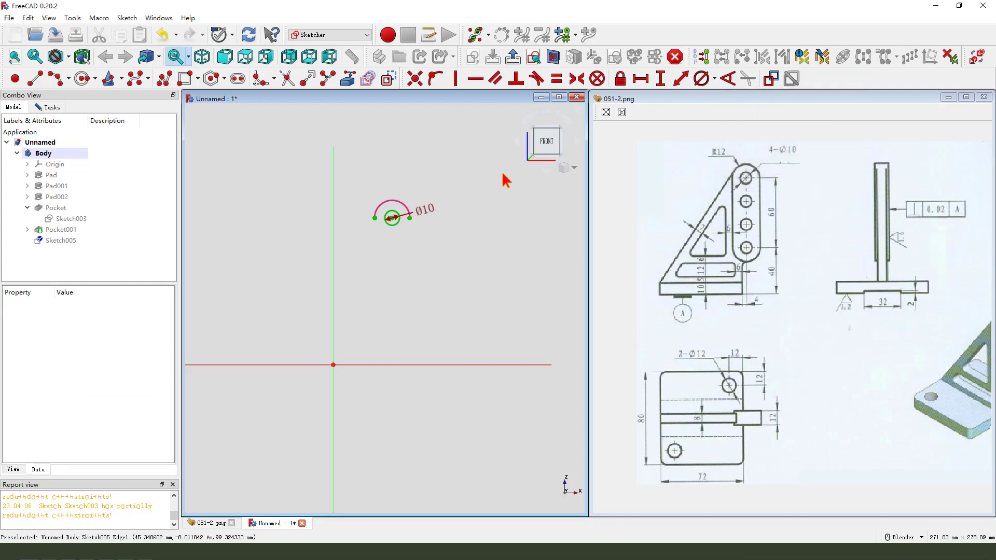
left_click(514, 57)
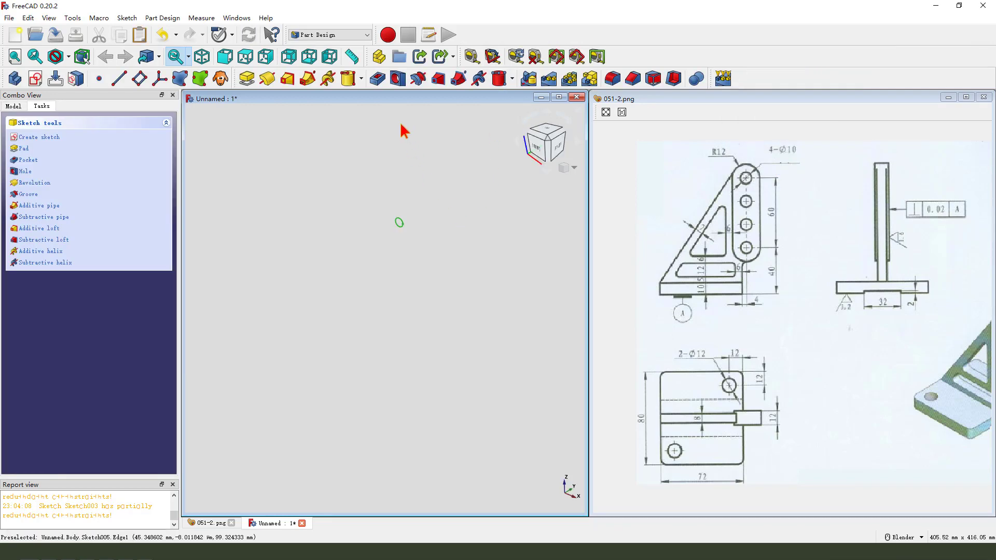
Pocket the Ø10 circle Through all, symmetric to plane, drilling the first rib hole
left_click(396, 79)
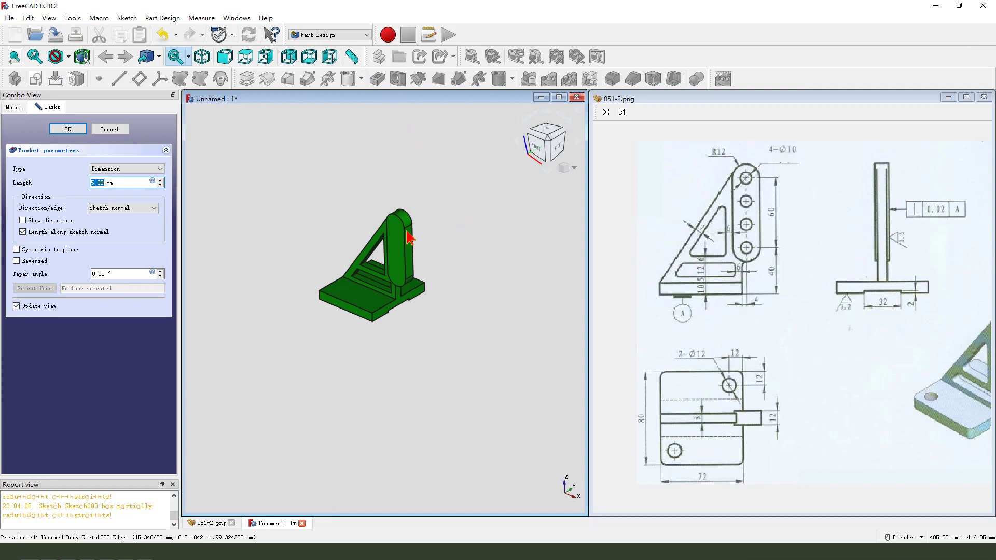
left_click(123, 171)
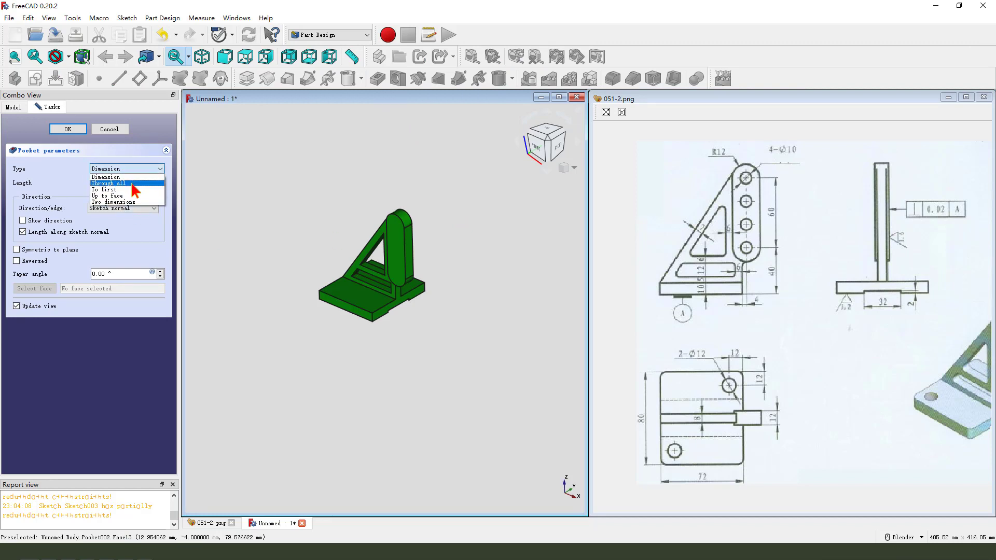
left_click(132, 184)
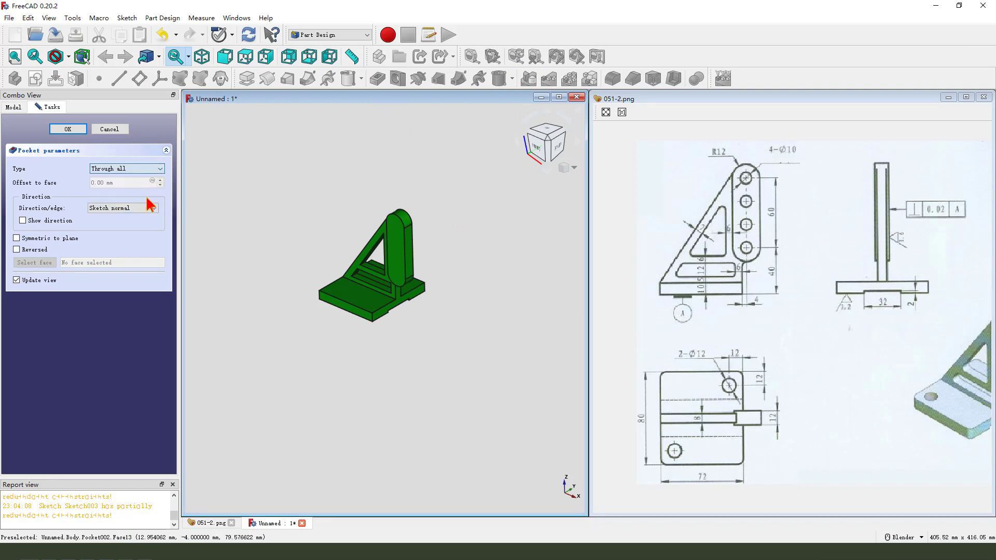
left_click(17, 239)
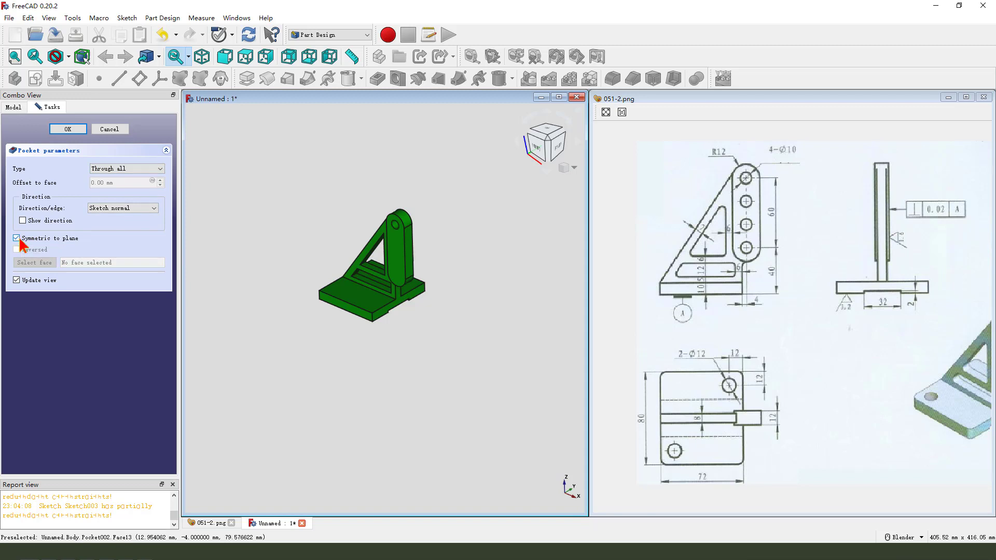
left_click(68, 129)
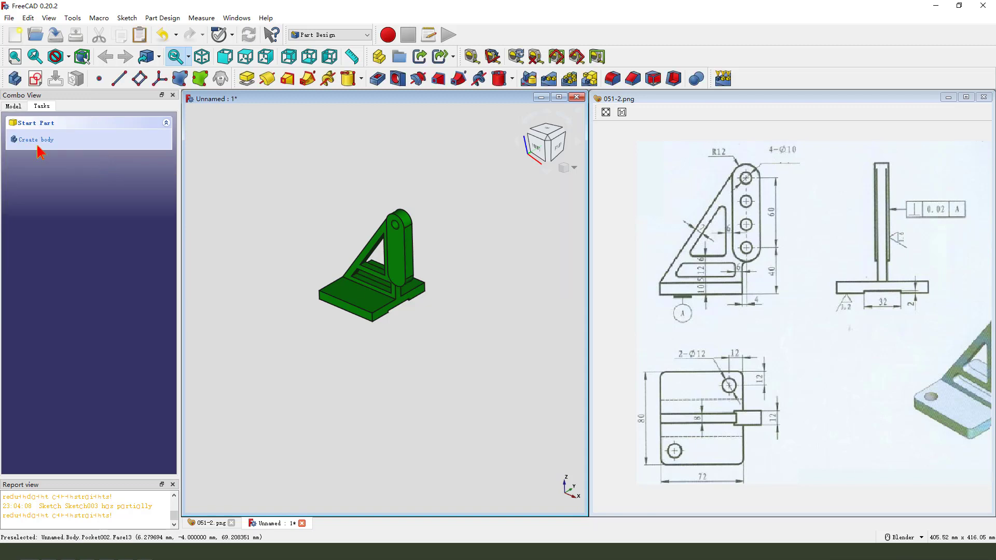
left_click(15, 108)
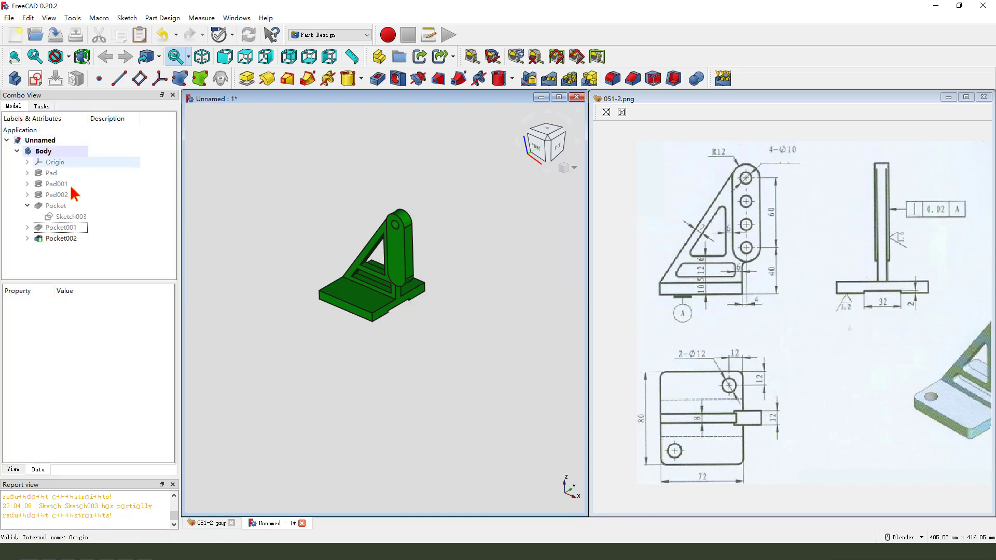
Start a linear pattern of Pocket002 with 4 occurrences over 60 mm
left_click(70, 238)
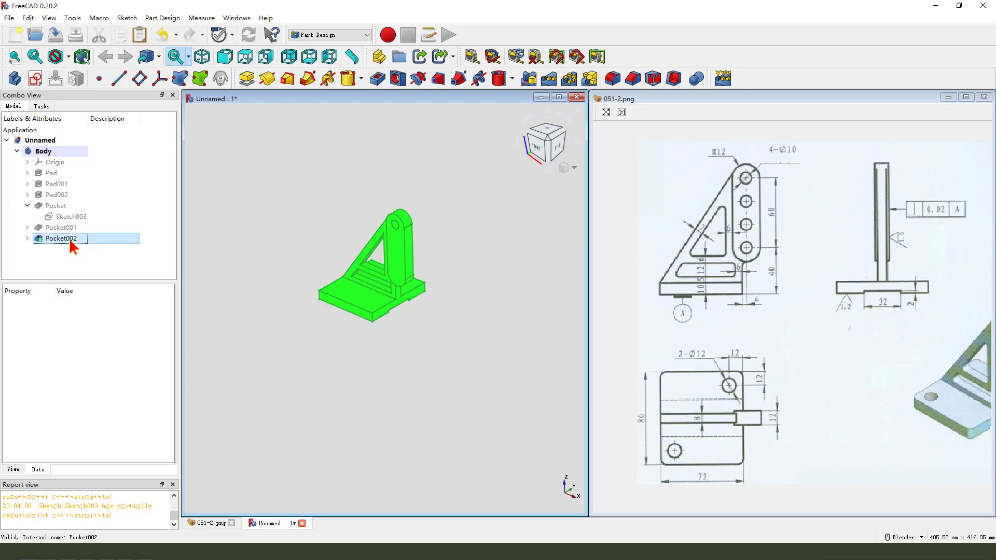
left_click(549, 78)
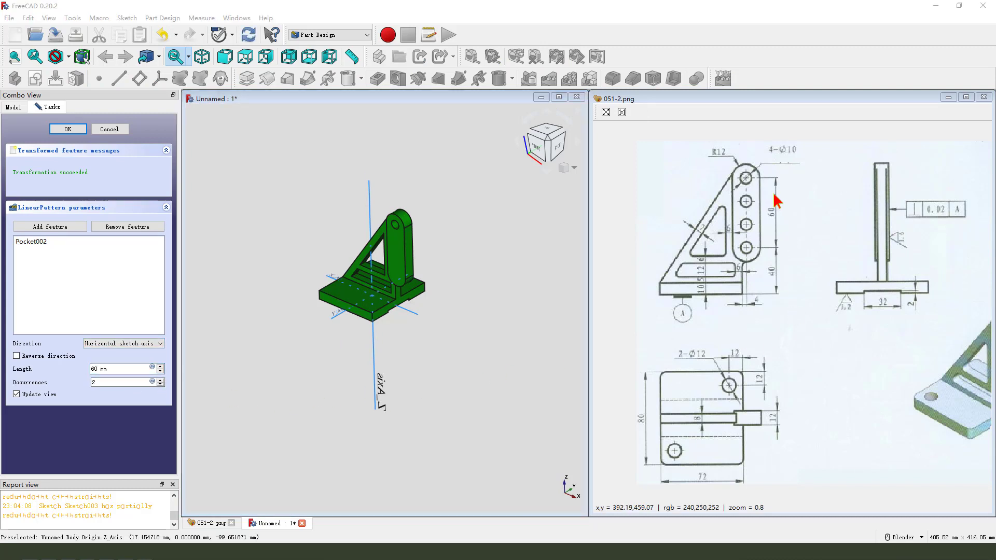
left_click_drag(778, 197, 753, 185)
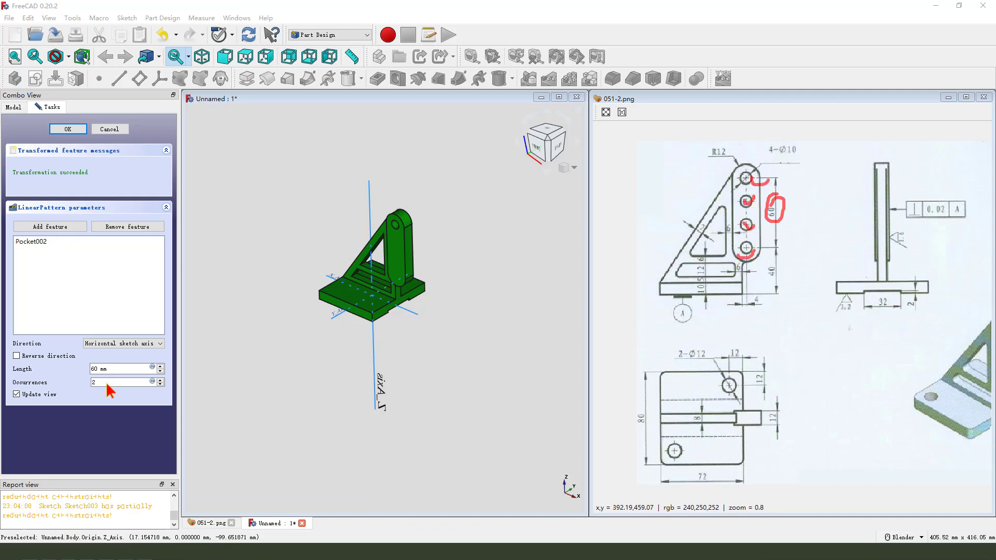
key("Escape")
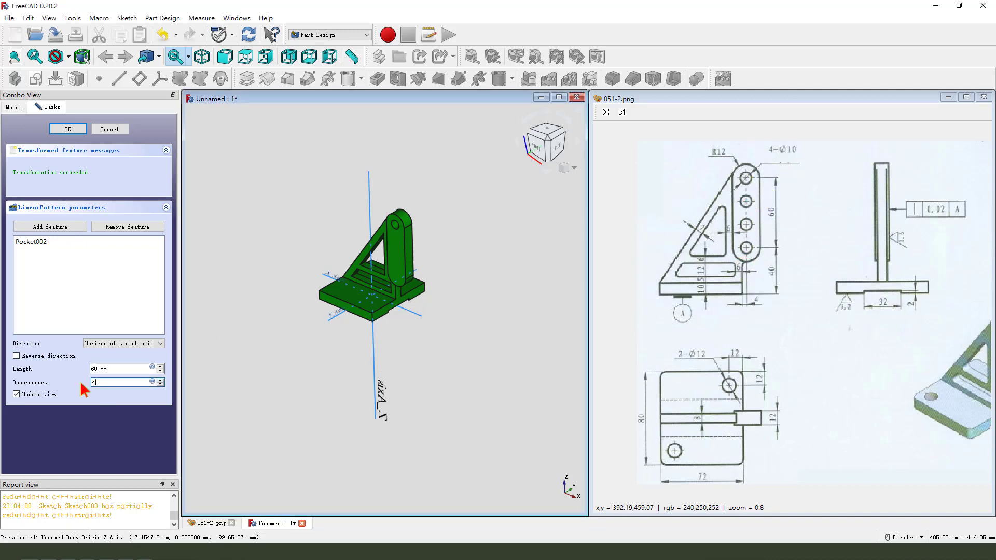
type("4")
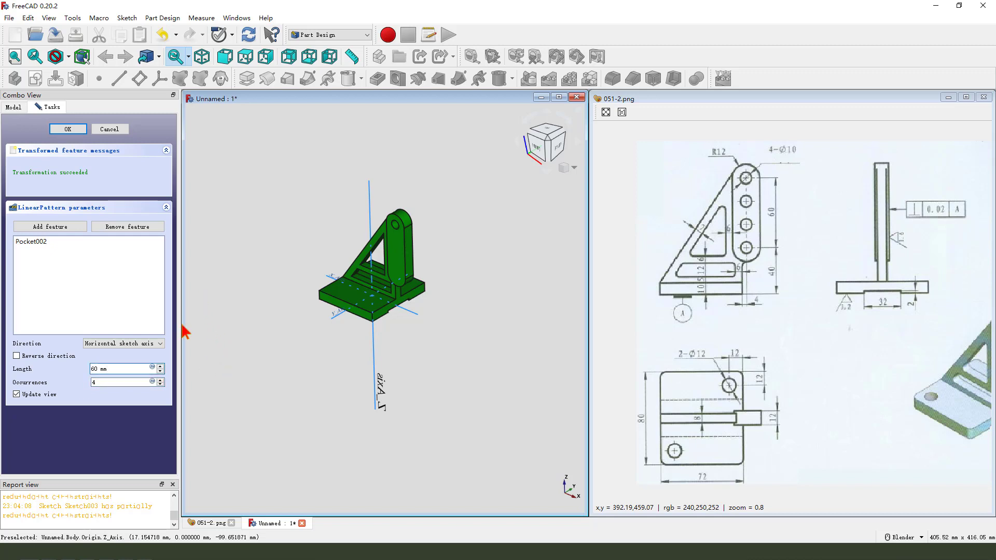
Run the pattern along the reversed base Z axis and accept the four rib holes
left_click(137, 344)
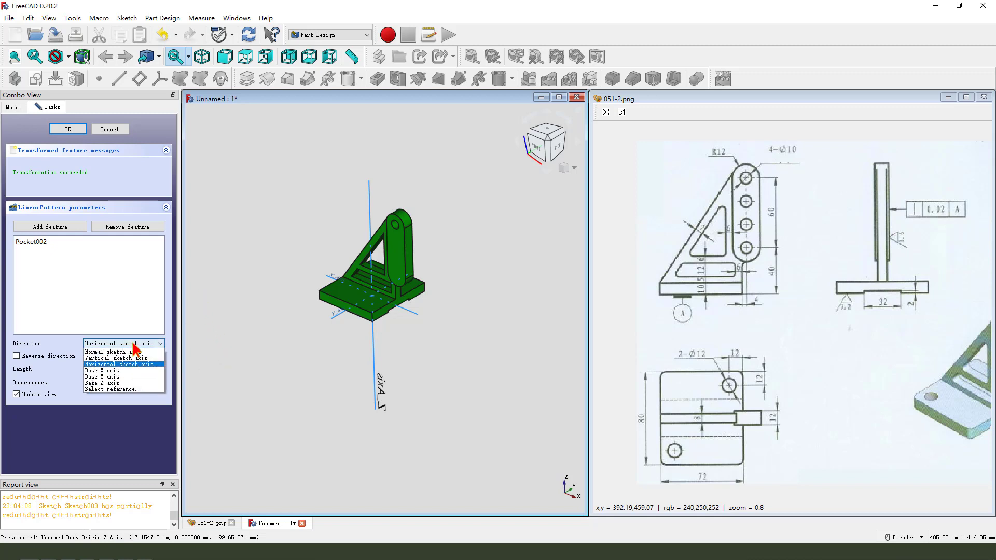
left_click(128, 383)
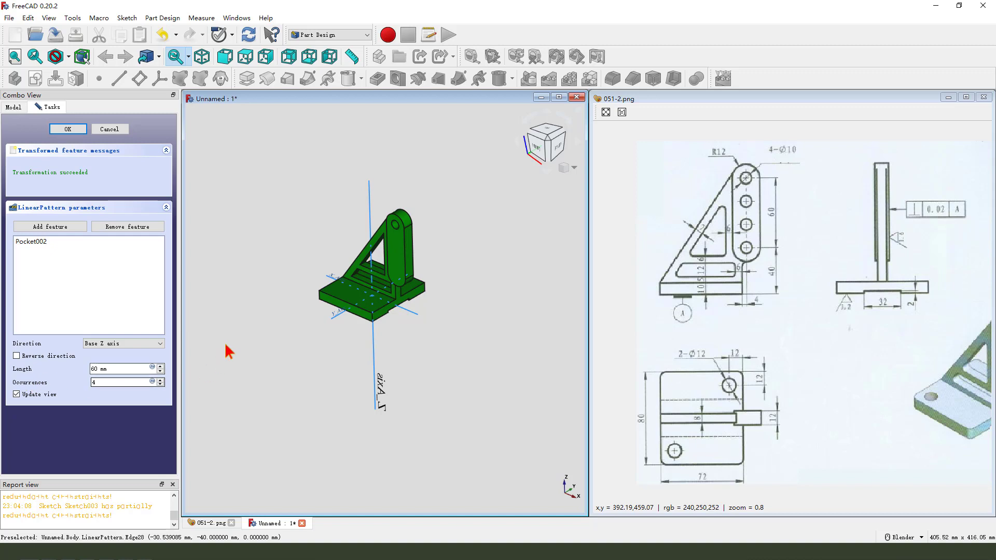
scroll(317, 325, "up", 1)
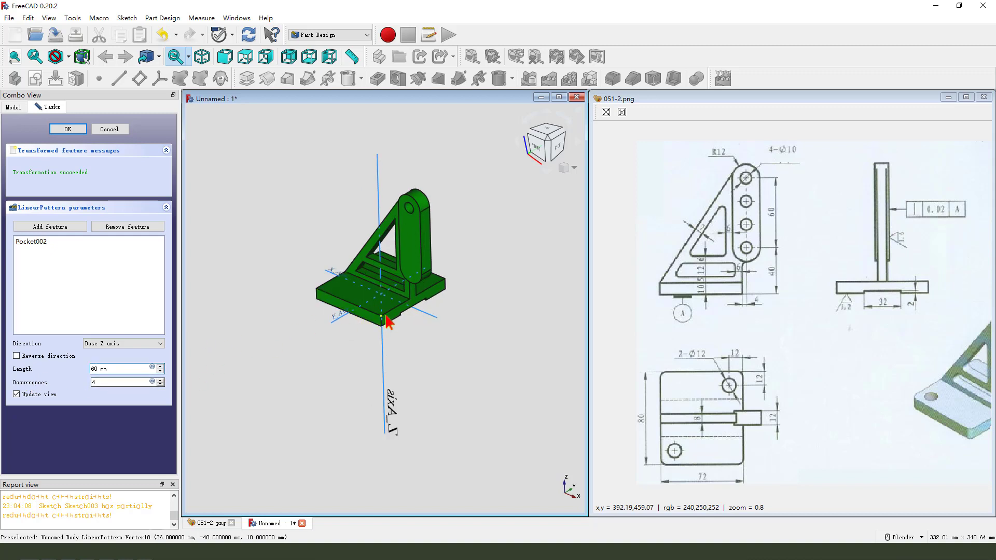
left_click(16, 356)
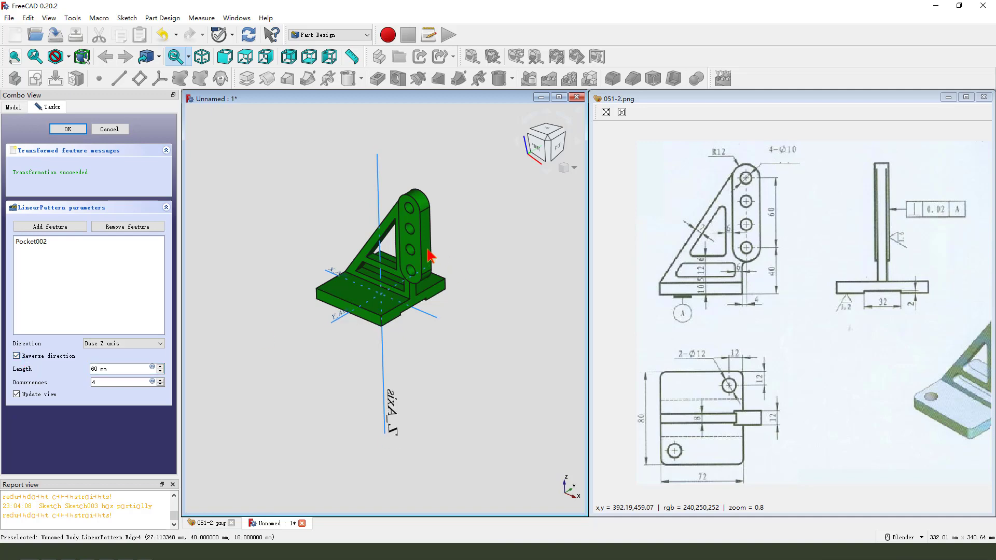
mouse_move(429, 253)
middle_mouse_down()
mouse_move(452, 269)
mouse_move(450, 257)
mouse_move(498, 244)
middle_mouse_up()
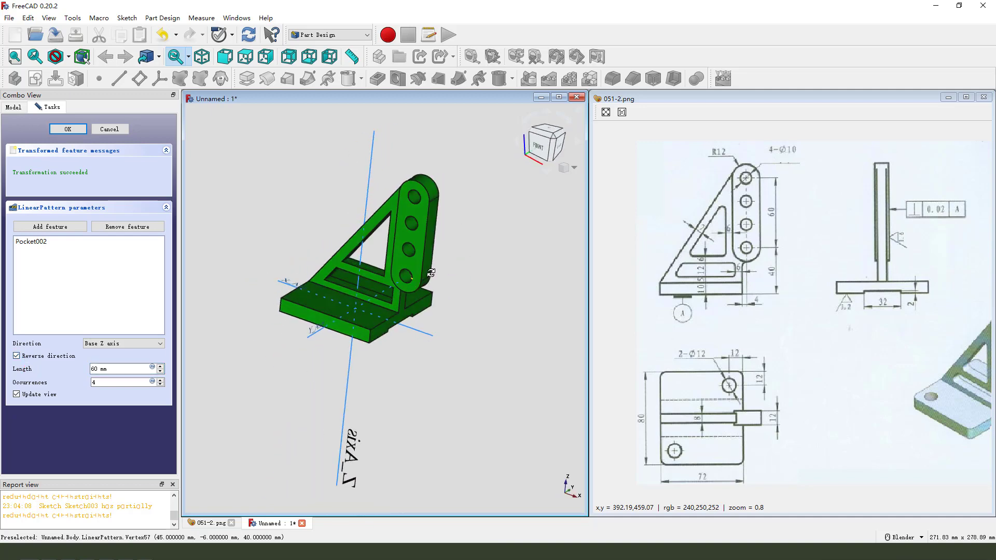
mouse_move(42, 420)
left_mouse_down()
mouse_move(176, 320)
mouse_move(152, 302)
mouse_move(320, 226)
mouse_move(359, 238)
mouse_move(322, 248)
left_mouse_up()
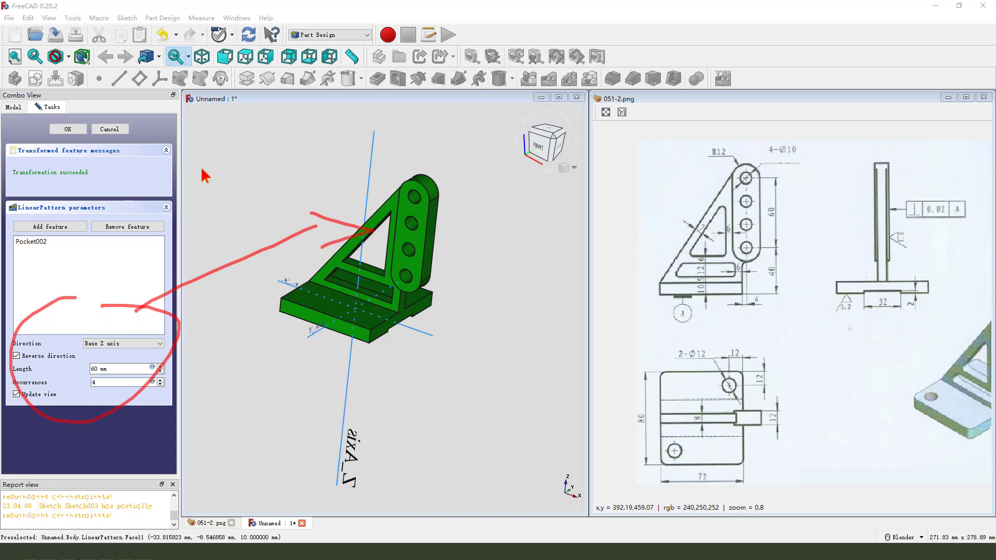
left_click(68, 129)
mouse_move(364, 283)
middle_mouse_down()
mouse_move(377, 279)
mouse_move(431, 338)
mouse_move(383, 365)
mouse_move(403, 362)
middle_mouse_up()
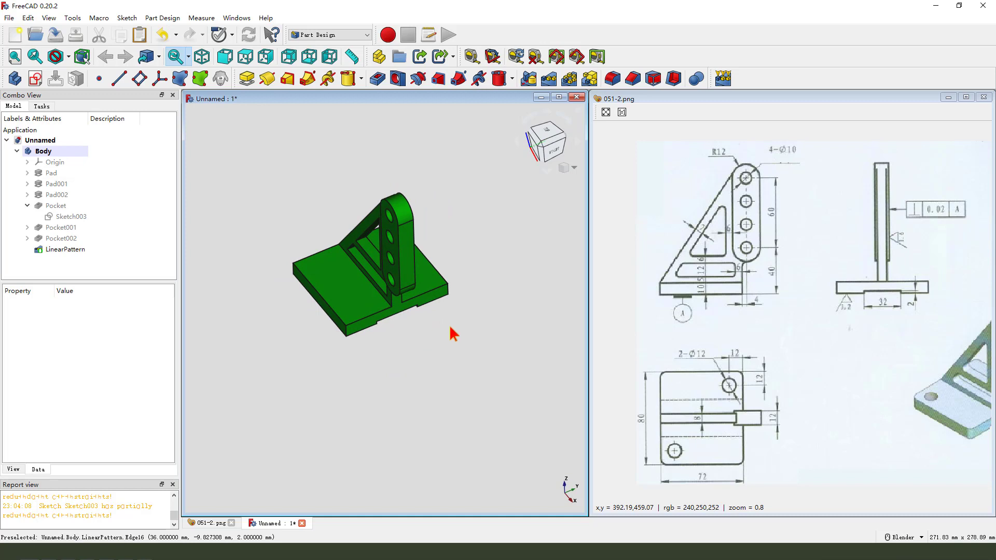
Round Edge1, Edge2, Edge13 and Edge19 with a 2 mm fillet
left_click(450, 288)
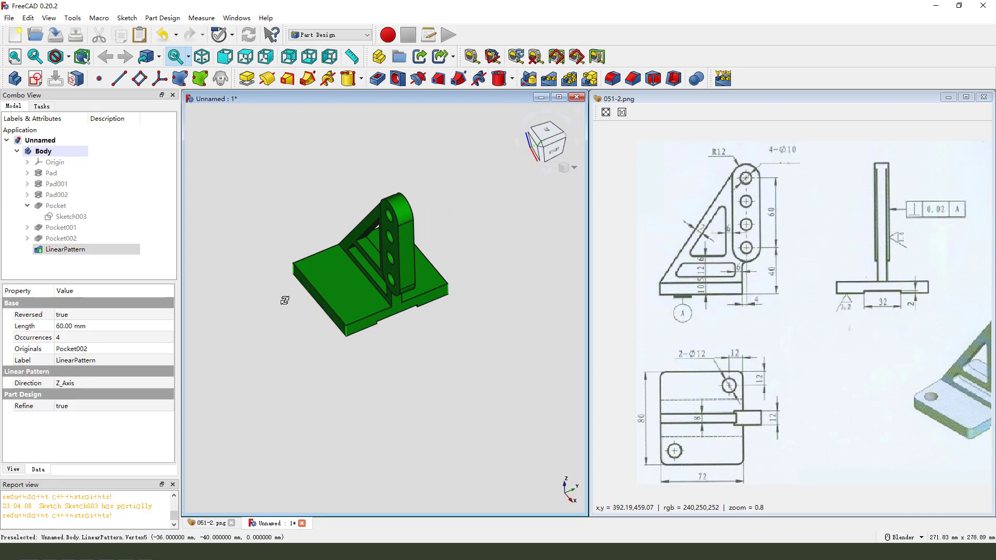
middle_click_drag(289, 300, 456, 294)
left_click(610, 82)
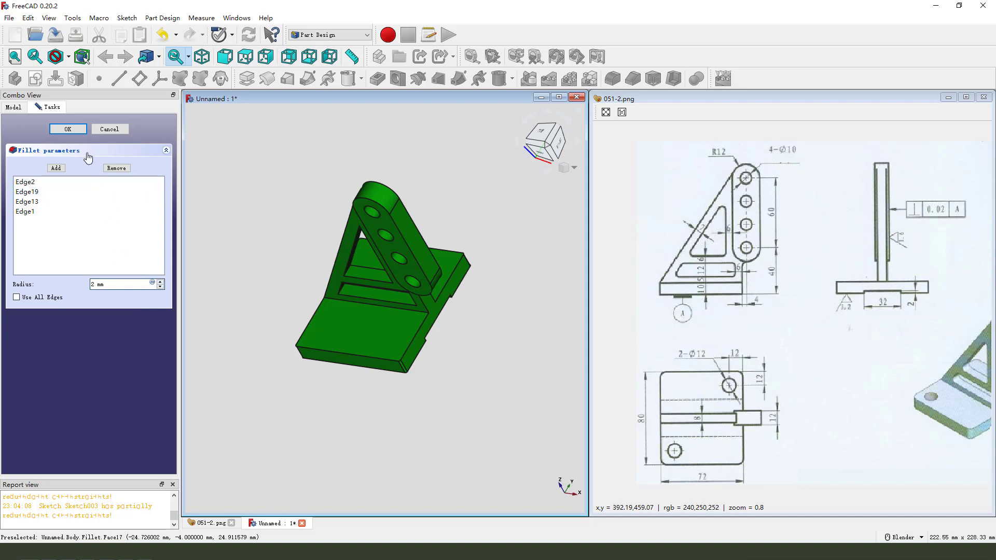
left_click(68, 129)
middle_click_drag(400, 332, 409, 335)
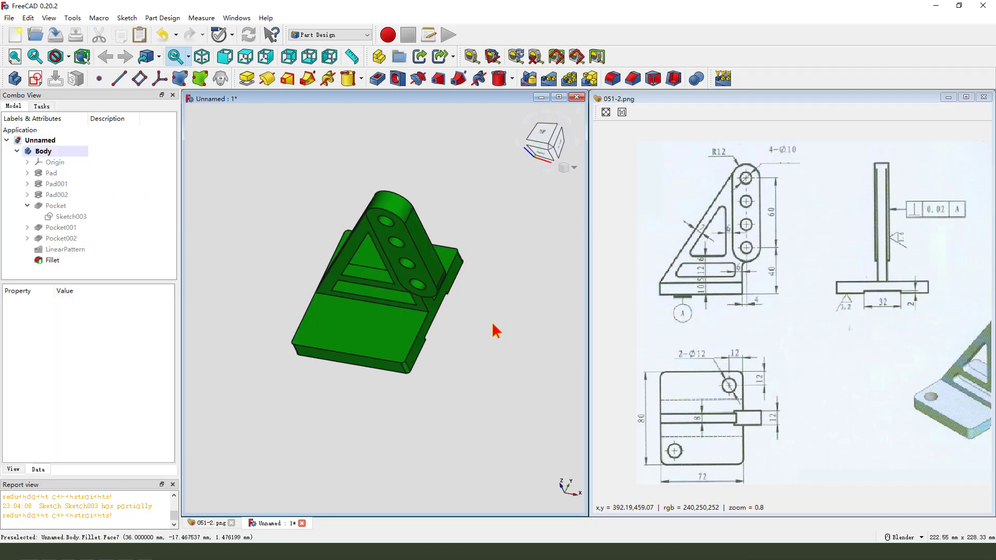
left_click_drag(736, 371, 747, 394)
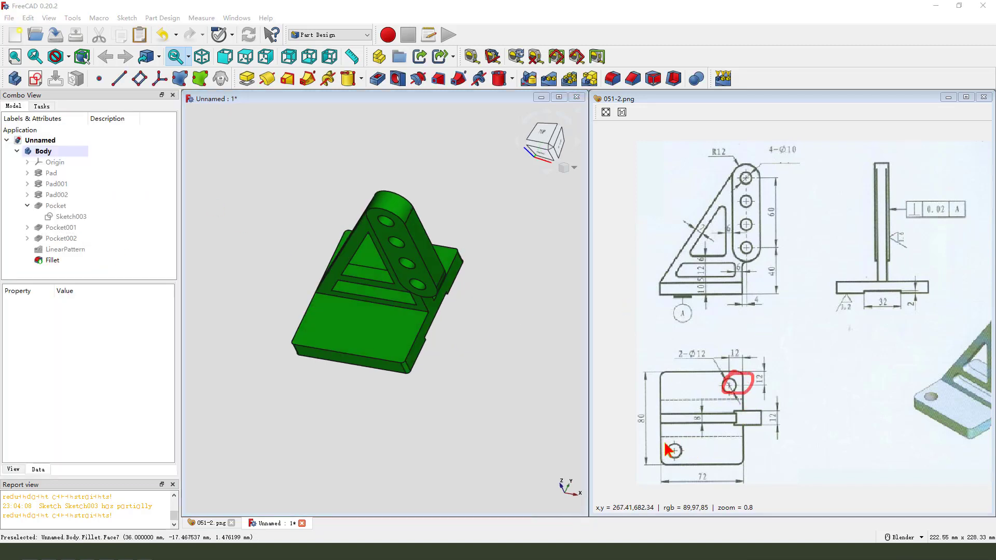
key("Escape")
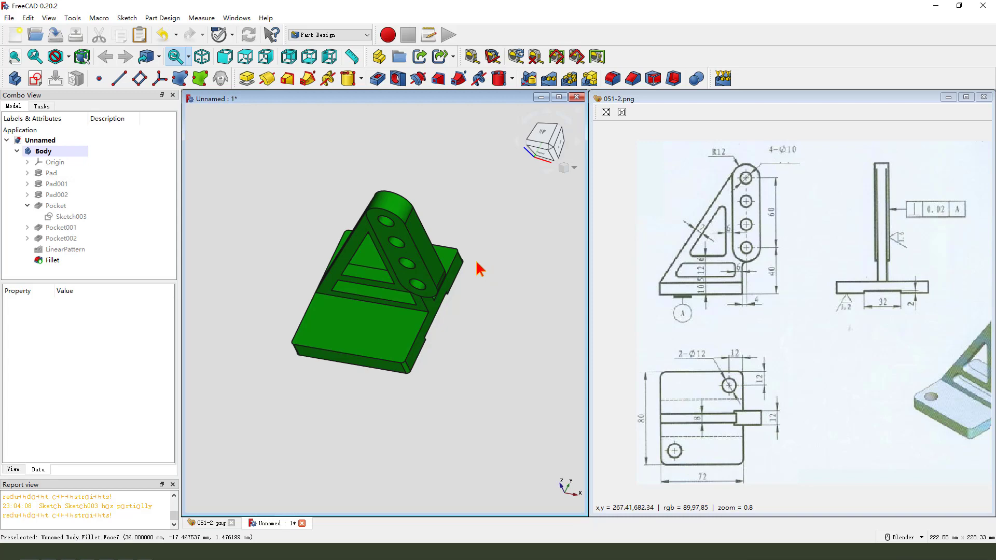
Open a new sketch on the base plate's top face, undoing an accidental circle-tool action
left_click(447, 259)
left_click(513, 254)
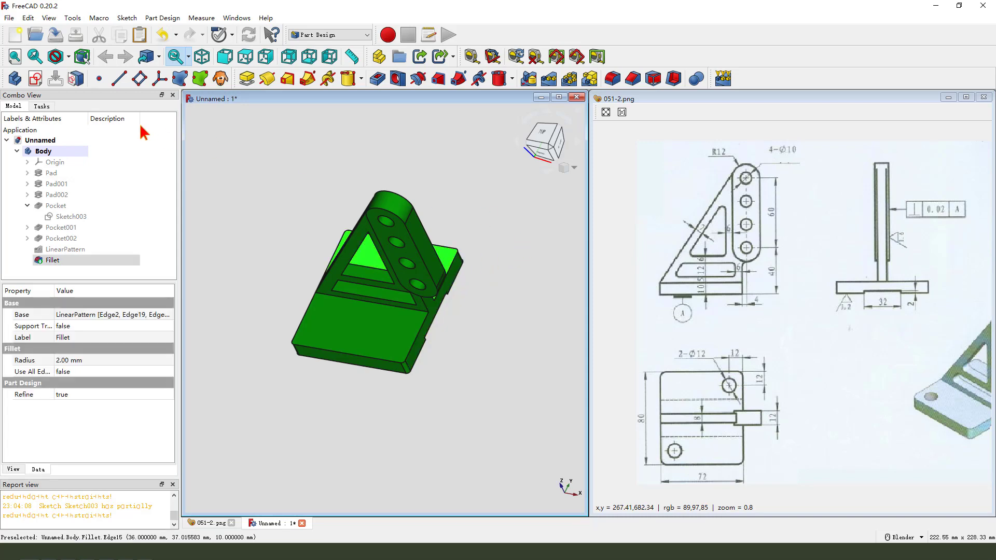
left_click(36, 80)
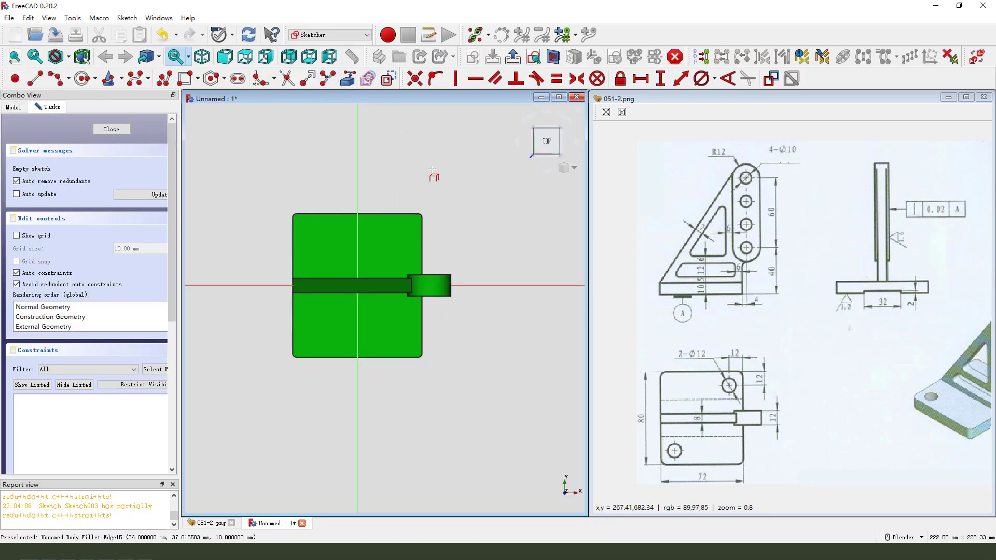
scroll(289, 371, "up", 3)
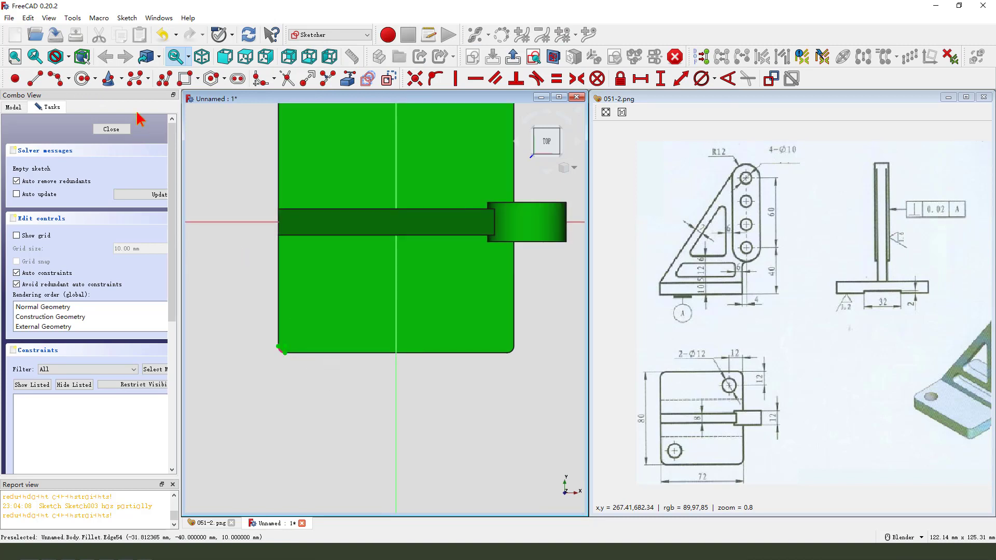
left_click(82, 78)
scroll(298, 363, "up", 2)
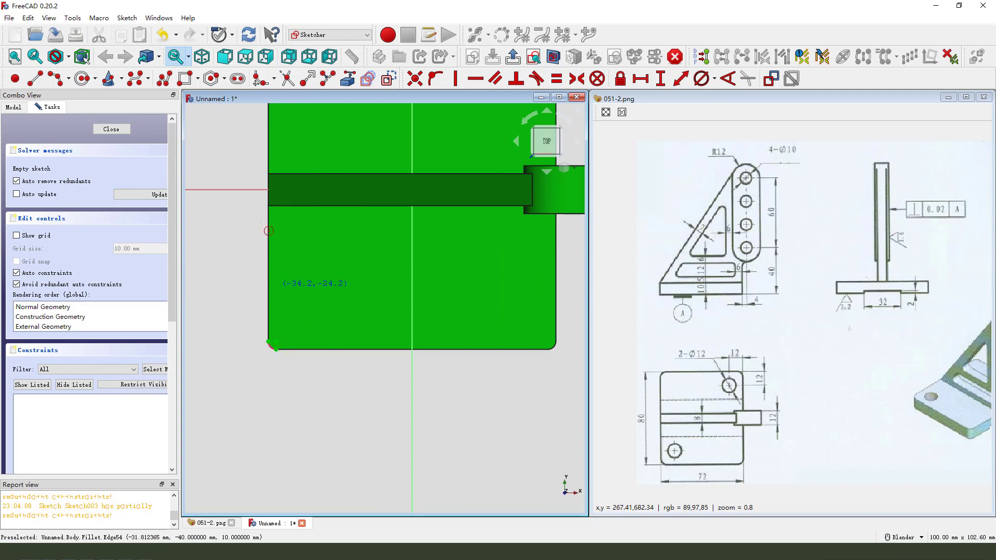
left_click(164, 36)
scroll(325, 379, "down", 2)
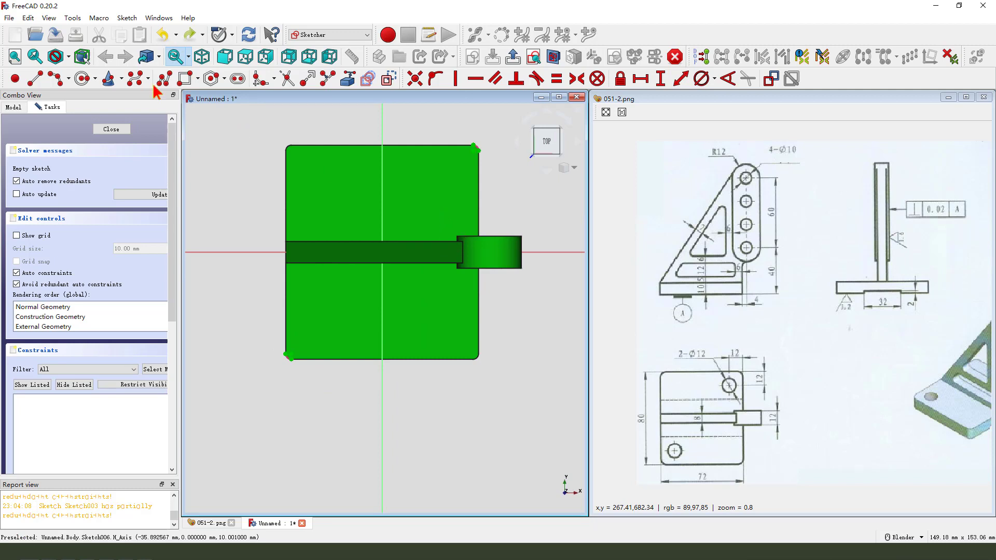
Draw a circle near the top-right corner, 12 mm horizontally and vertically from it
left_click(86, 83)
left_click(448, 173)
left_click(461, 180)
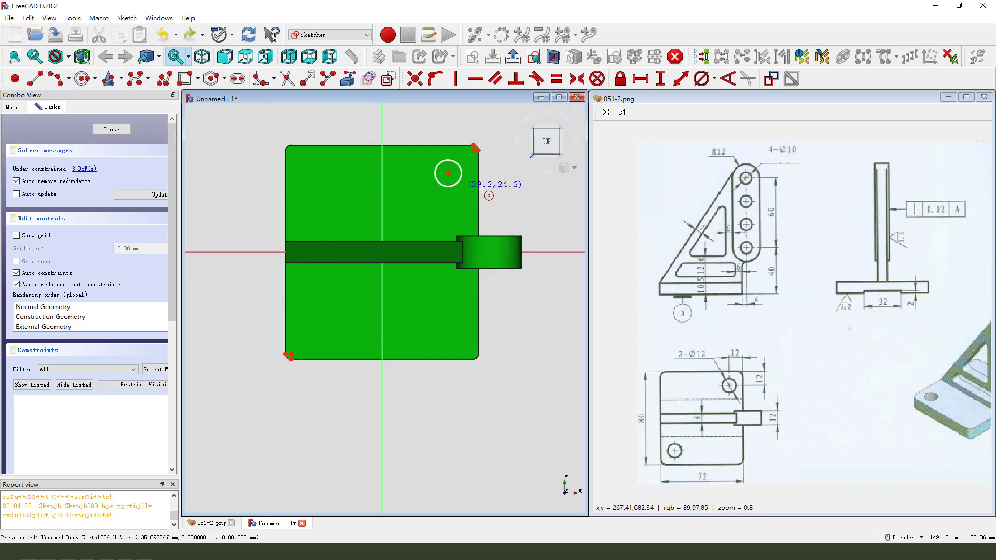
key("Escape")
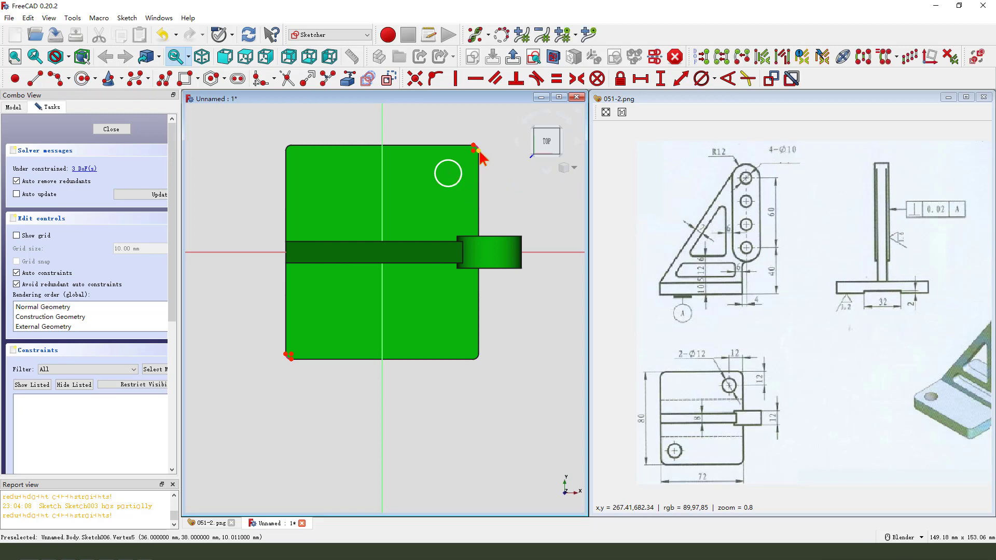
left_click(644, 80)
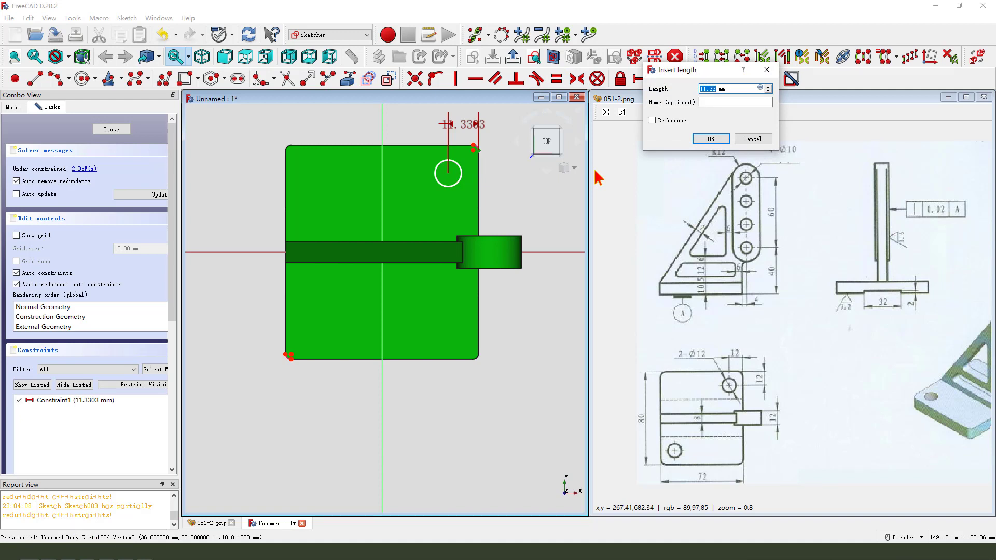
key("Return")
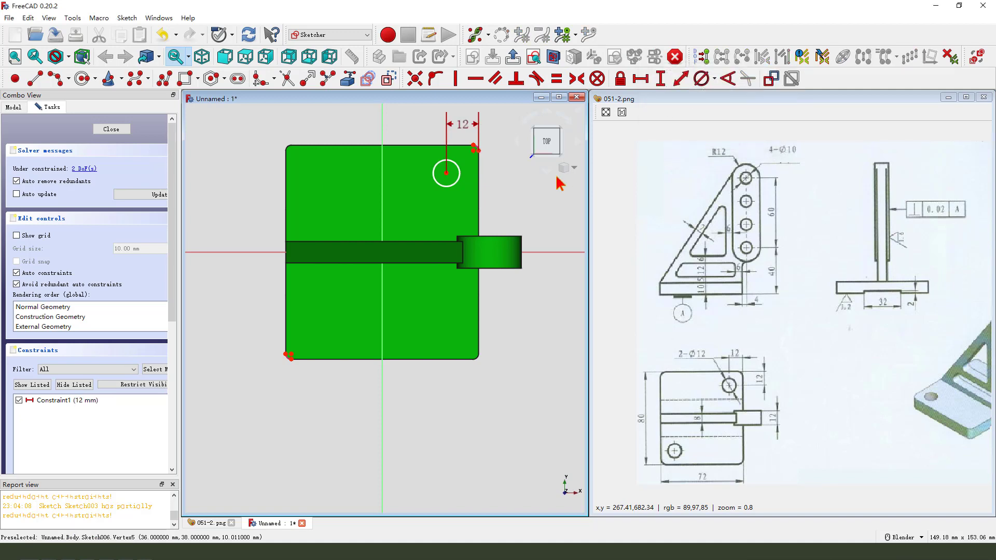
left_click(476, 151)
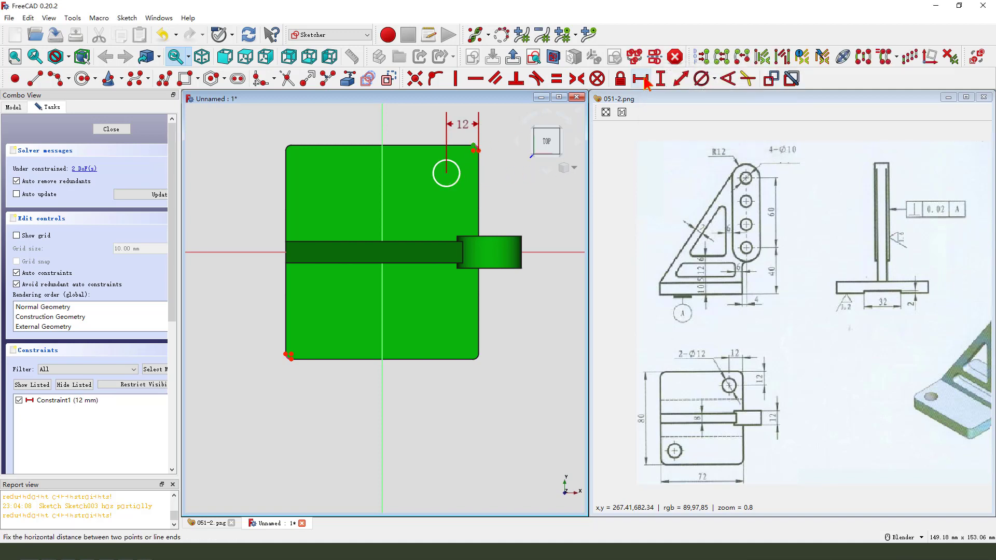
left_click(661, 78)
type("1")
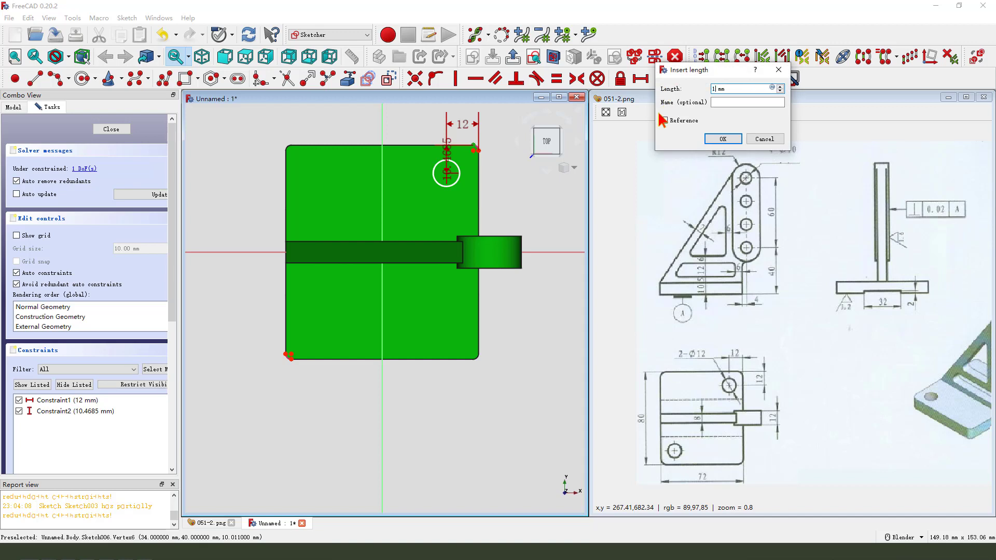
type("2")
key("Return")
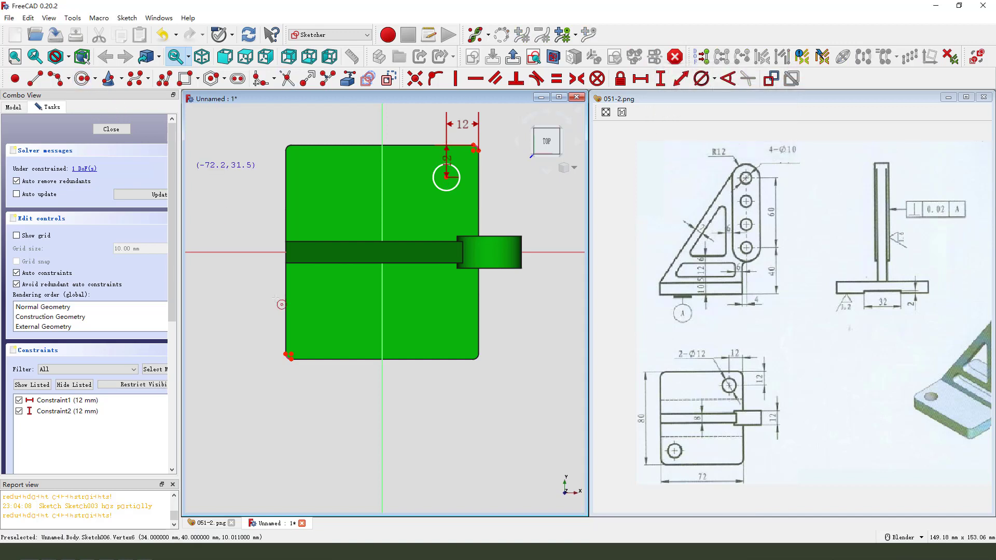
Add a second circle 12 mm horizontally and vertically from the lower-left corner
left_click(308, 339)
left_click(322, 332)
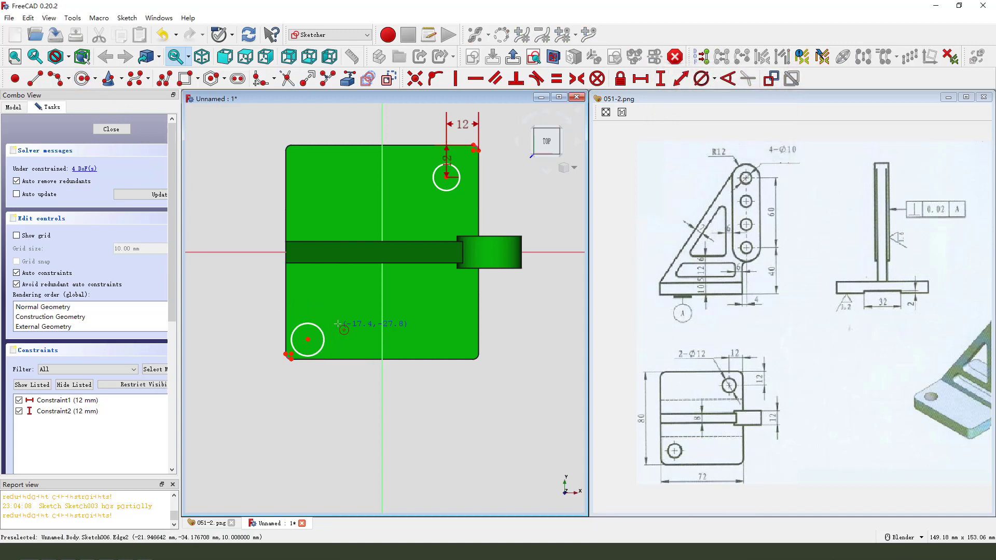
left_click(308, 340)
left_click(287, 355)
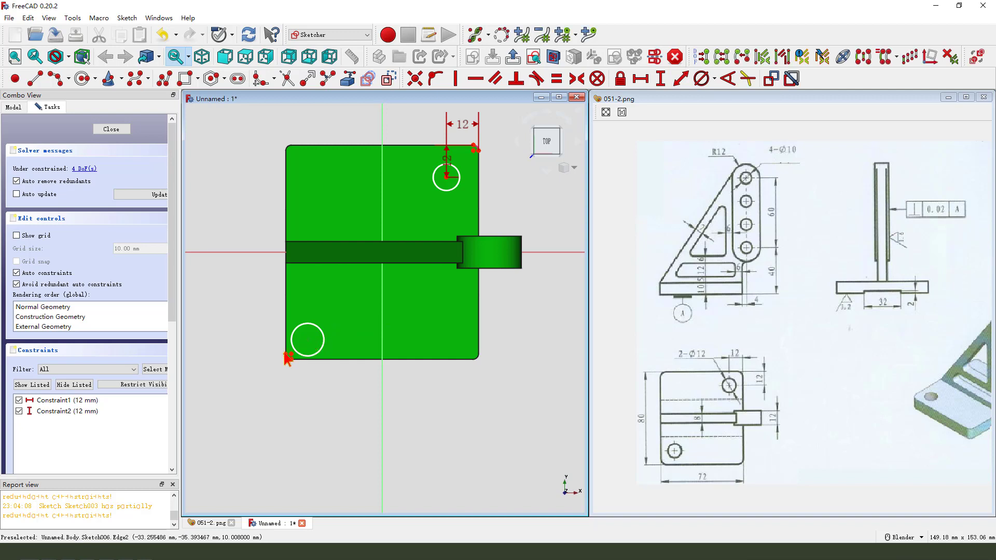
left_click(644, 86)
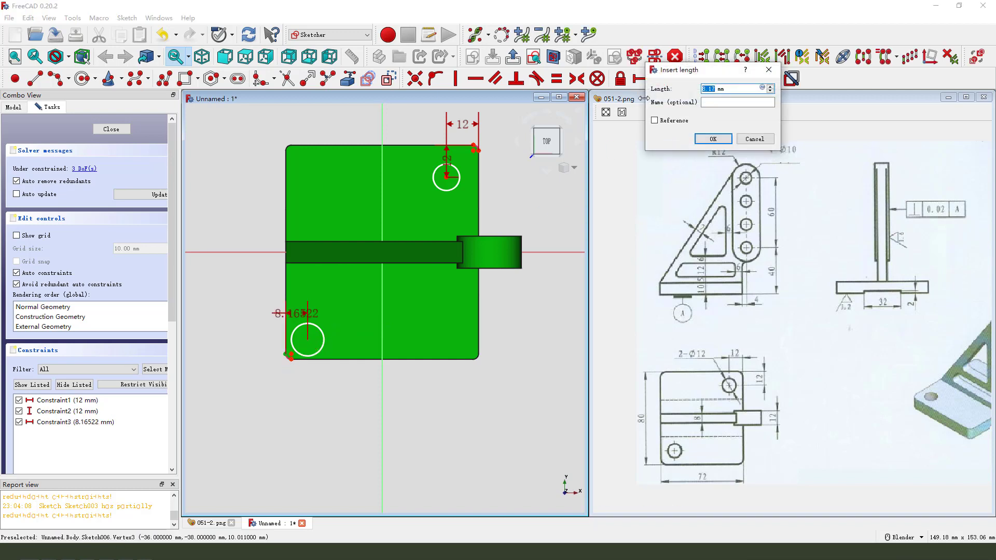
key("Return")
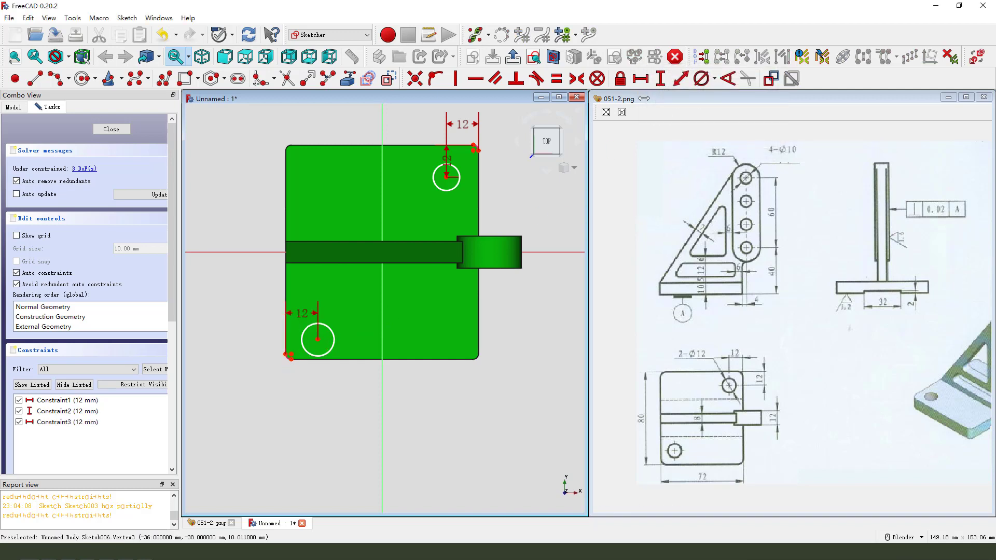
left_click(318, 340)
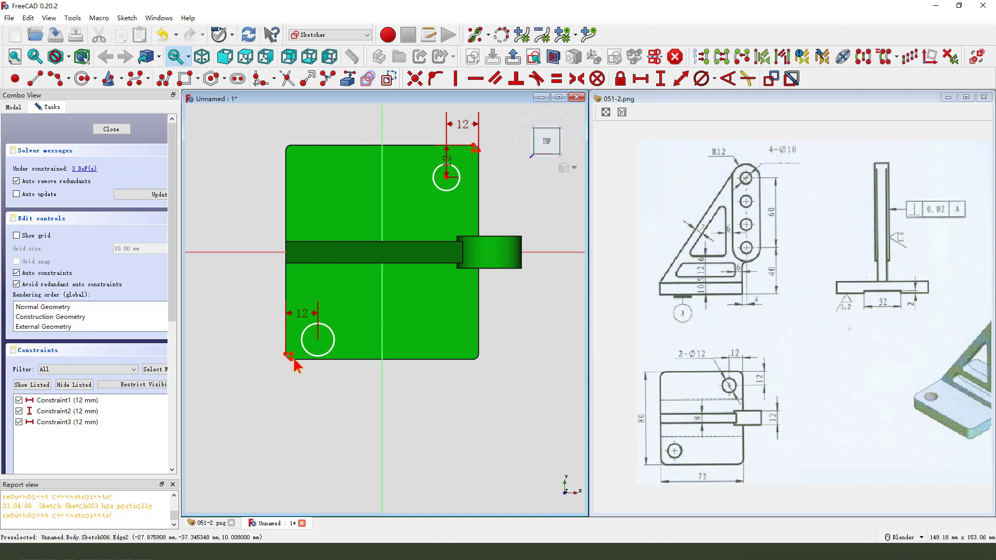
left_click(289, 356)
left_click(661, 78)
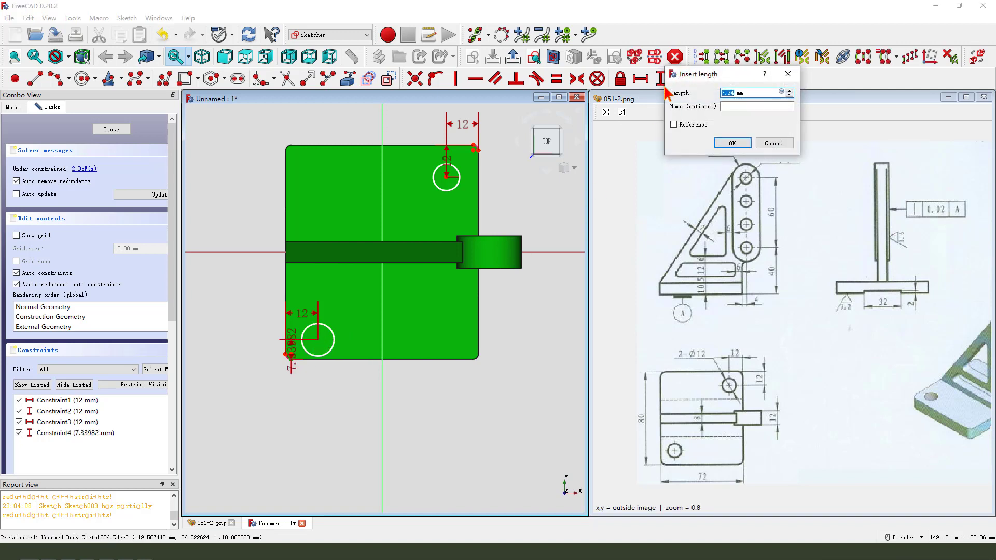
key("Return")
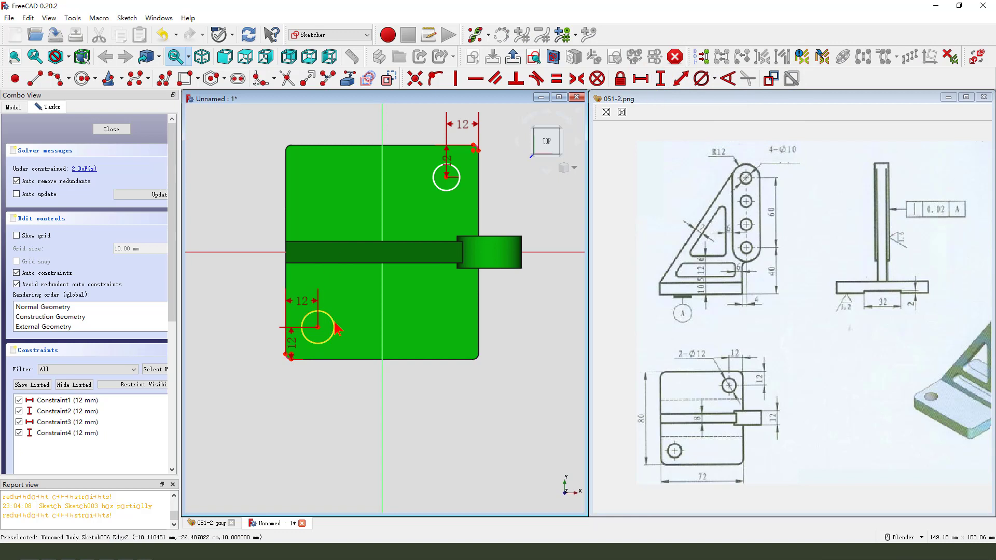
Make the two circles equal with a 12 mm diameter
left_click(452, 193)
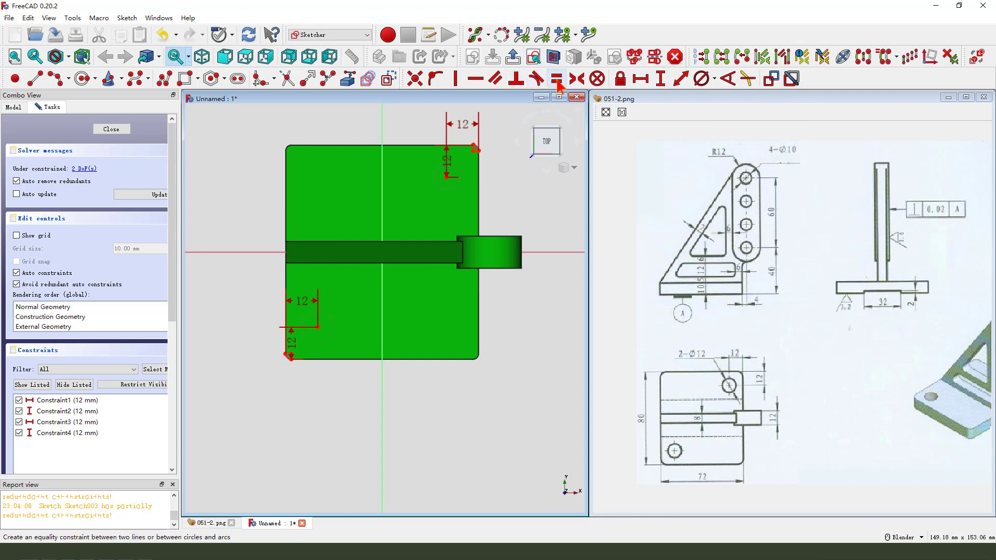
left_click(557, 79)
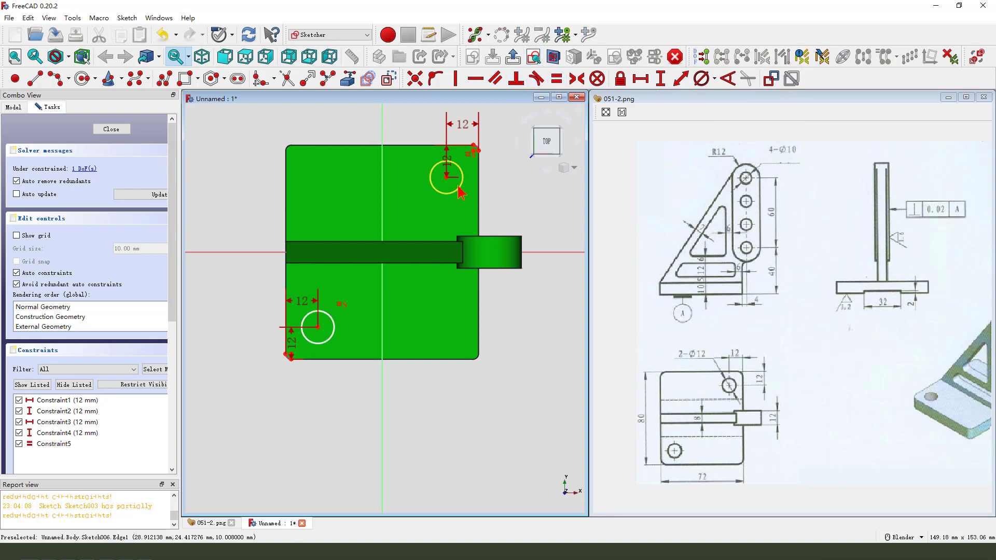
left_click(697, 82)
key("Return")
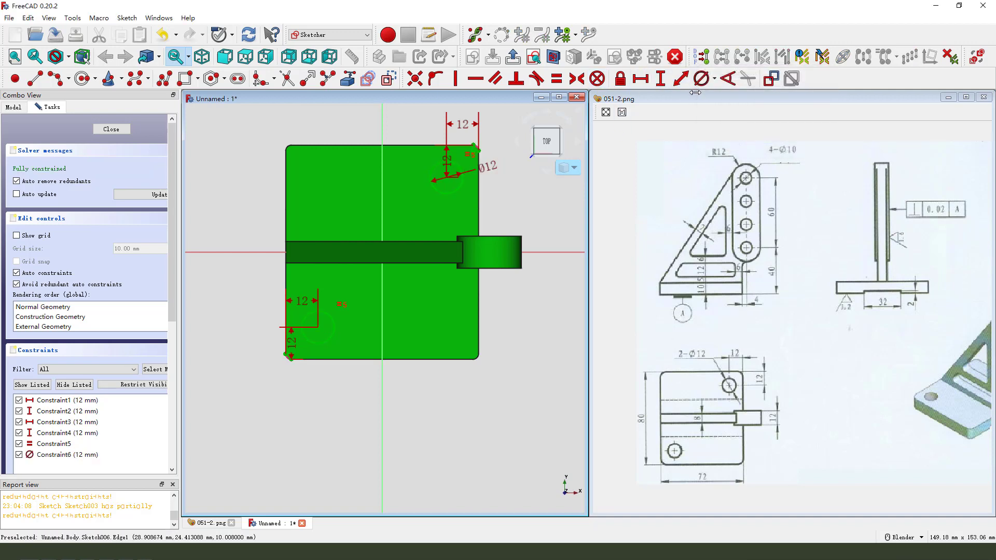
Pocket the two-circle sketch Through all, drilling both Ø12 base plate holes
left_click(513, 56)
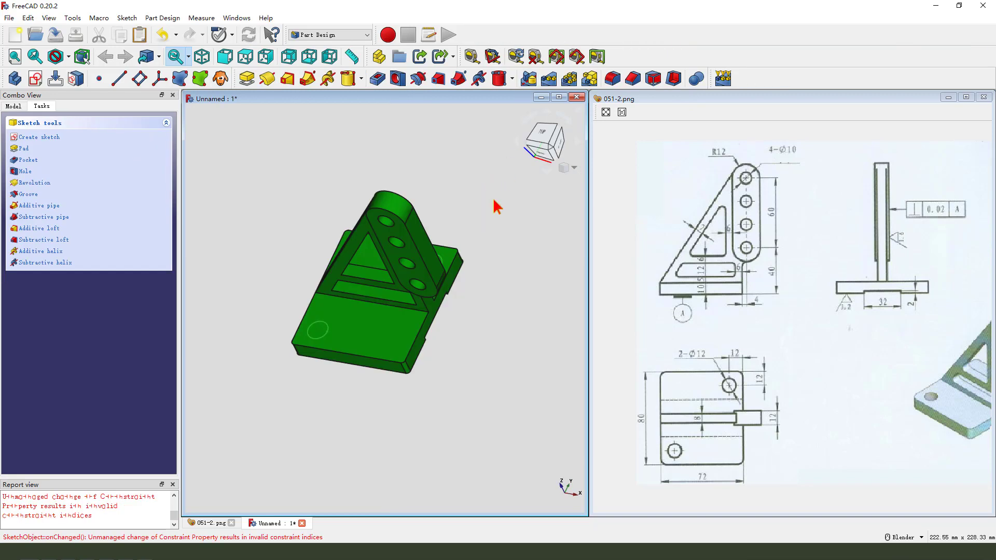
left_click(378, 79)
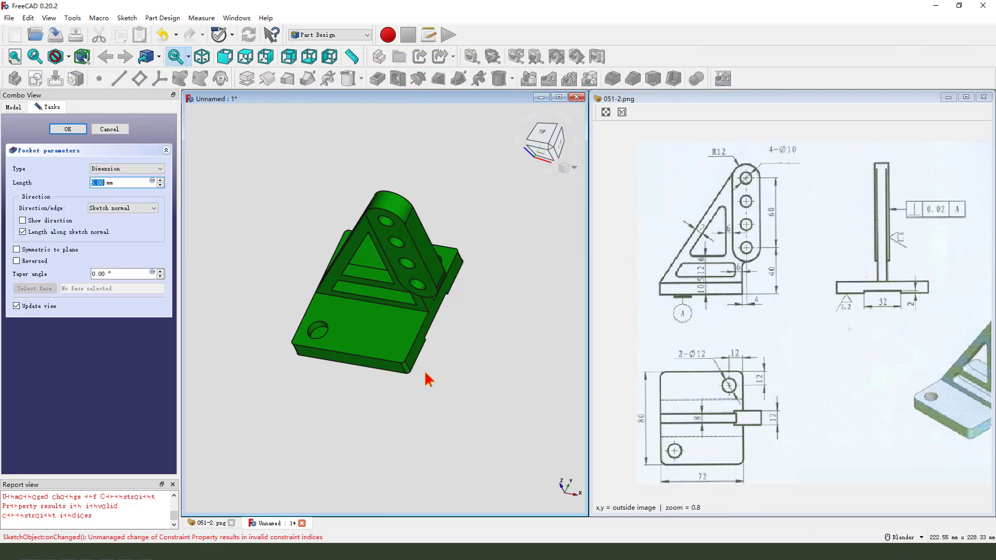
left_click(125, 169)
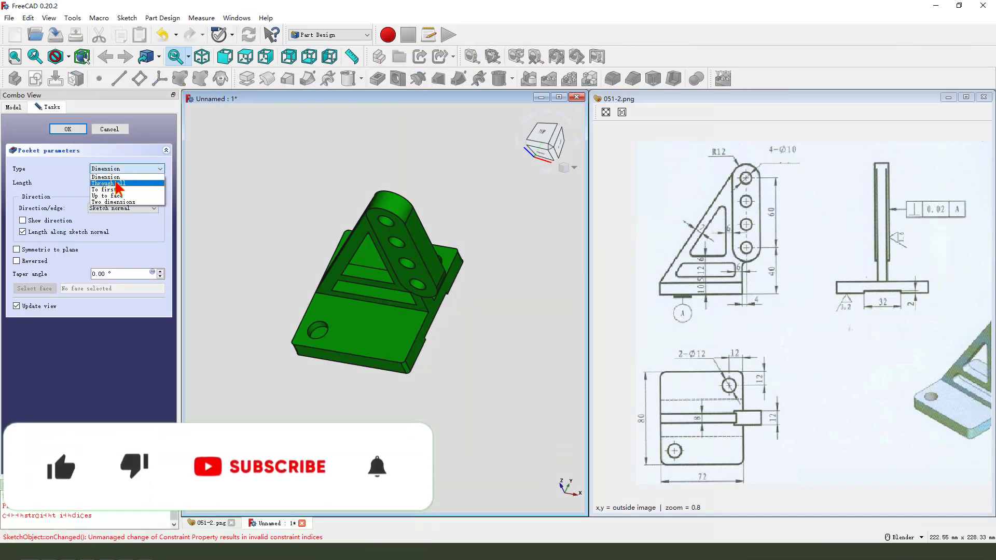
left_click(120, 184)
middle_click_drag(437, 358, 414, 252)
left_click(68, 130)
Select the first edge where the rib meets the base plate
scroll(414, 252, "up", 5)
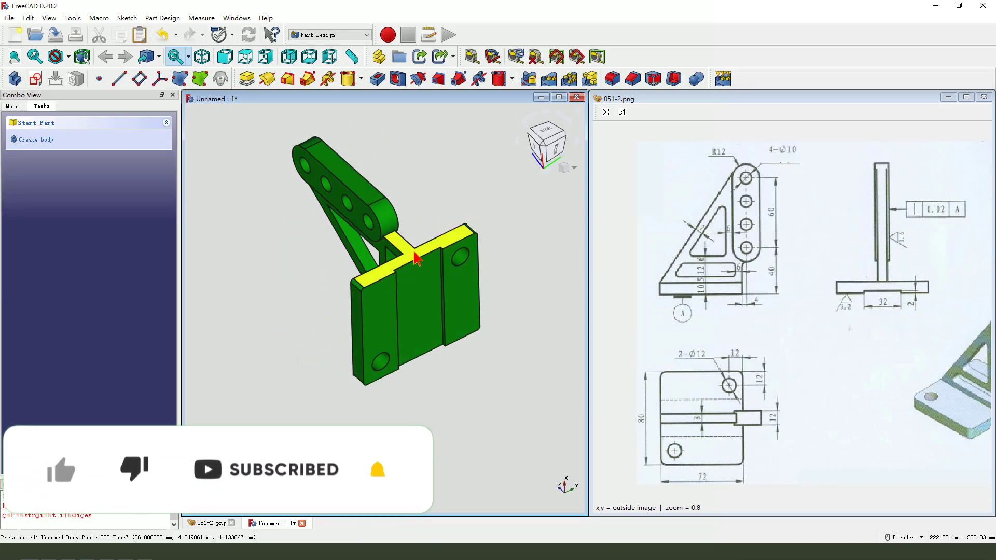
scroll(384, 229, "up", 4)
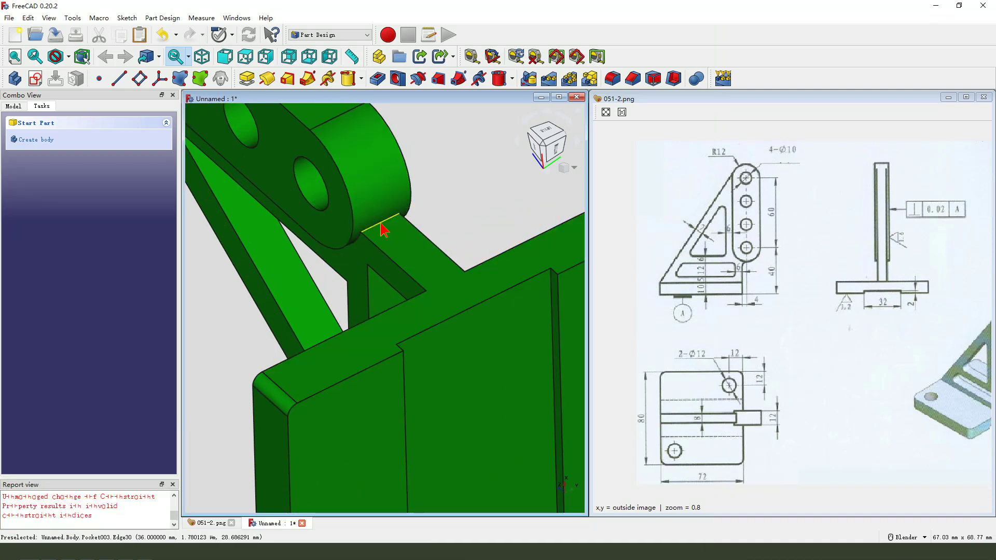
left_click(383, 231)
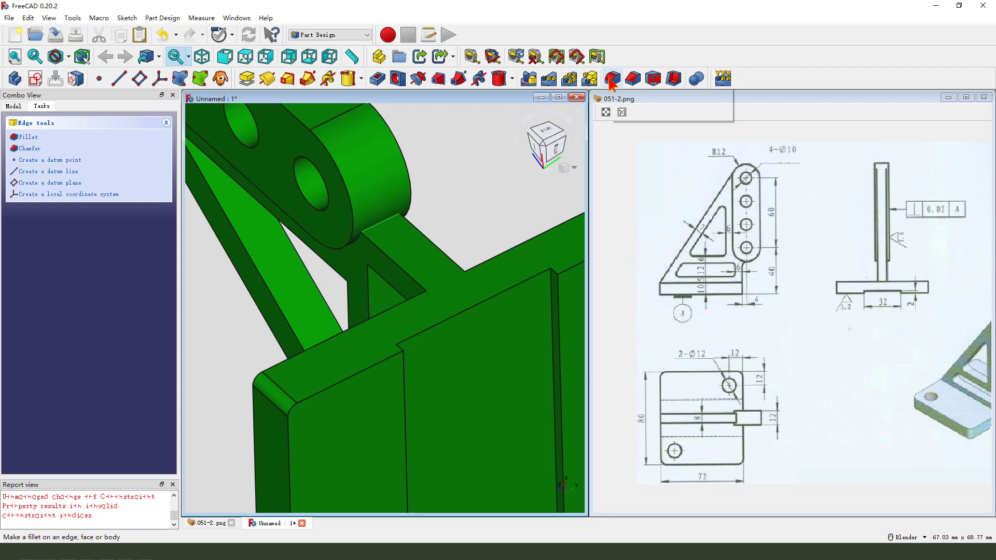
scroll(493, 240, "down", 5)
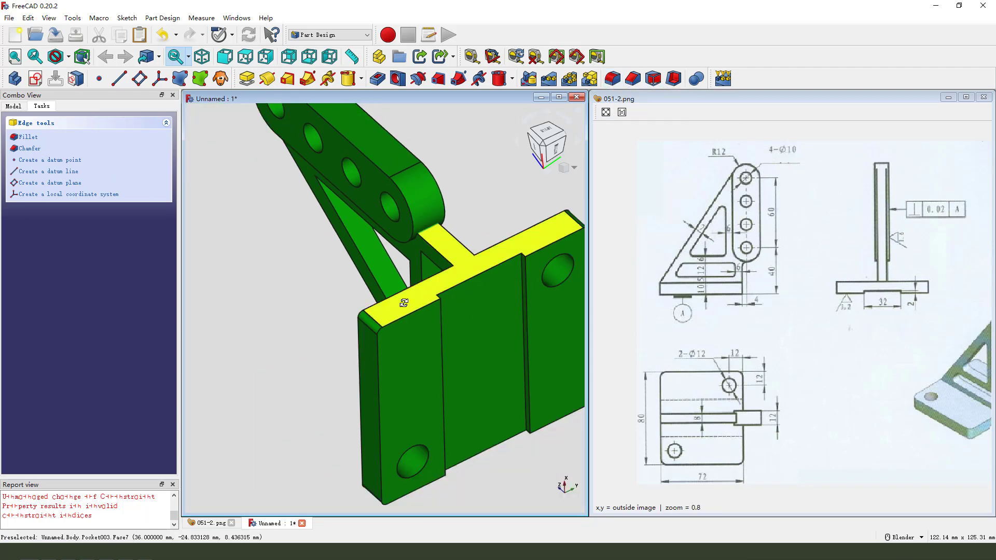
middle_click_drag(493, 244, 334, 295)
scroll(351, 252, "up", 3)
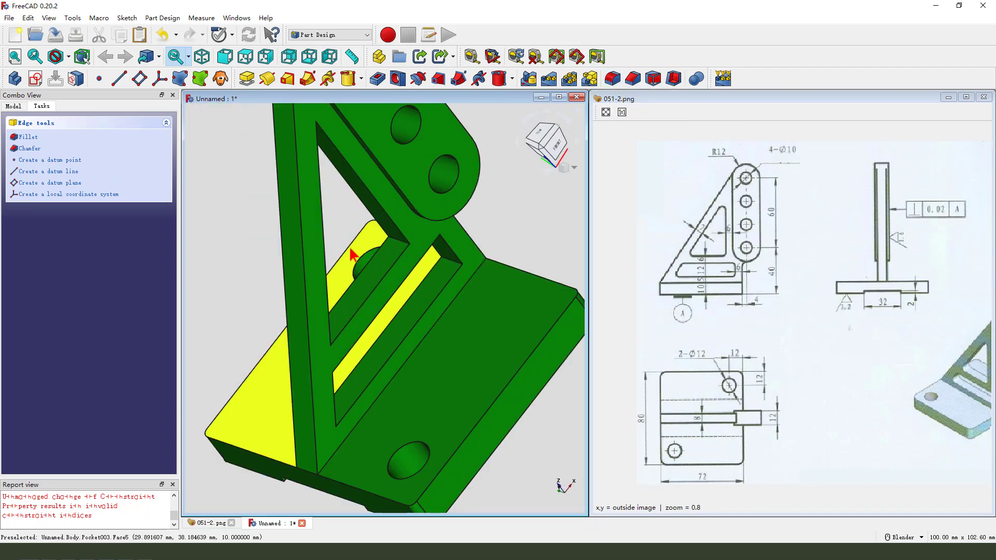
scroll(351, 251, "down", 3)
scroll(409, 244, "up", 2)
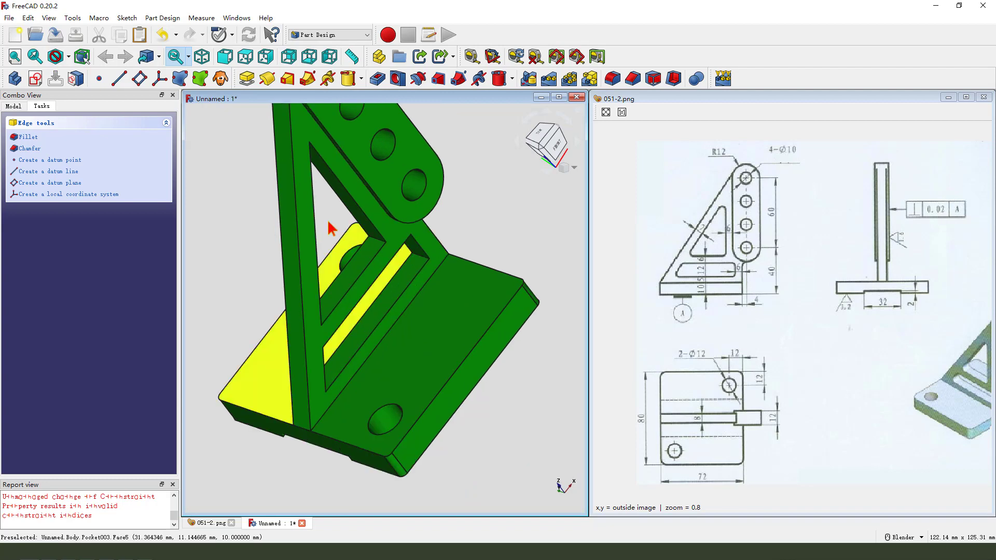
Switch to wireframe, select the remaining rib edges, and accept the 2 mm fillet
left_click(70, 59)
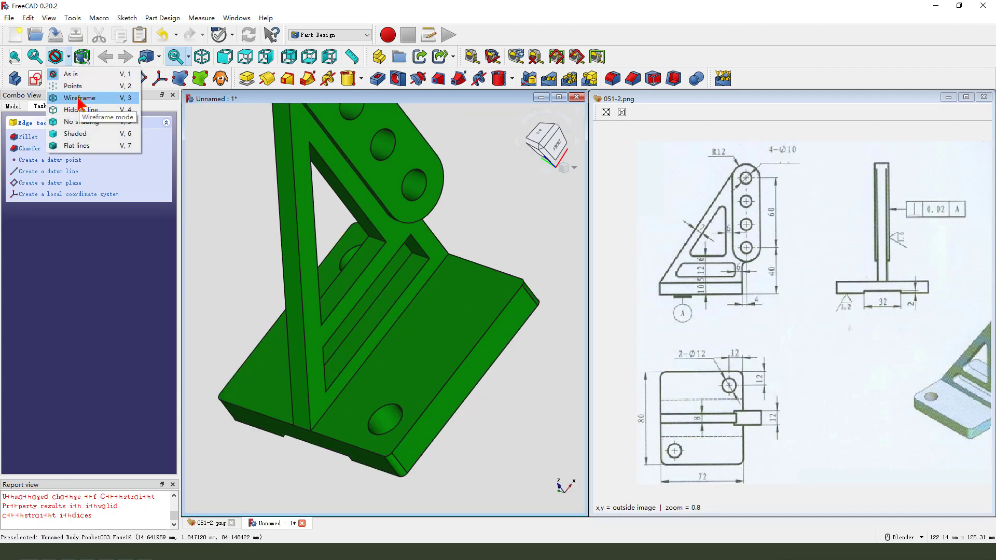
left_click(79, 99)
scroll(419, 260, "up", 4)
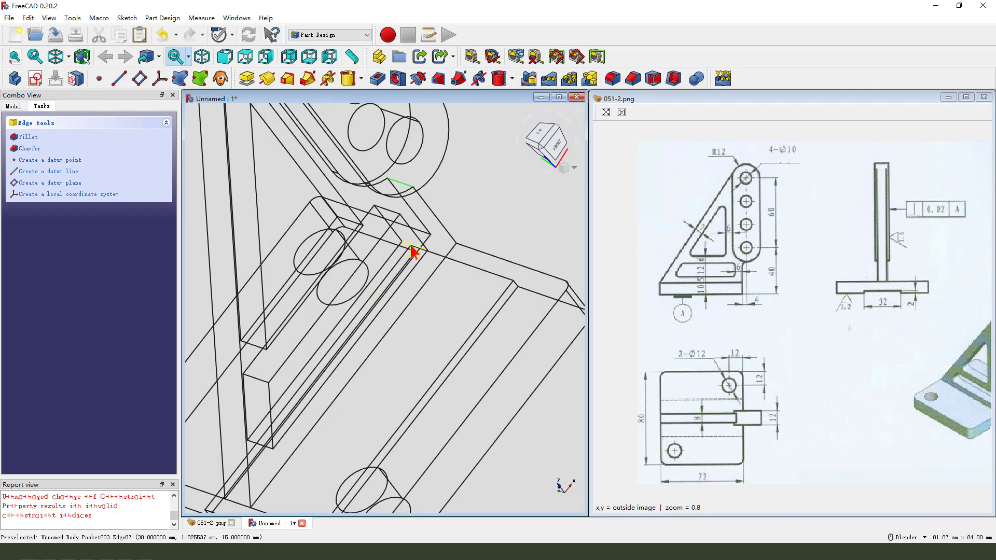
left_click(425, 250, "ctrl")
left_click(387, 210, "ctrl")
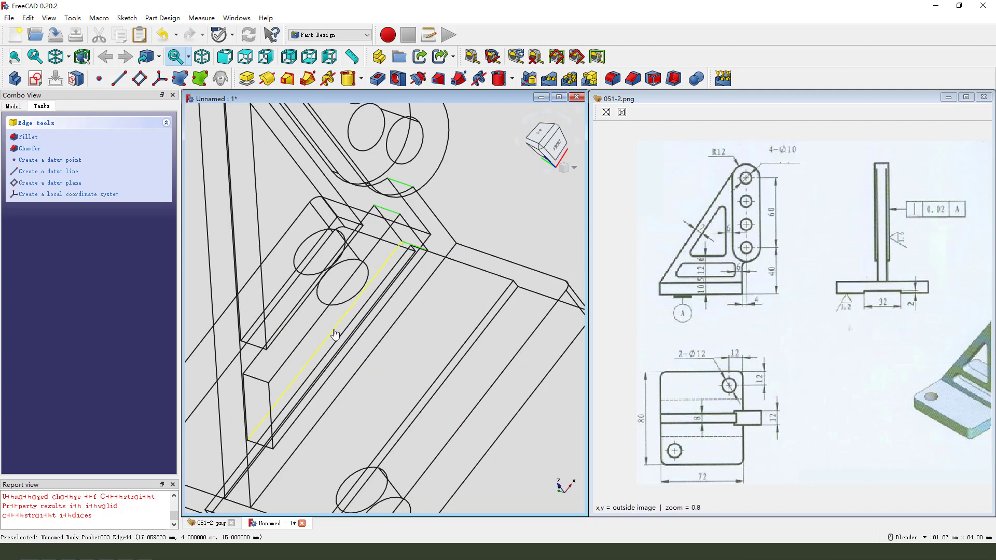
left_click(258, 382, "ctrl")
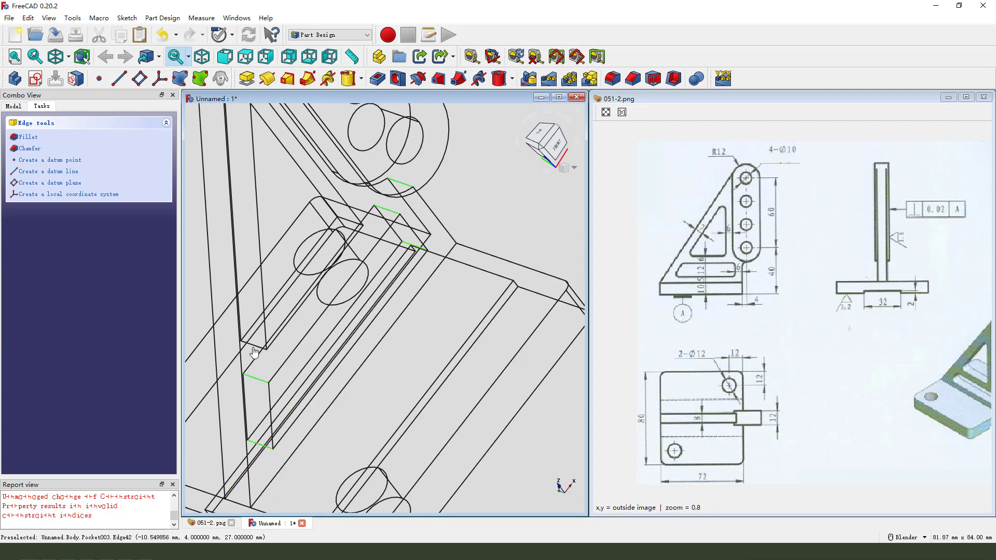
scroll(285, 229, "down", 3)
scroll(263, 207, "up", 3)
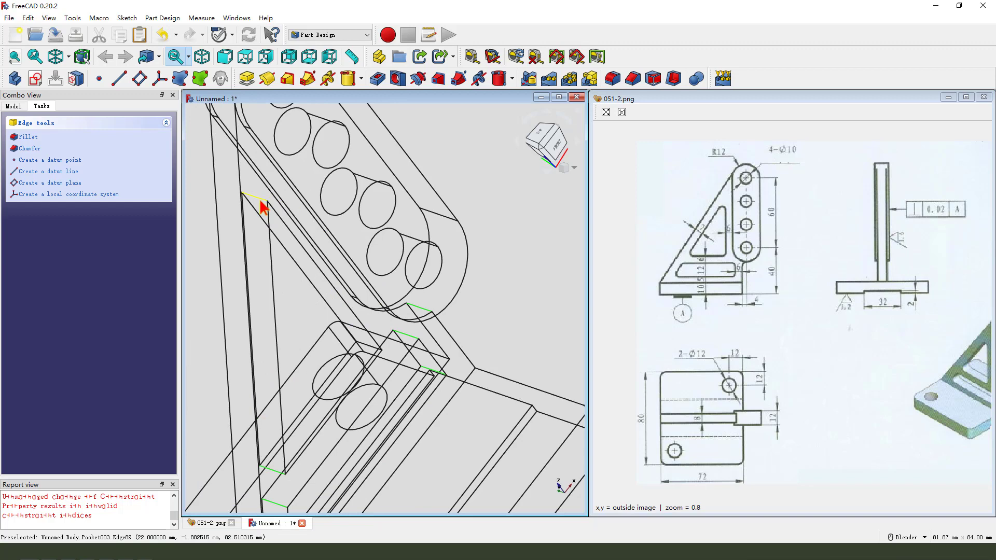
left_click(264, 208, "ctrl")
scroll(367, 352, "down", 3)
middle_click_drag(440, 333, 513, 287)
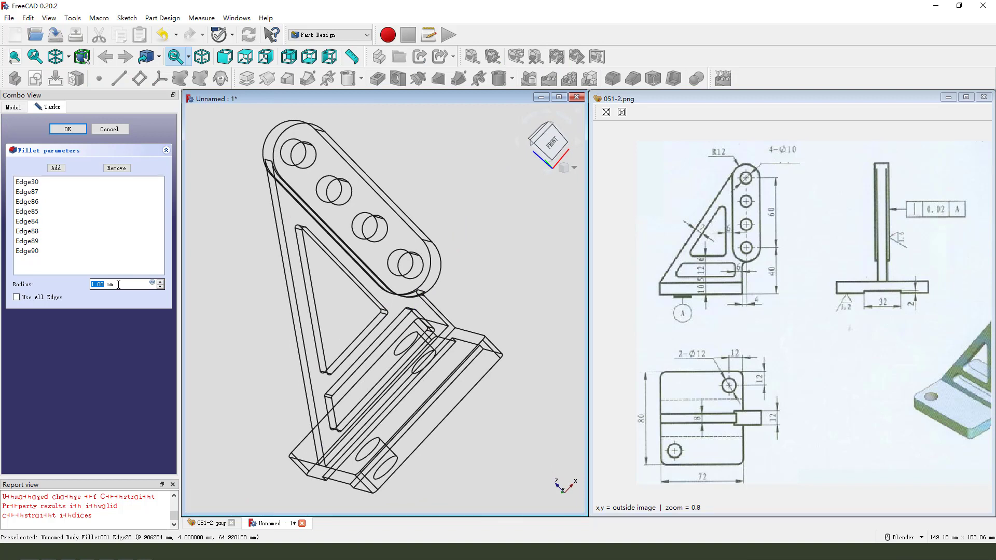
left_click(68, 129)
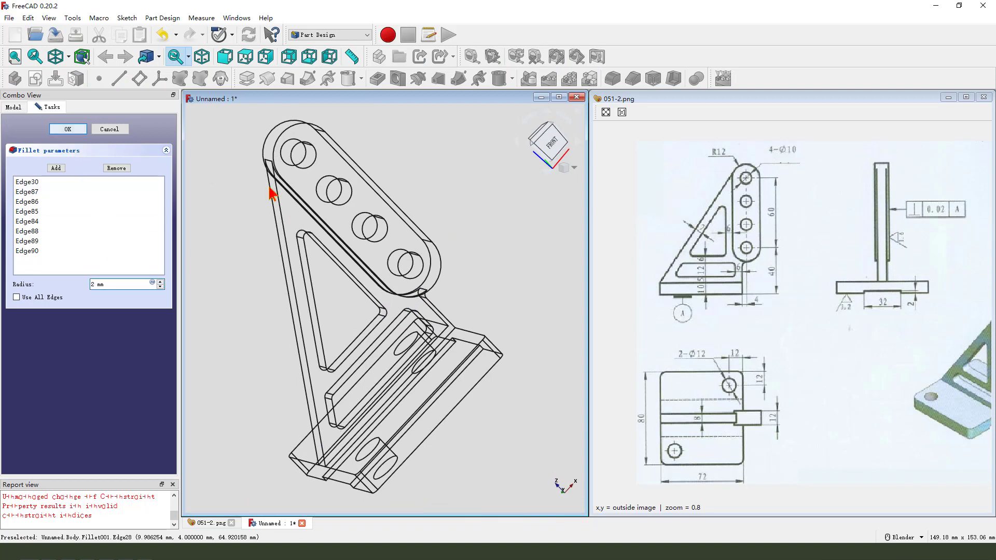
Set the Draw Style back to 'As is' and switch to the isometric view with 0
left_click(67, 57)
left_click(71, 75)
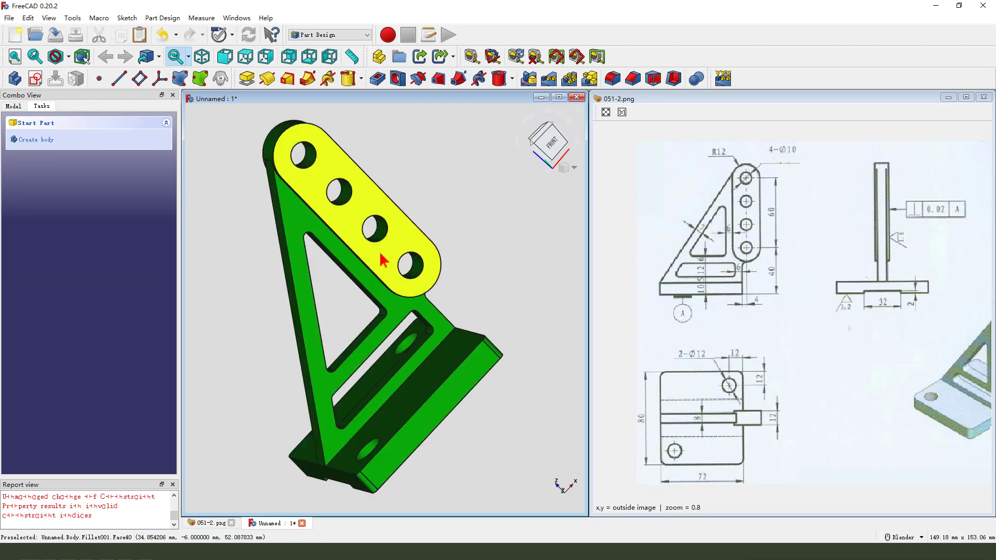
key("0")
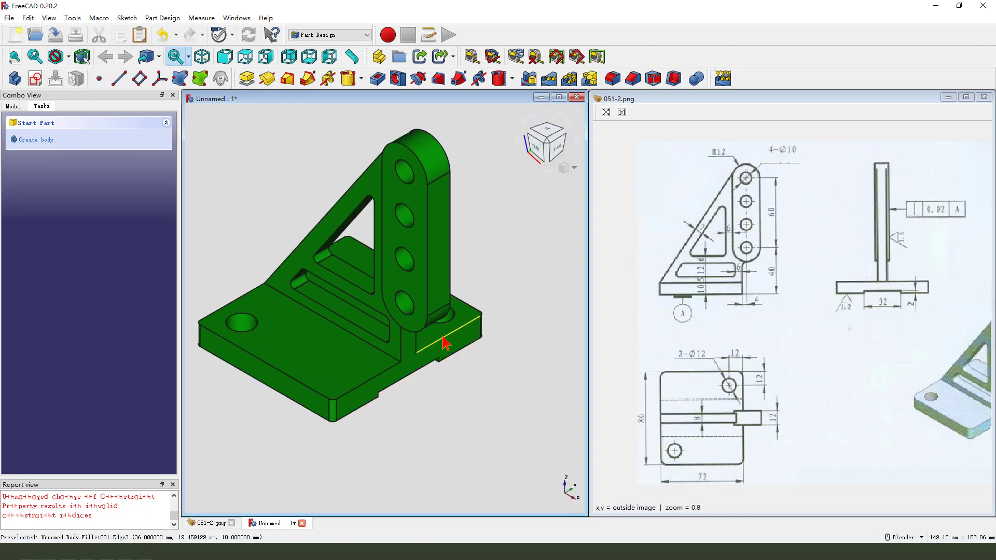
Orbit the bracket to a new angle and maximize the 3D view, zooming in slightly
middle_click_drag(383, 328, 538, 199)
left_click(559, 97)
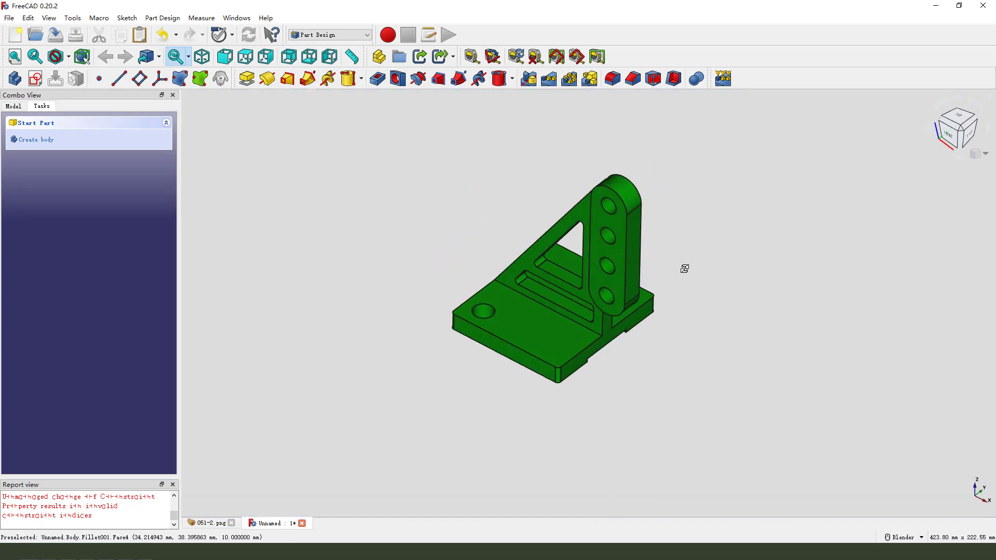
scroll(646, 292, "up", 2)
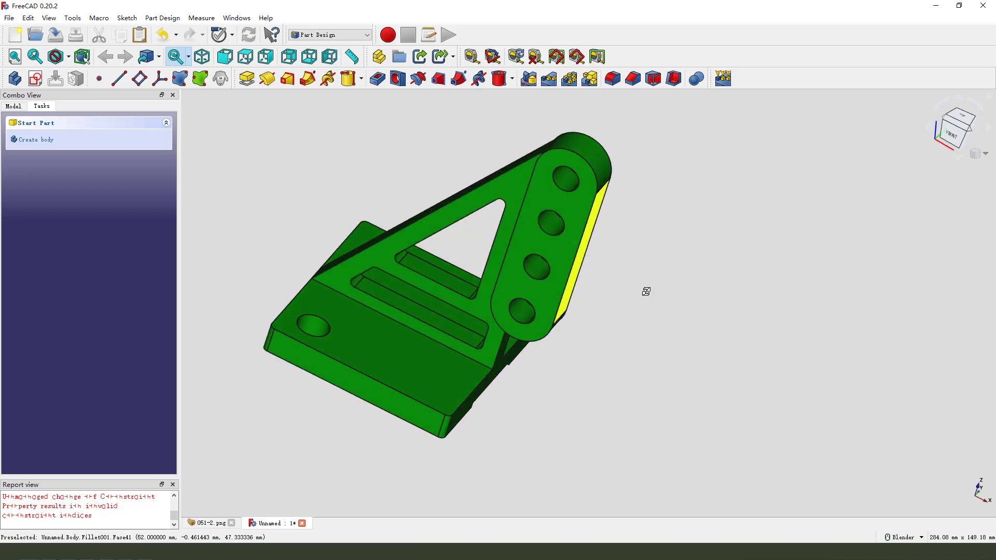